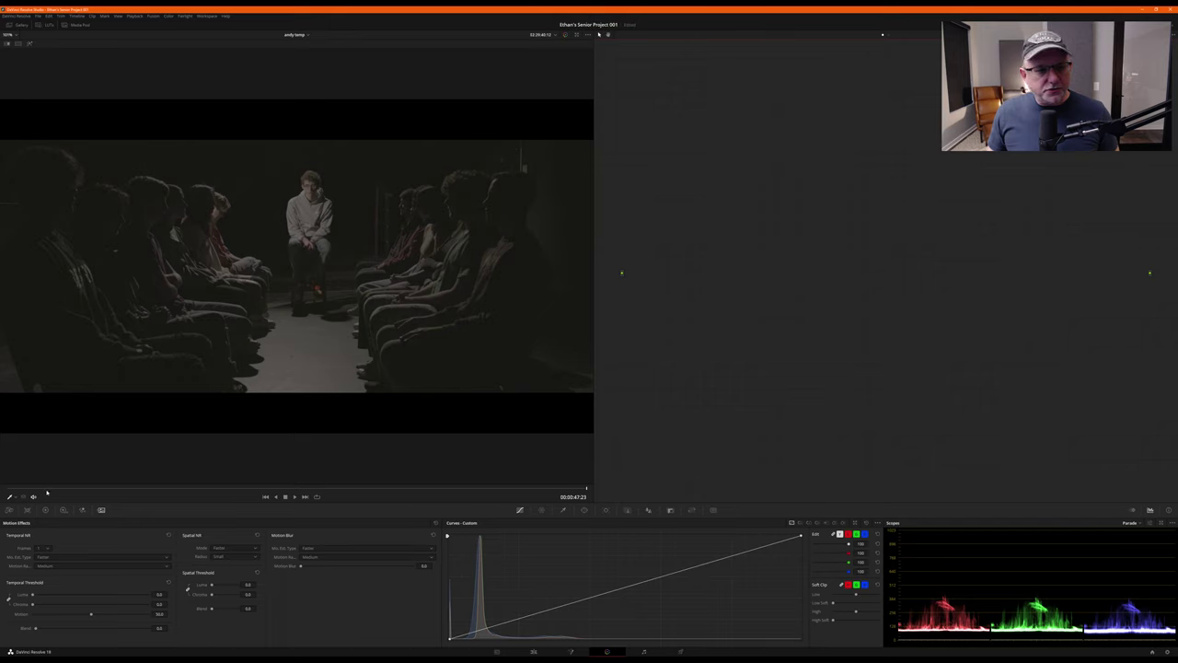
- Review the ungraded footage from the opening close-up through to the wide shot of the seated group
left_click(18, 489)
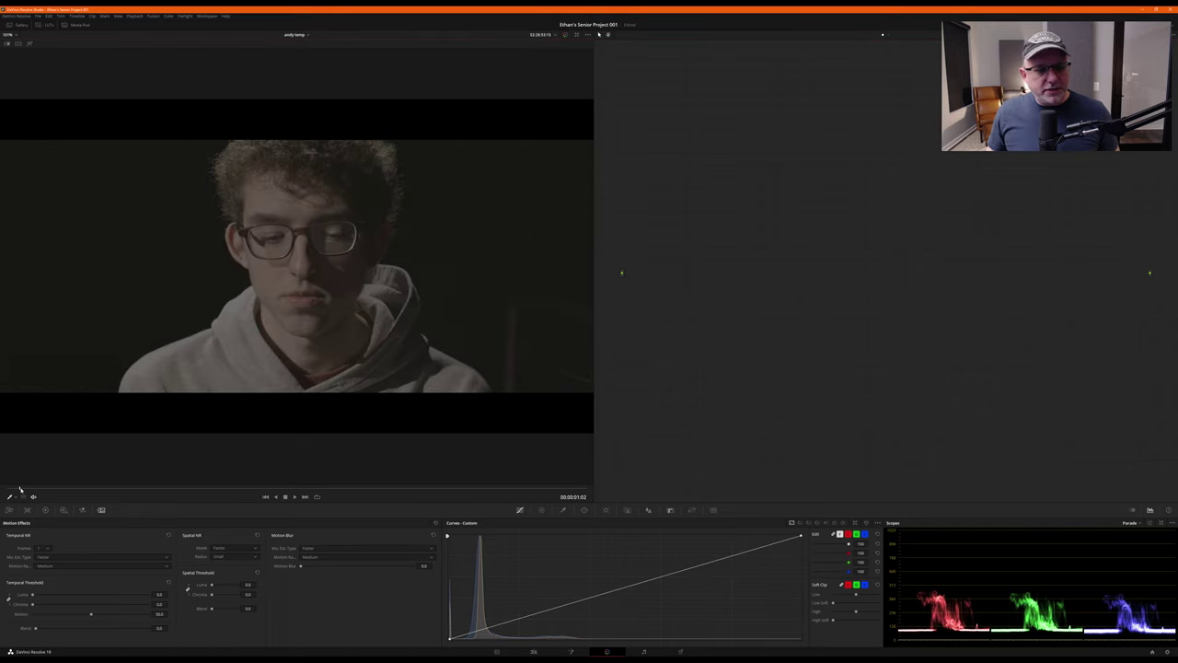
left_click_drag(18, 489, 571, 490)
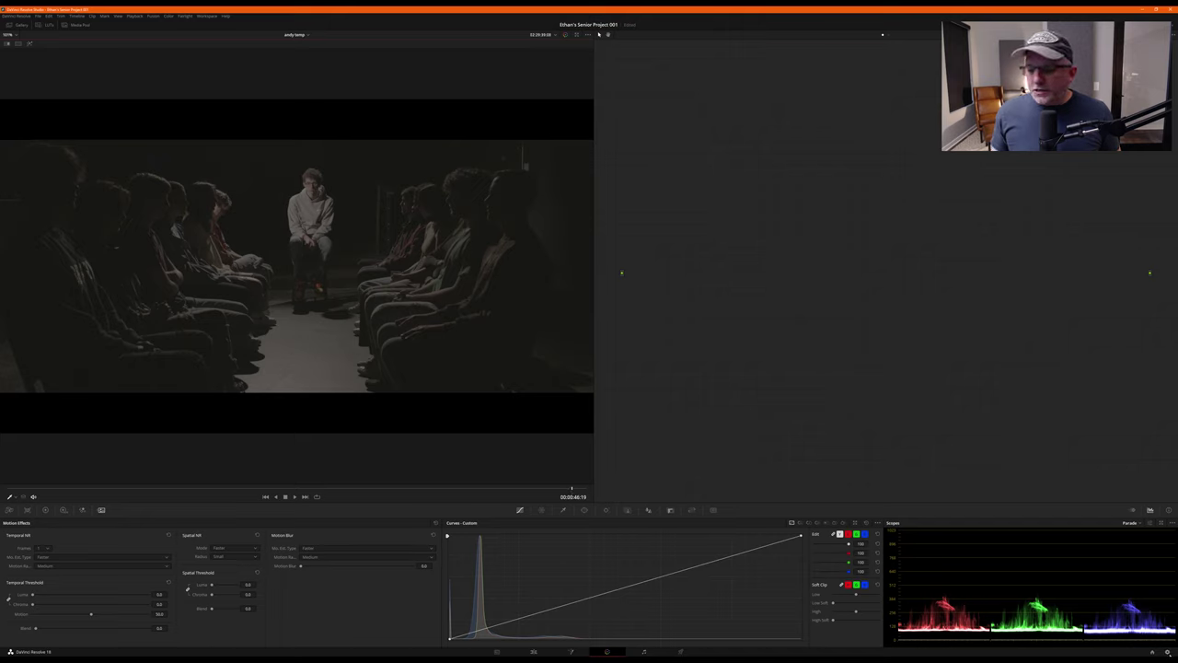
- Change the project's color science to DaVinci YRGB Color Managed and save the project settings
key("shift+9")
left_click(589, 116)
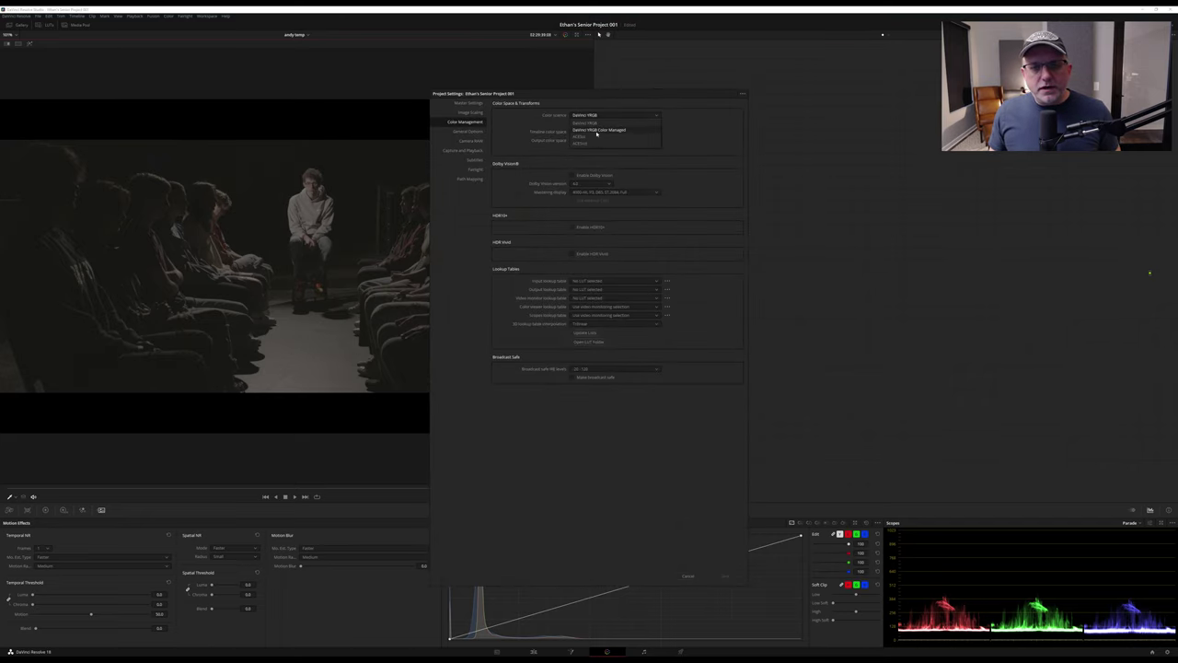
left_click(596, 130)
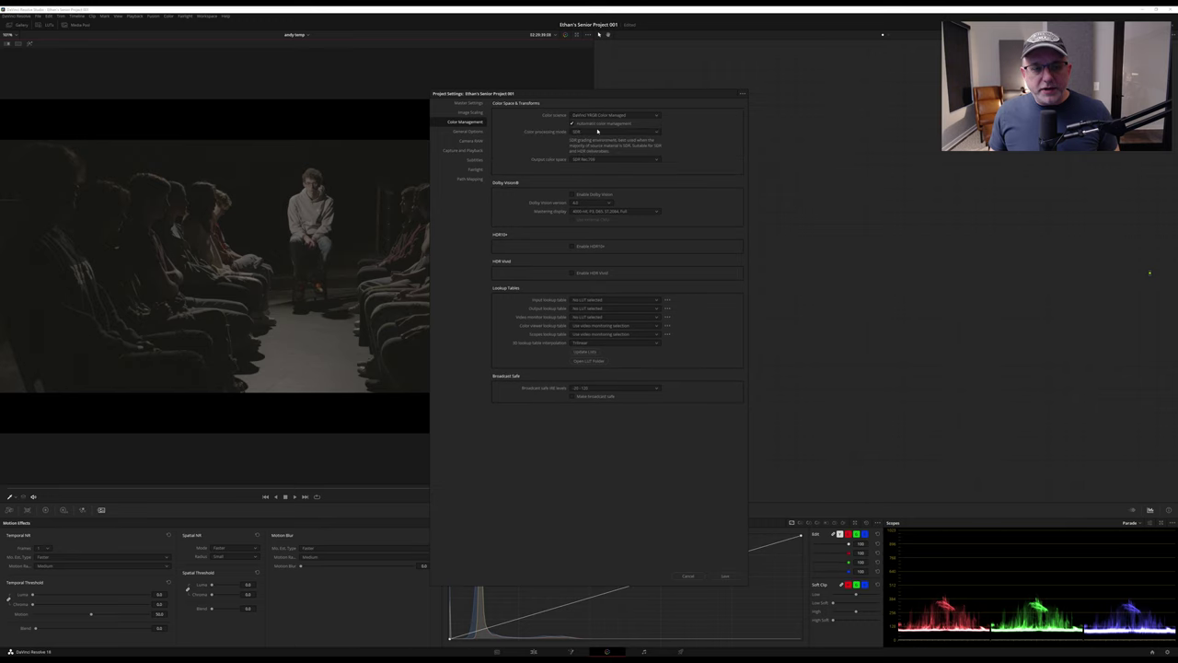
left_click(725, 576)
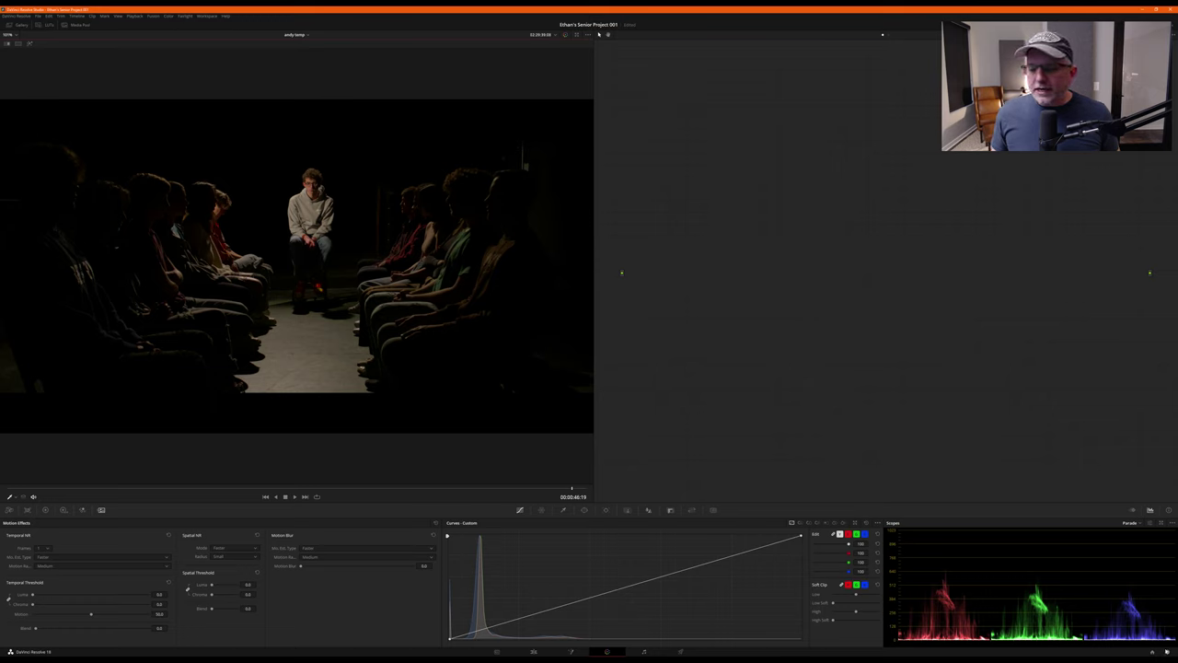
- Return the project's color science to DaVinci YRGB and save the project settings
left_click(1167, 651)
left_click(618, 115)
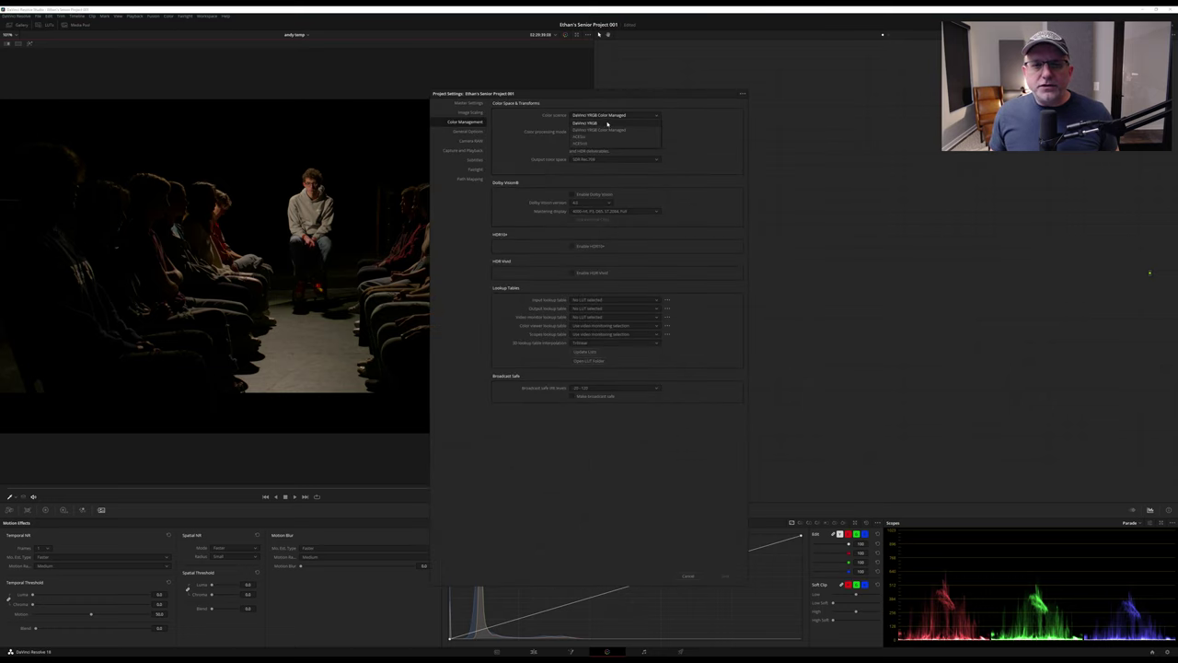
left_click(607, 123)
left_click(717, 574)
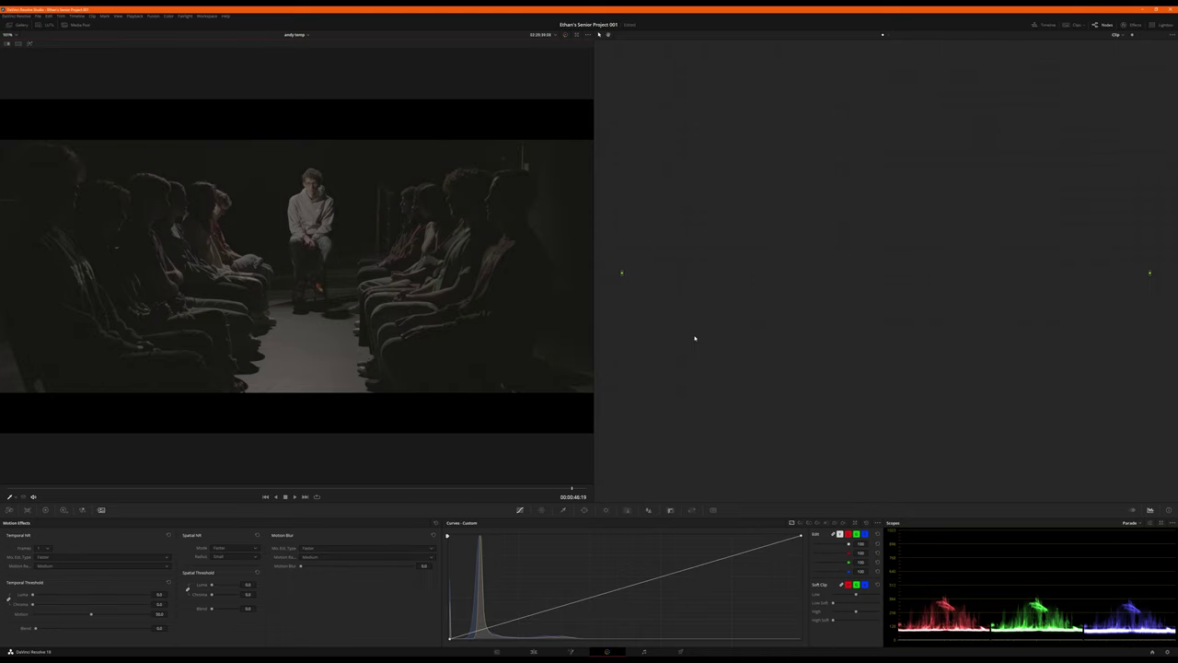
- Add a first node for noise reduction, enabling temporal NR with luma and chroma thresholds of 30 and a slight spatial threshold
key("alt+s")
left_click_drag(705, 137, 675, 240)
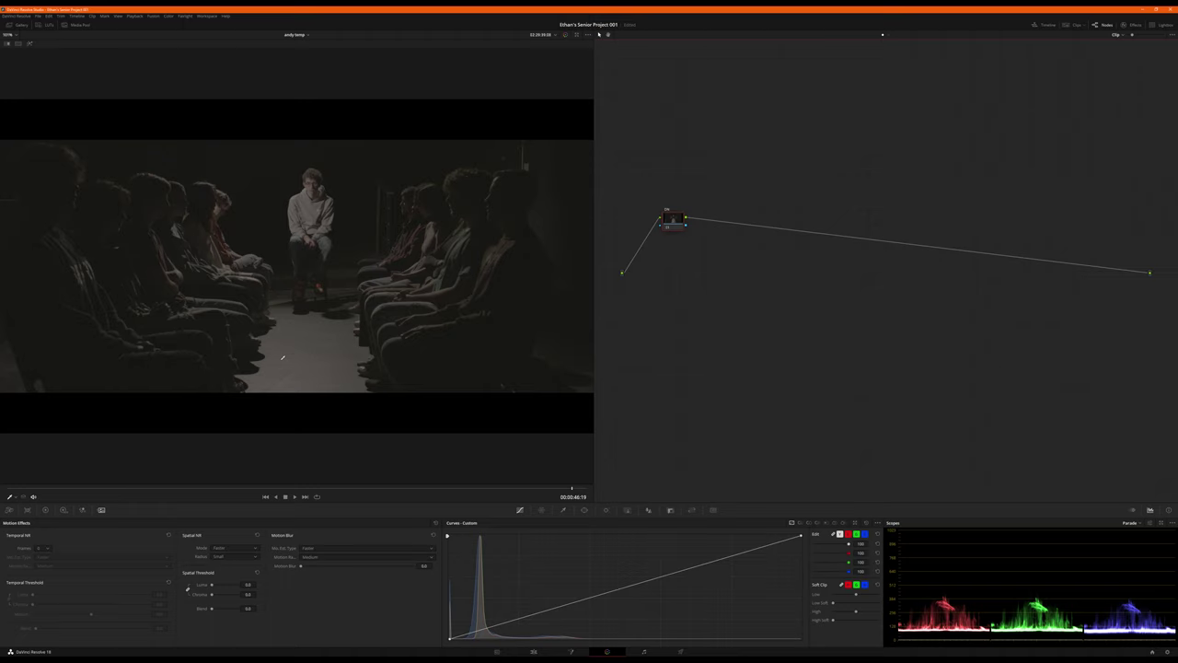
left_click(43, 548)
left_click(46, 572)
left_click(159, 594)
type("30")
key("Return")
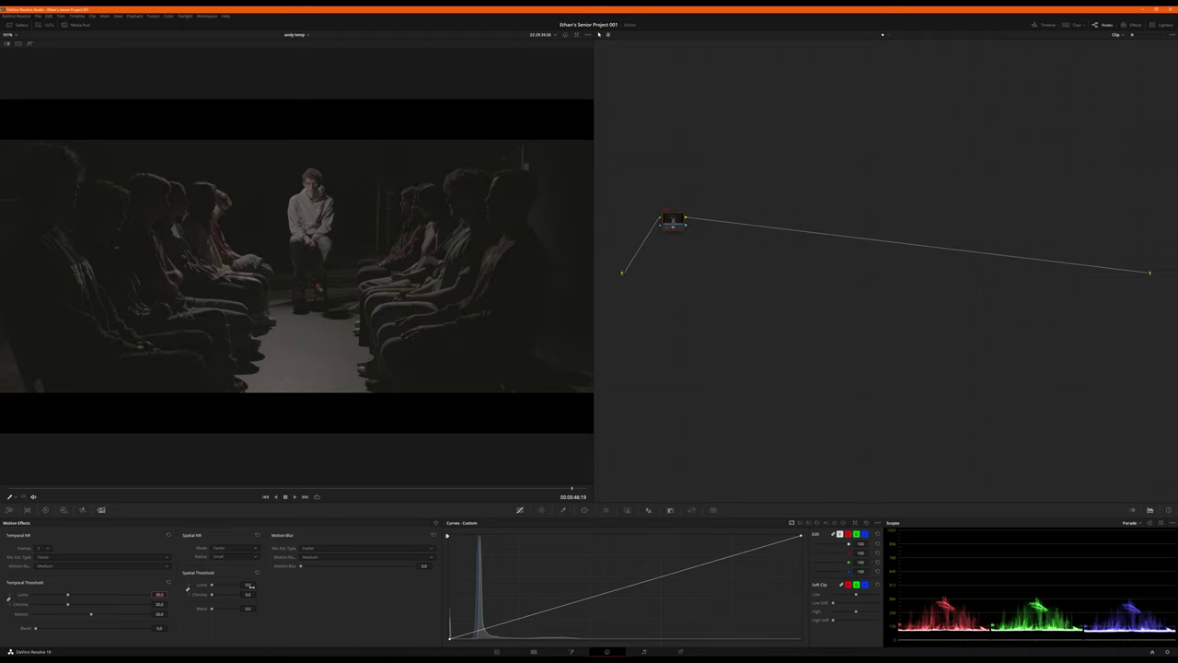
left_click(251, 586)
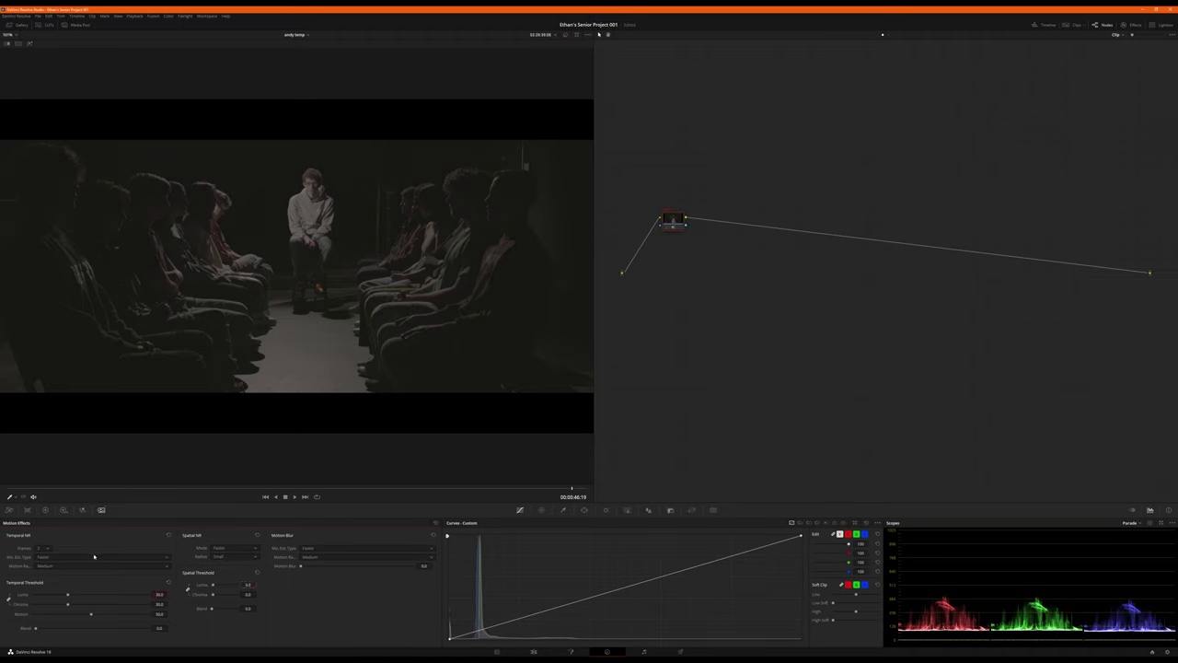
left_click(69, 559)
left_click(70, 558)
- Move the noise reduction node closer to the source, add a serial node after it and label it Exp
left_click_drag(669, 228, 654, 257)
key("alt+s")
right_click(696, 252)
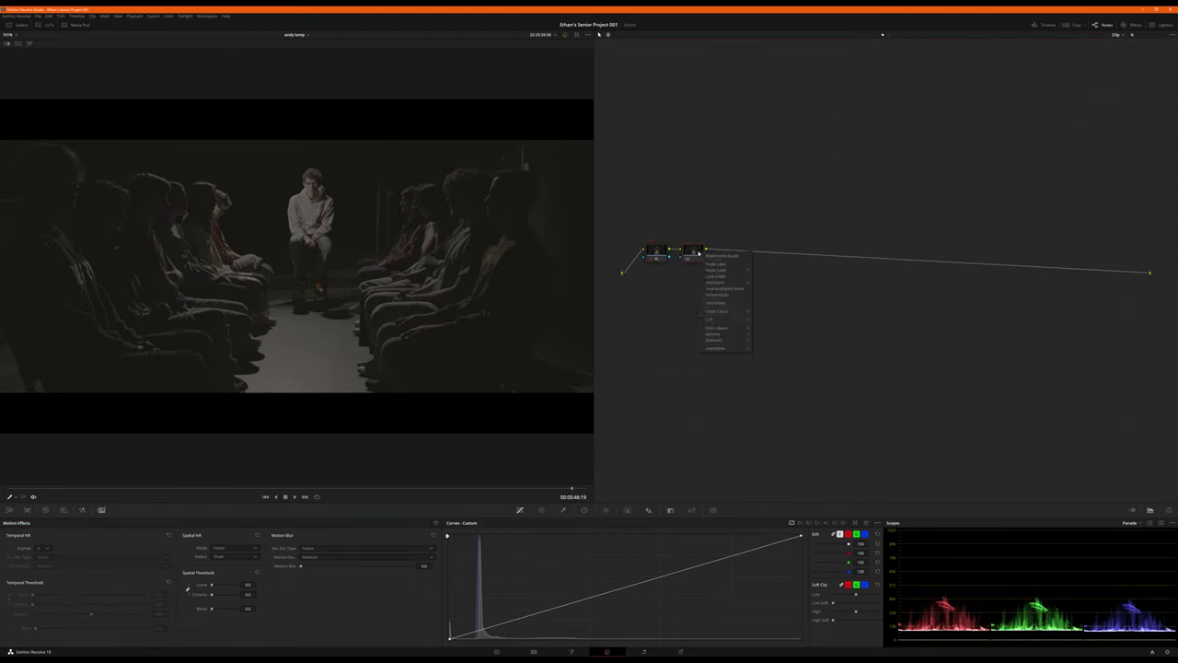
left_click(710, 264)
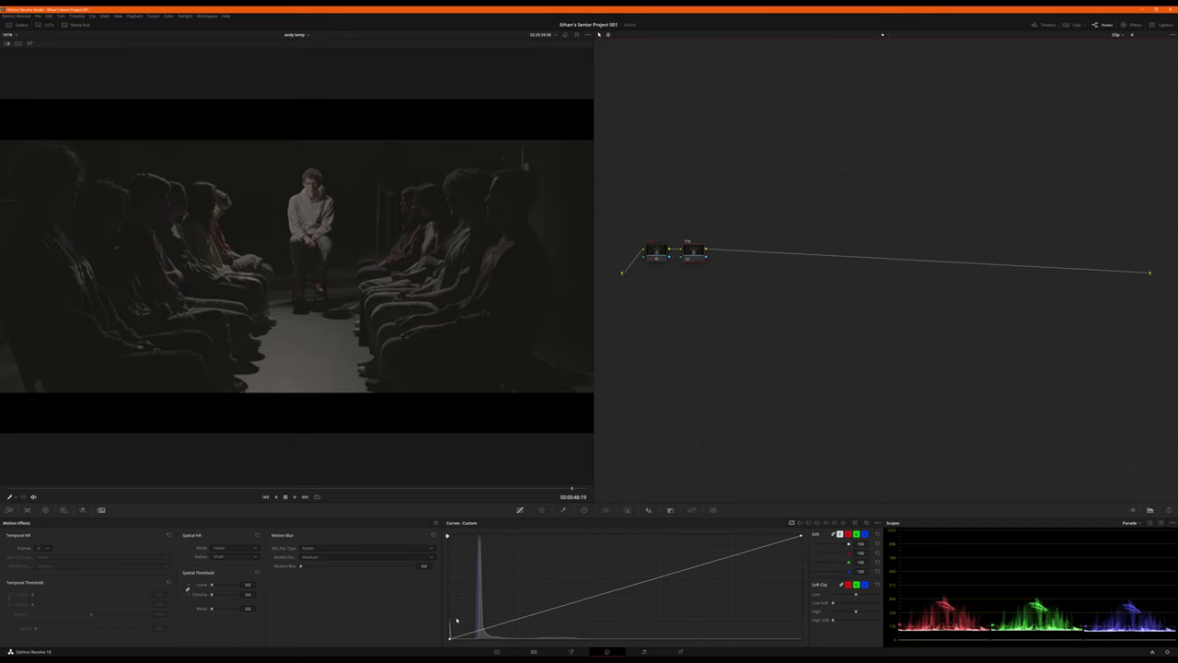
- Shape the Exp node's custom curve by pulling in the black and white points and adding an upper-midtone point to increase contrast
left_click_drag(449, 639, 467, 650)
left_click_drag(709, 568, 689, 544)
right_click(689, 546)
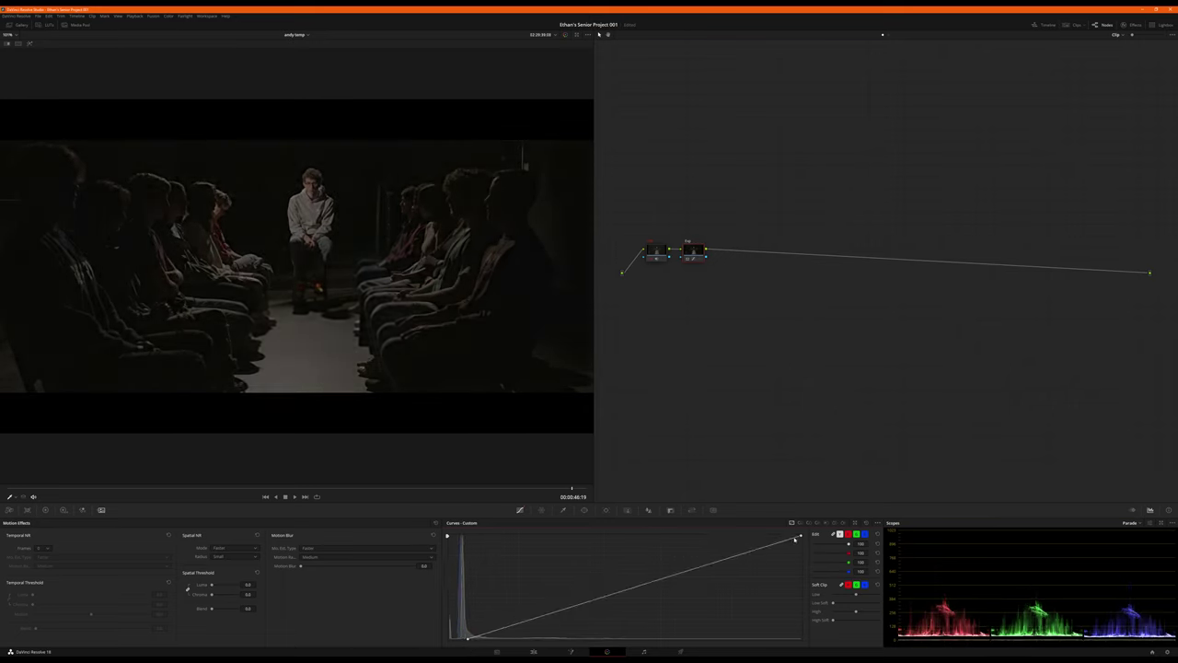
left_click_drag(801, 537, 644, 525)
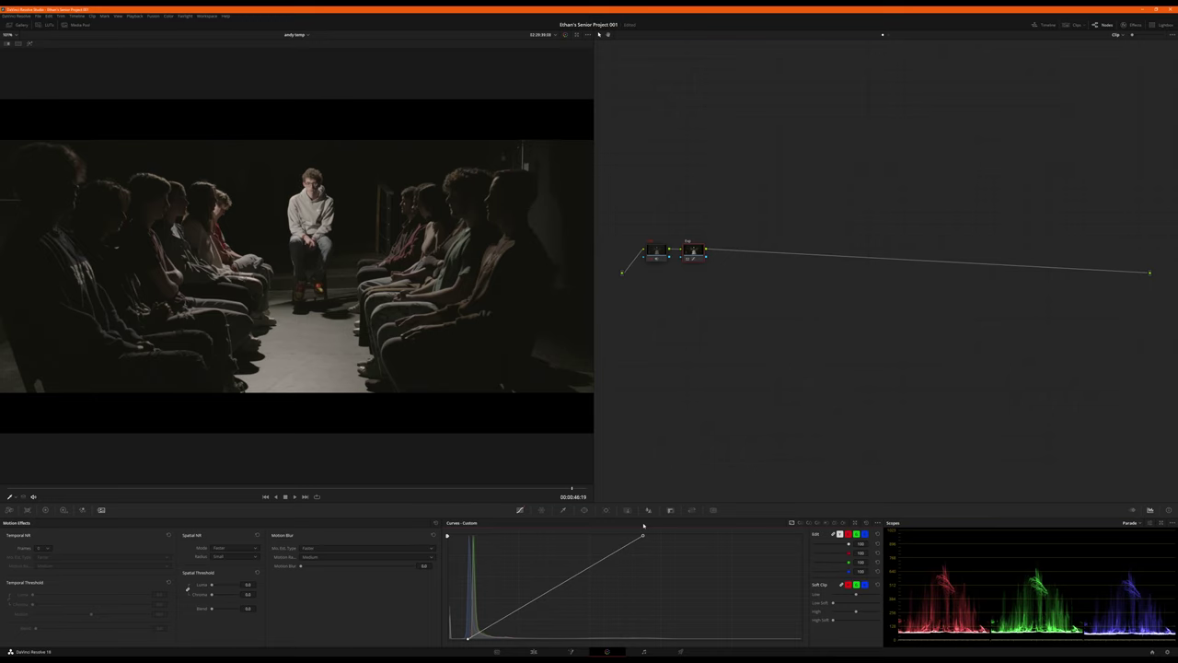
left_click(587, 566)
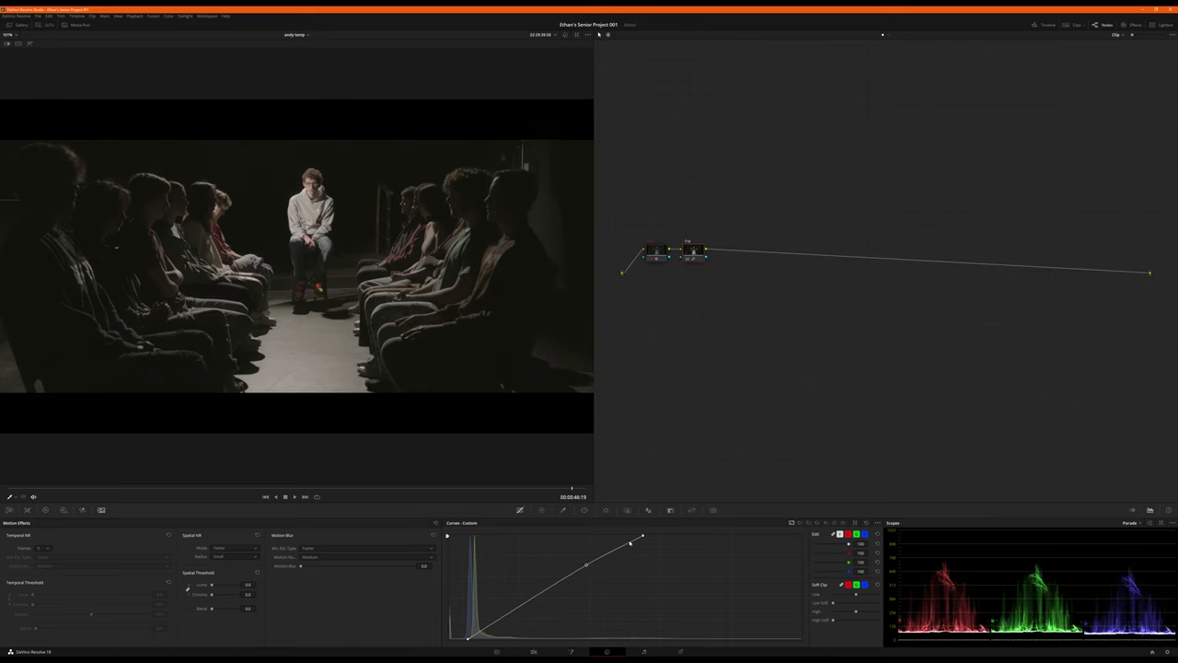
left_click_drag(643, 537, 674, 535)
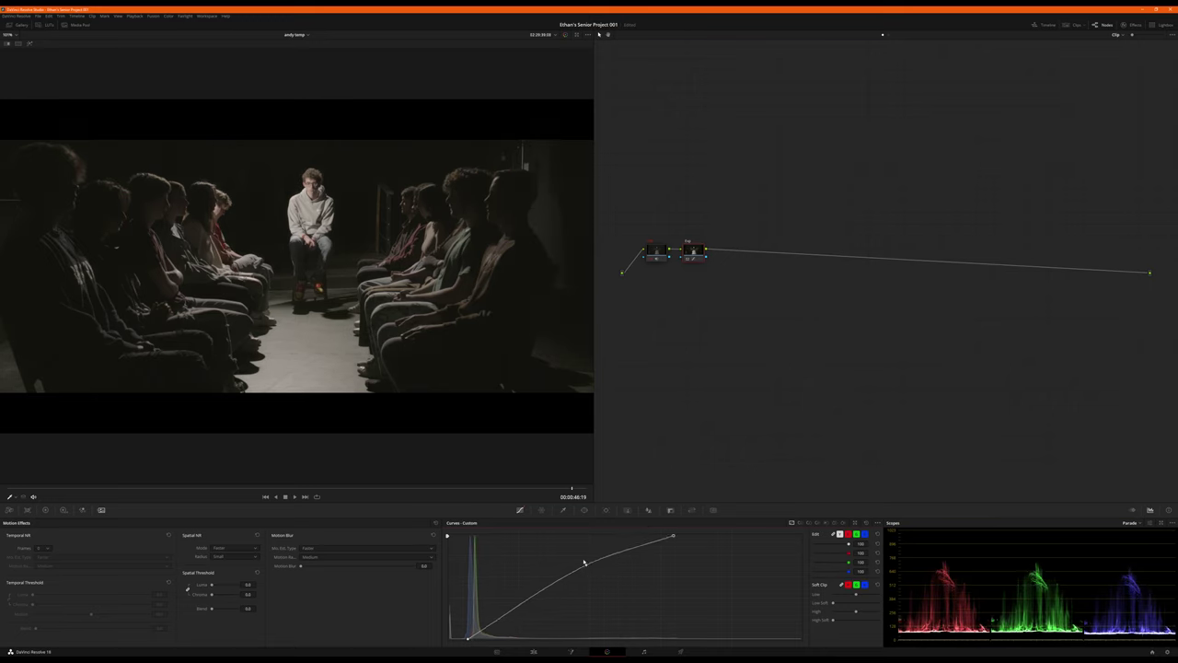
left_click_drag(592, 560, 594, 567)
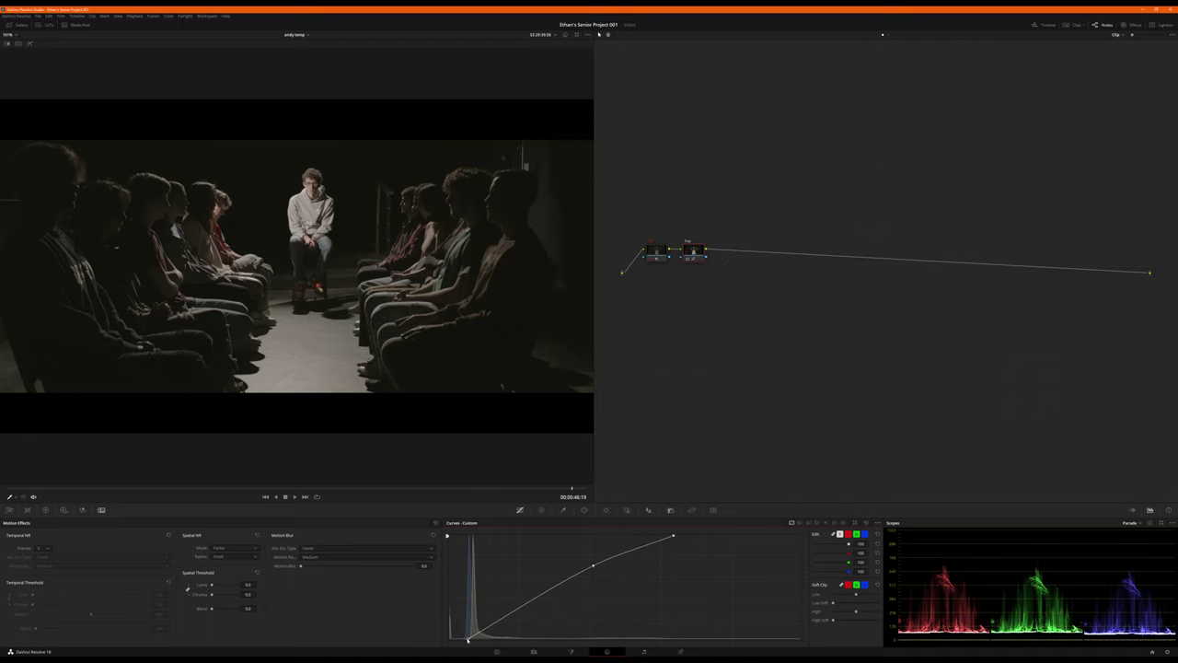
mouse_move(467, 639)
left_mouse_down()
mouse_move(451, 638)
mouse_move(487, 628)
mouse_move(480, 636)
left_mouse_up()
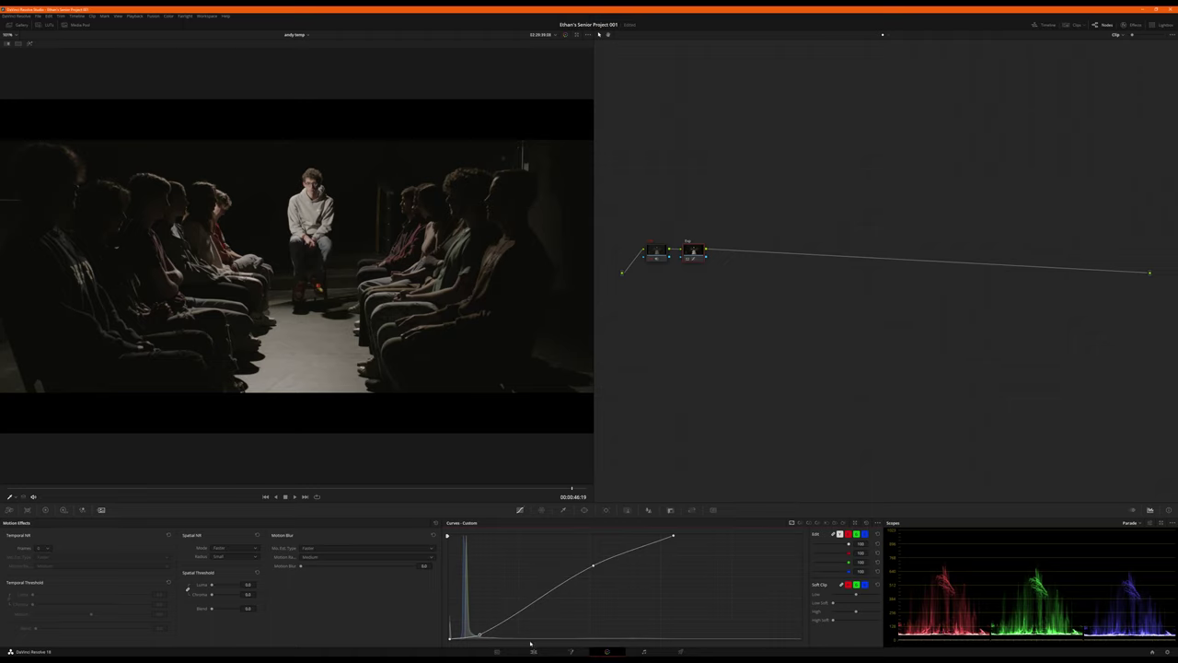
left_click_drag(481, 636, 480, 635)
- Add a third serial node and cool the image's color balance with its Offset wheel
key("alt+s")
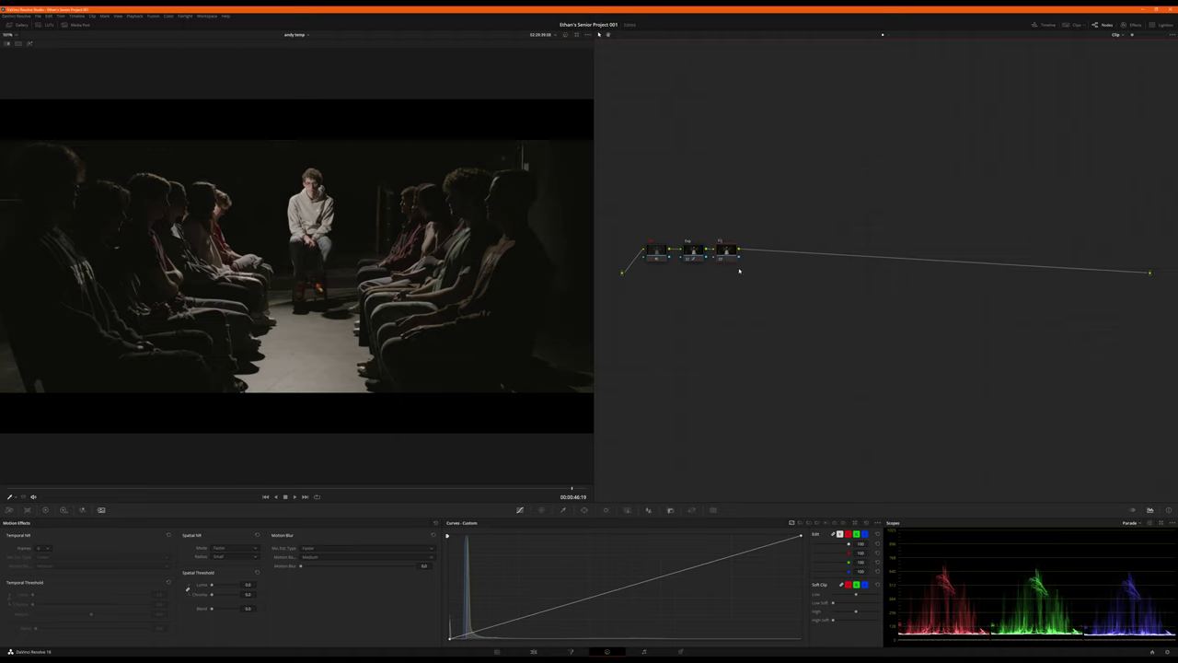
left_click(45, 510)
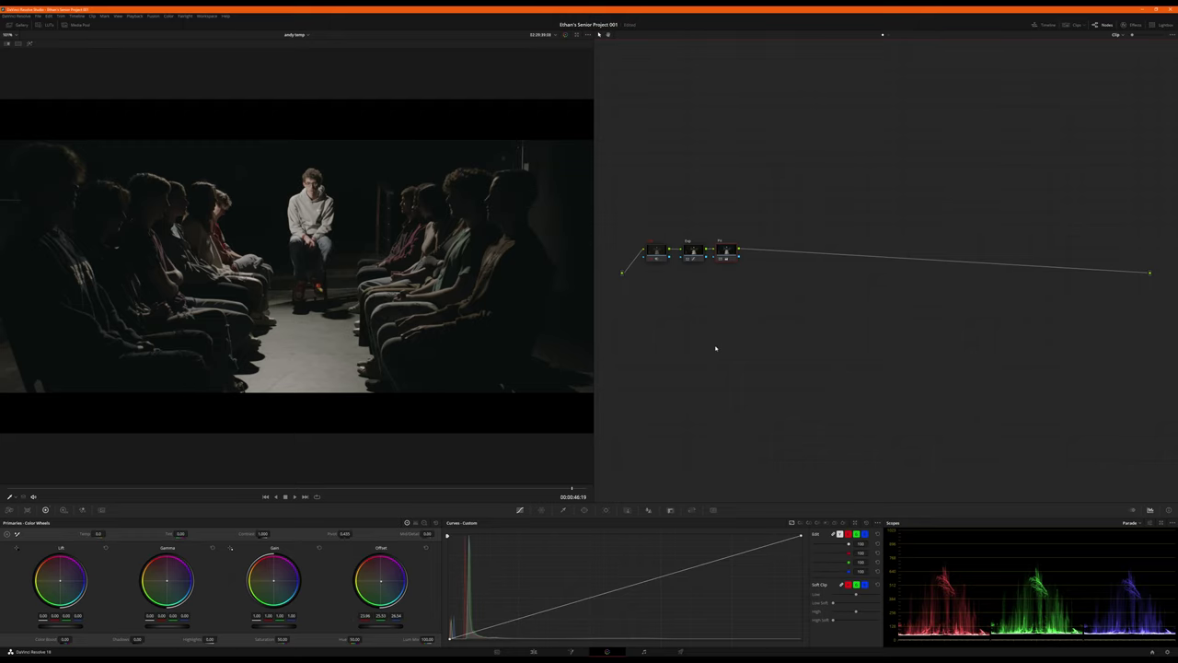
- Add a fourth serial node, label it Sat and raise its saturation
key("alt+s")
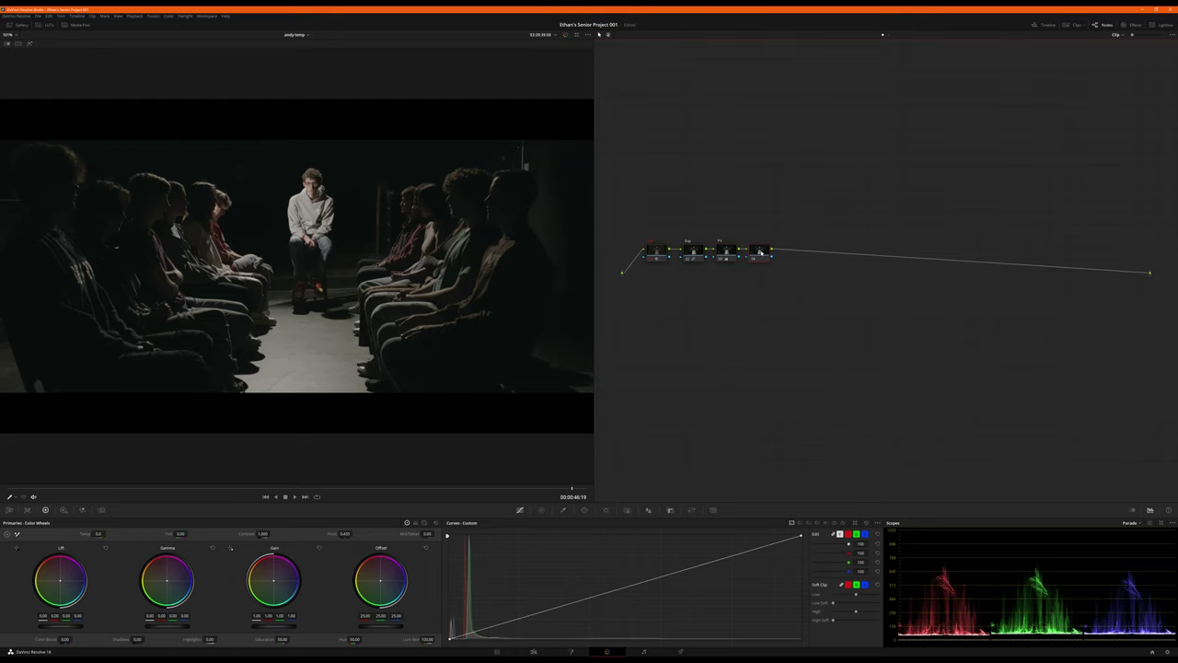
right_click(761, 254)
left_click(769, 265)
left_click_drag(284, 638, 286, 638)
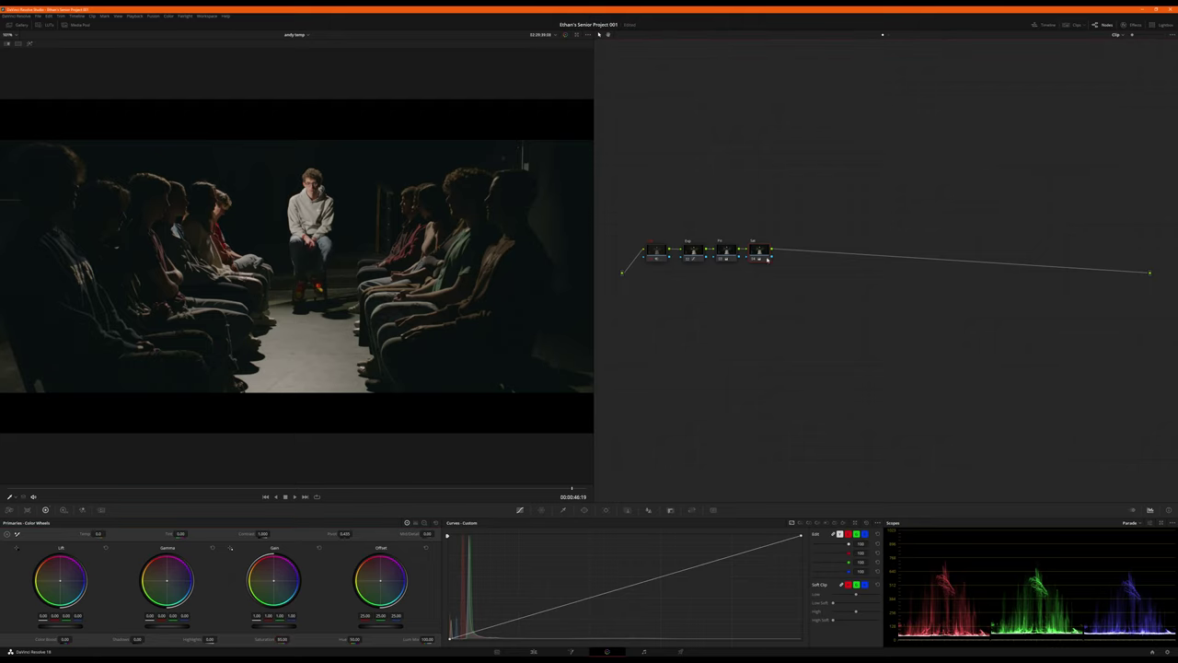
- Add a sharpening node just before the output and slightly lower its blur radius to sharpen the image
key("alt+s")
left_click_drag(789, 253, 1105, 276)
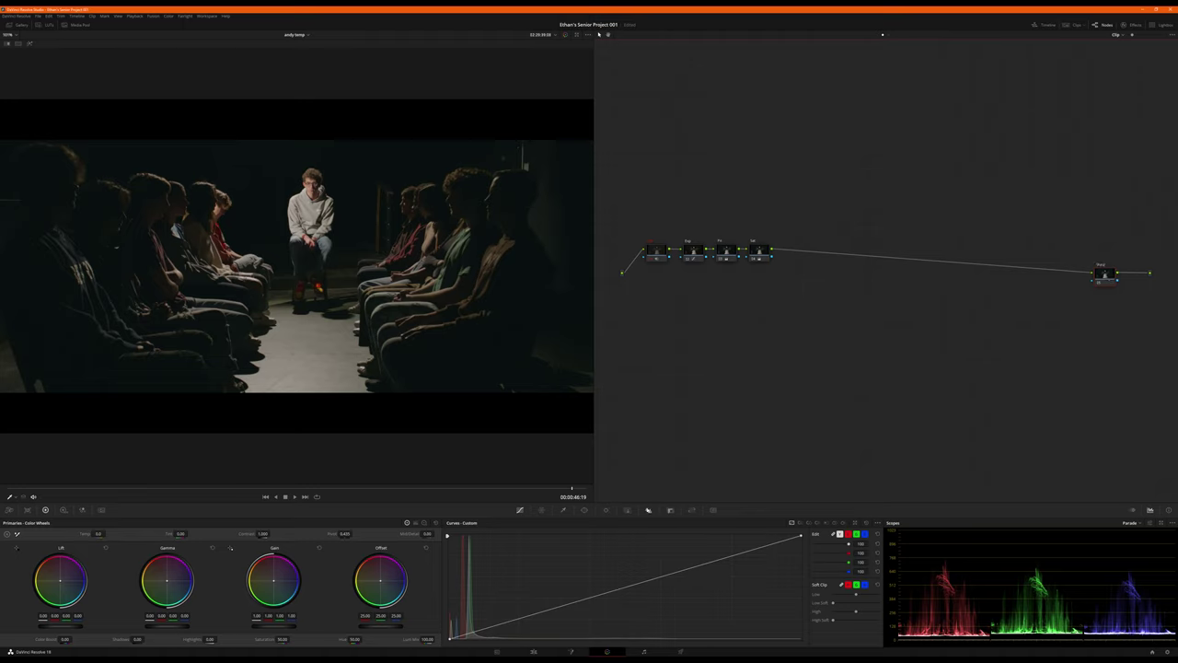
left_click(648, 509)
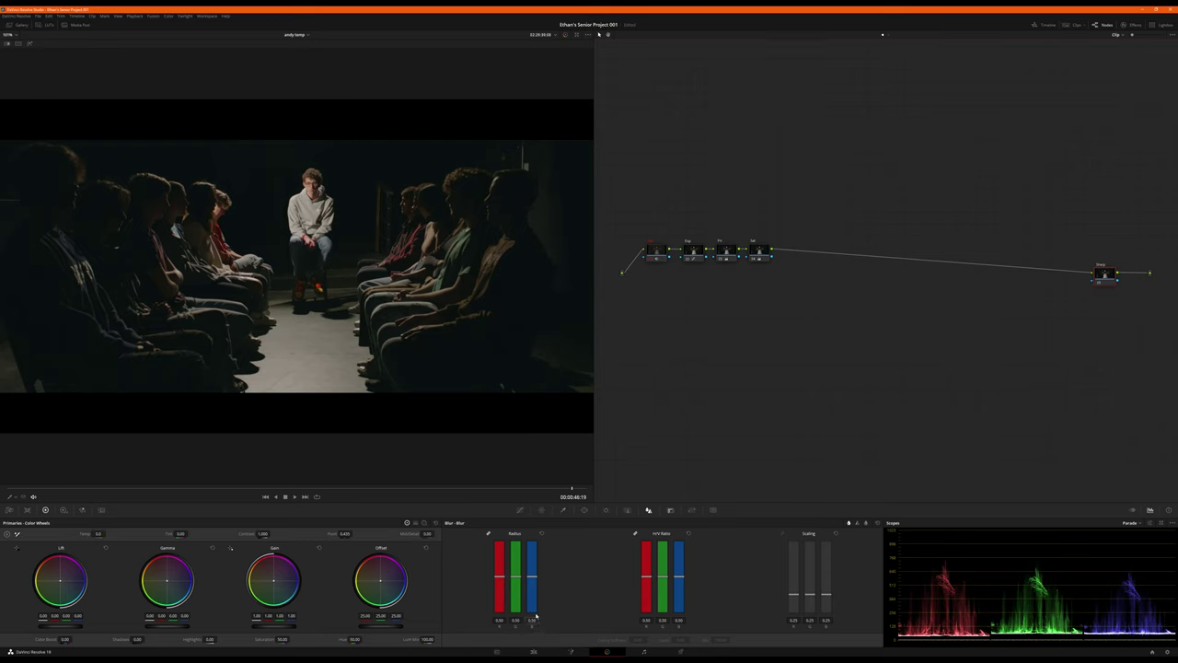
left_click_drag(536, 615, 536, 617)
left_click(1105, 279)
- Add a node after Sat with a second node in parallel, and label the upper one Skin
key("alt+s")
left_click_drag(799, 248, 804, 211)
key("alt+p")
right_click(805, 213)
left_click(810, 223)
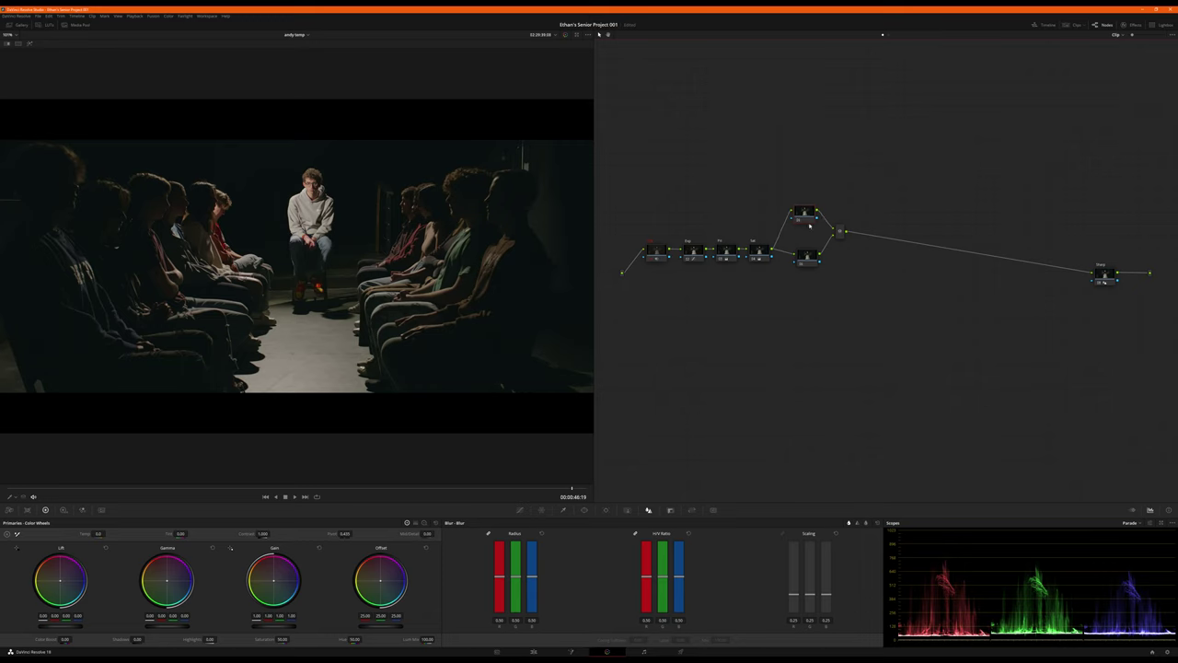
- Place the lower parallel node directly beneath the Skin node and give it its own label
left_click_drag(801, 254, 816, 279)
right_click(796, 265)
left_click(810, 277)
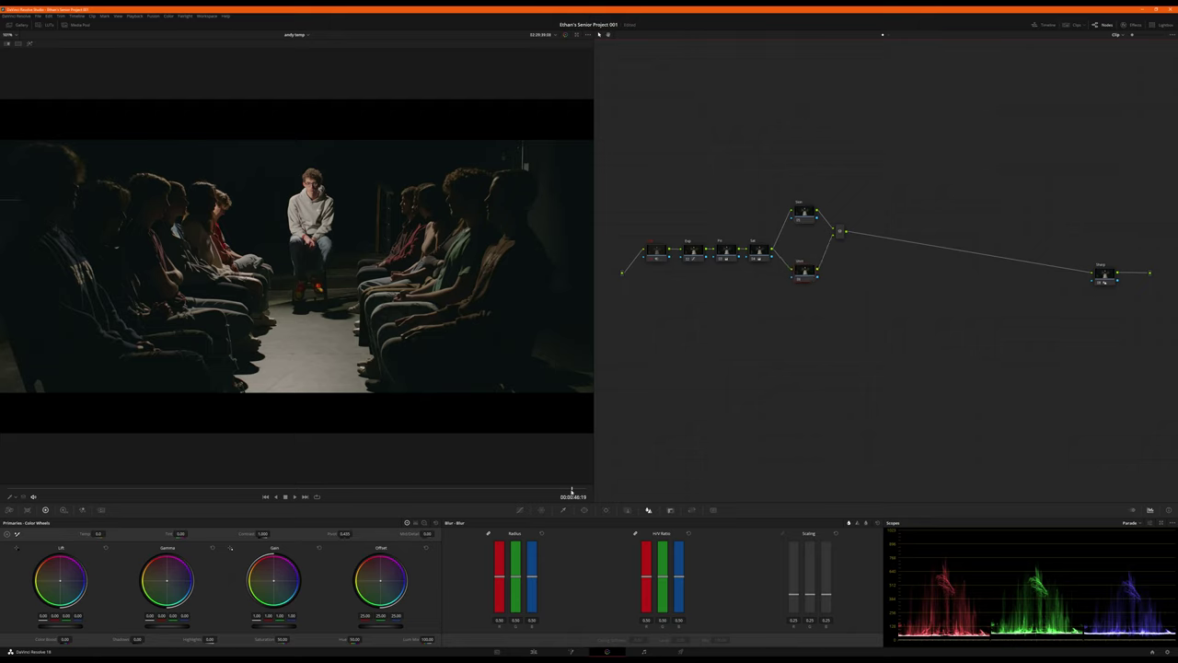
- Key the seated man's facial skin in the Skin node with the 3D qualifier on a closer shot, and highlight the selection
left_click_drag(572, 489, 581, 490)
key("shift+semicolon")
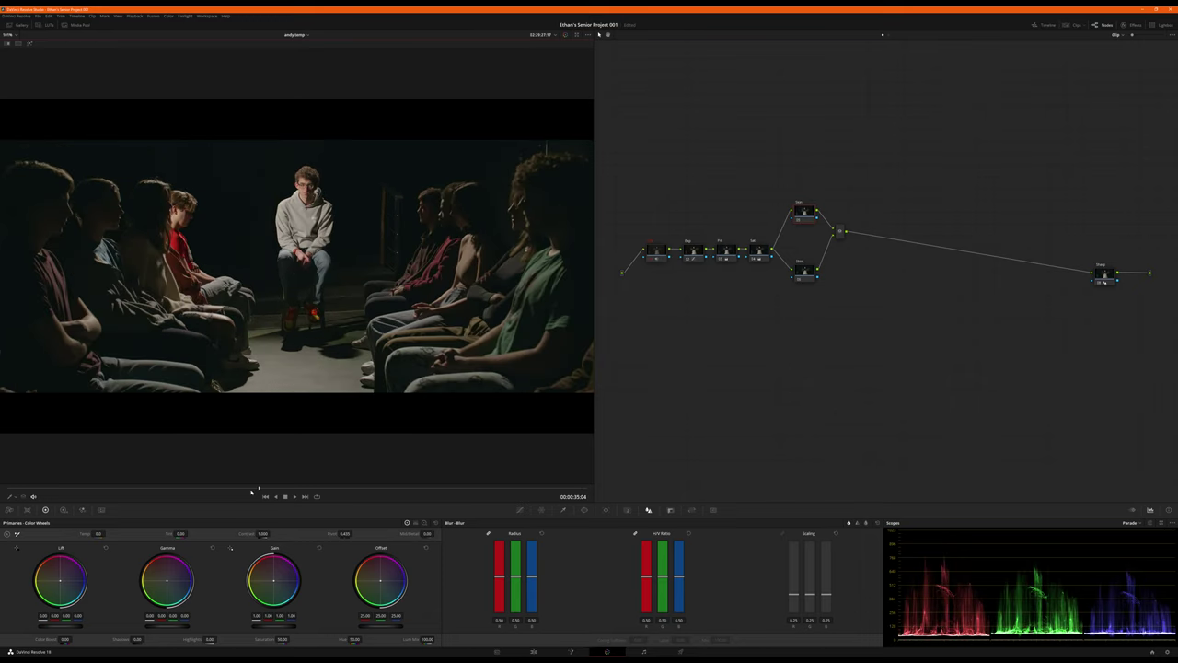
left_click(229, 489)
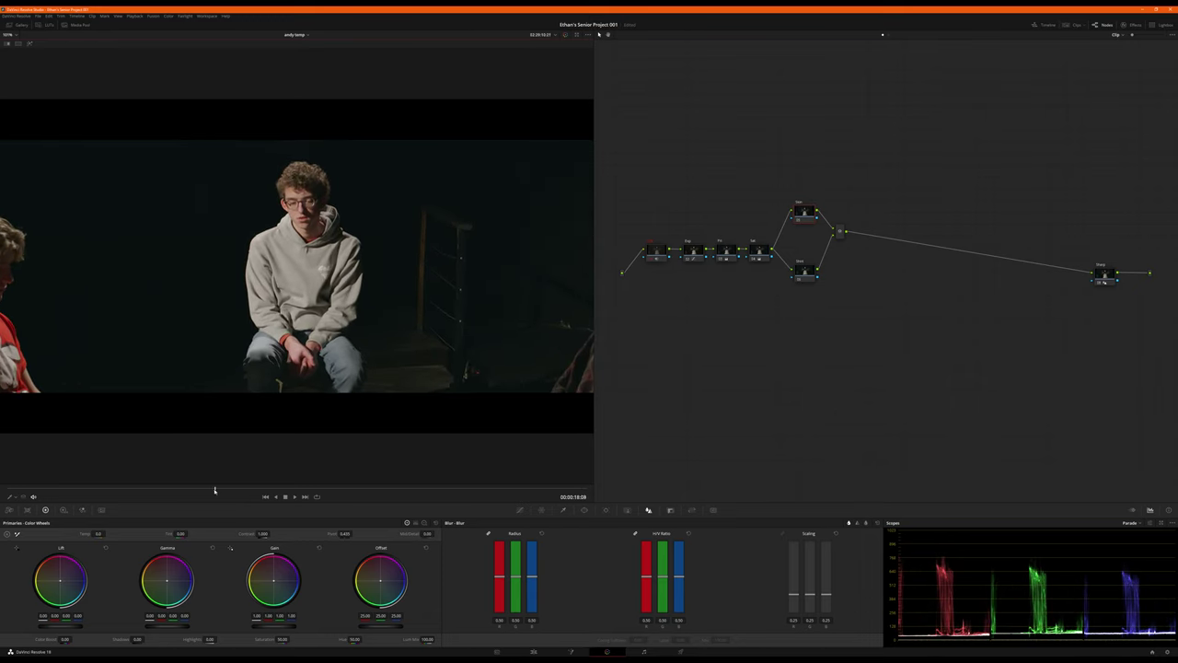
left_click_drag(214, 490, 145, 495)
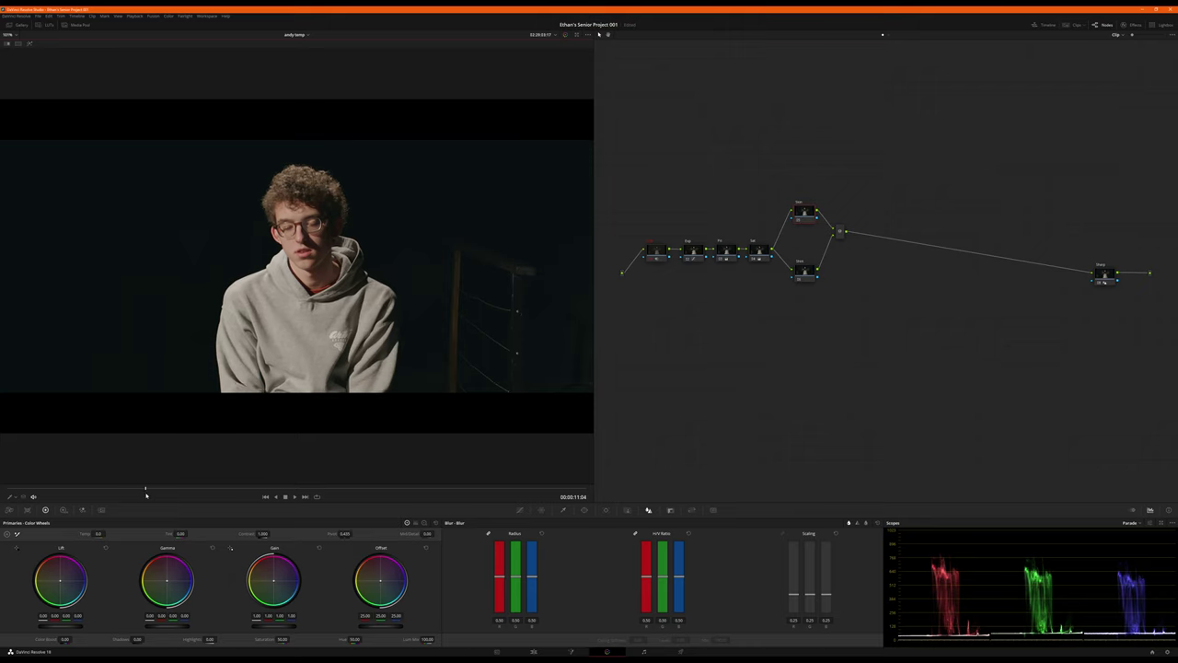
left_click(562, 509)
left_click(866, 523)
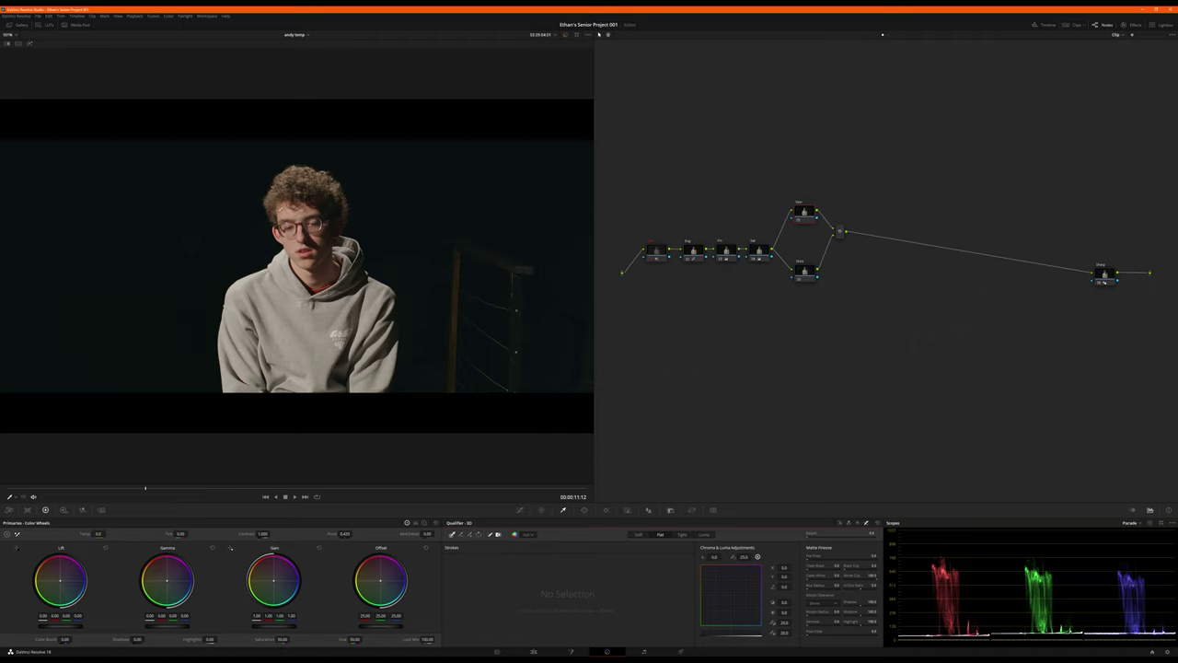
left_click_drag(291, 215, 297, 218)
key("shift+h")
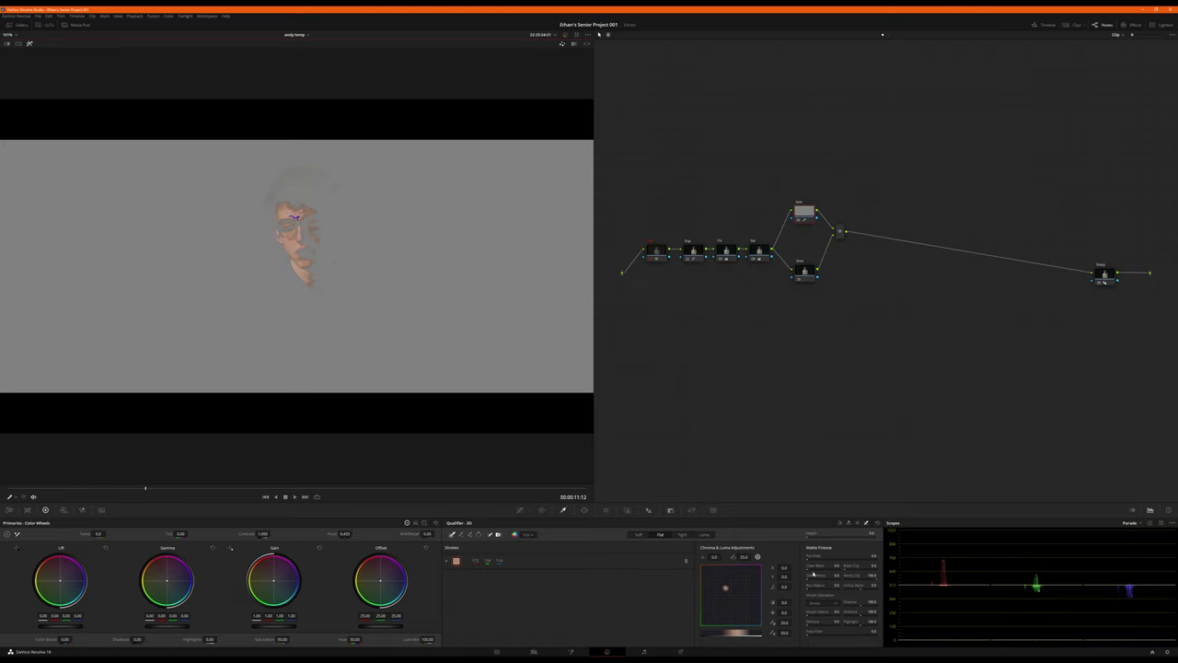
- Show the vectorscope and clean up the skin key with the Matte Finesse controls
left_click(1130, 523)
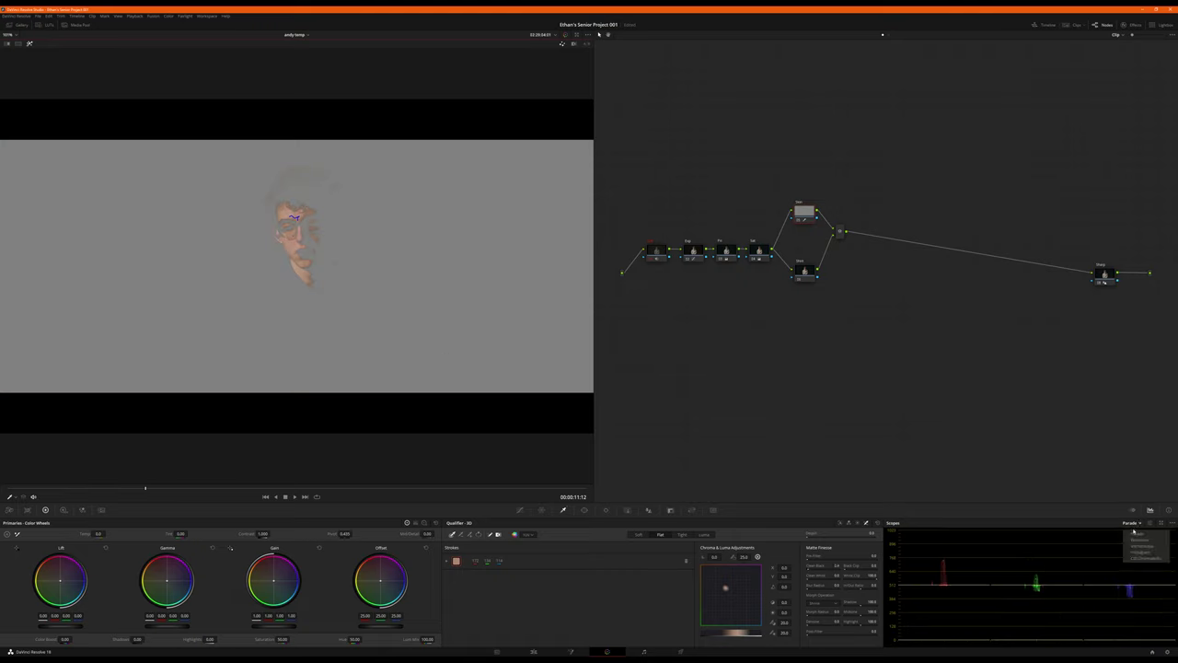
left_click(1142, 546)
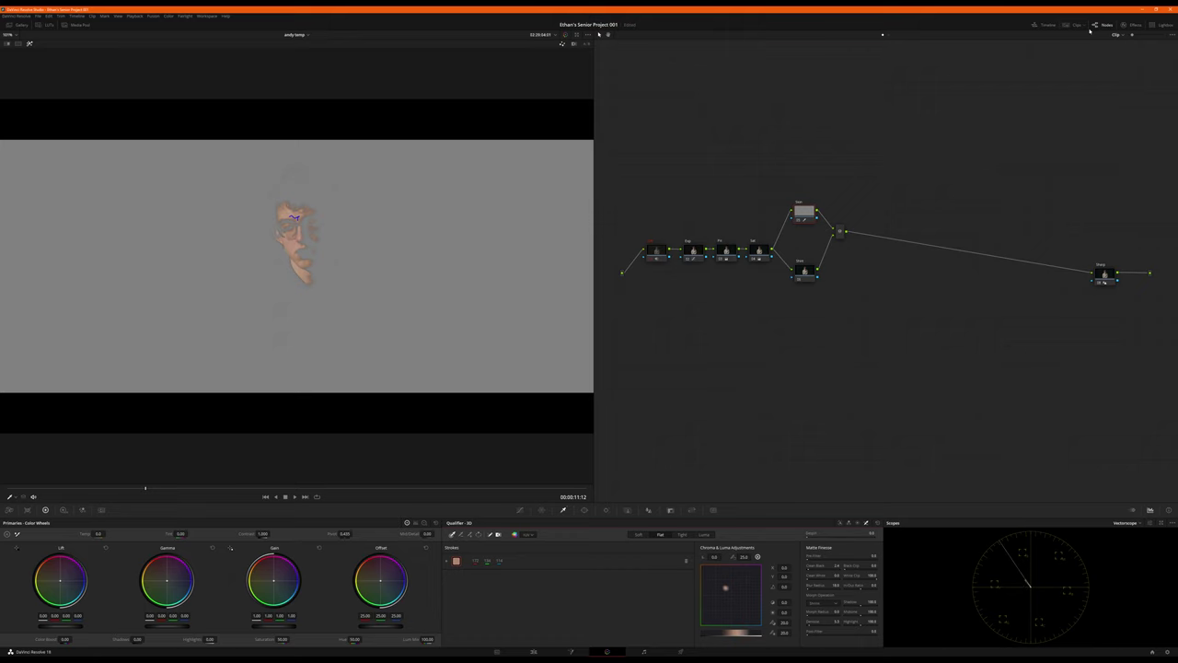
- Apply the Color Compressor effect to the Skin node and sample its target colour from the man's face
left_click(1137, 26)
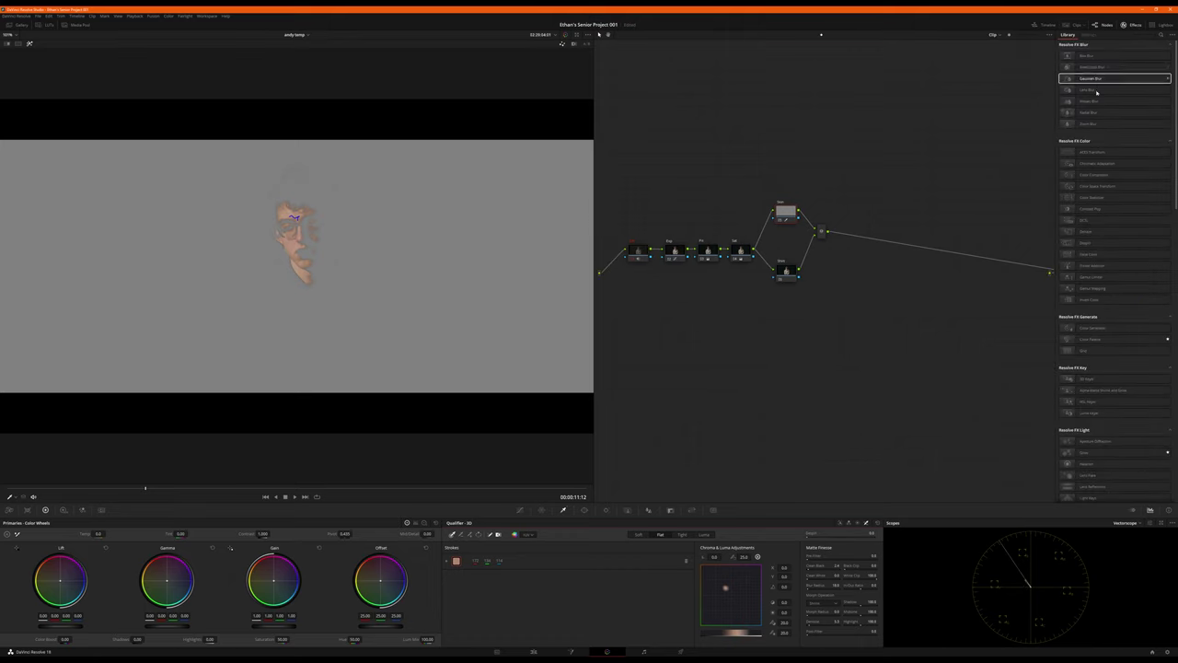
left_click(1095, 174)
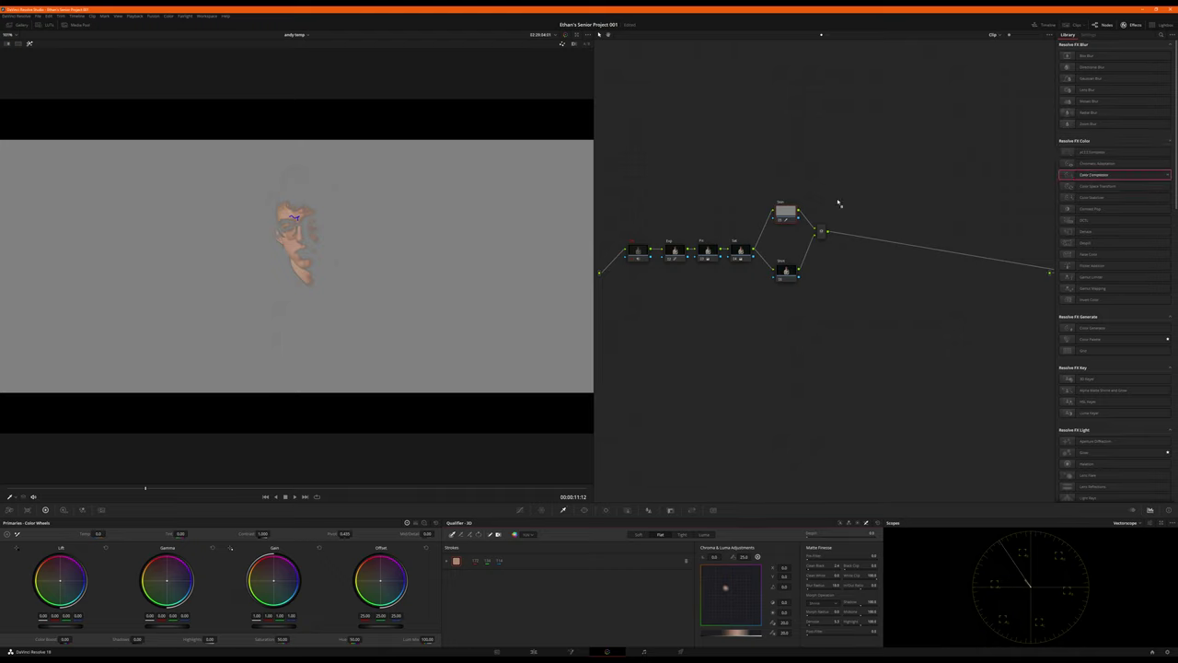
left_click_drag(783, 211, 785, 213)
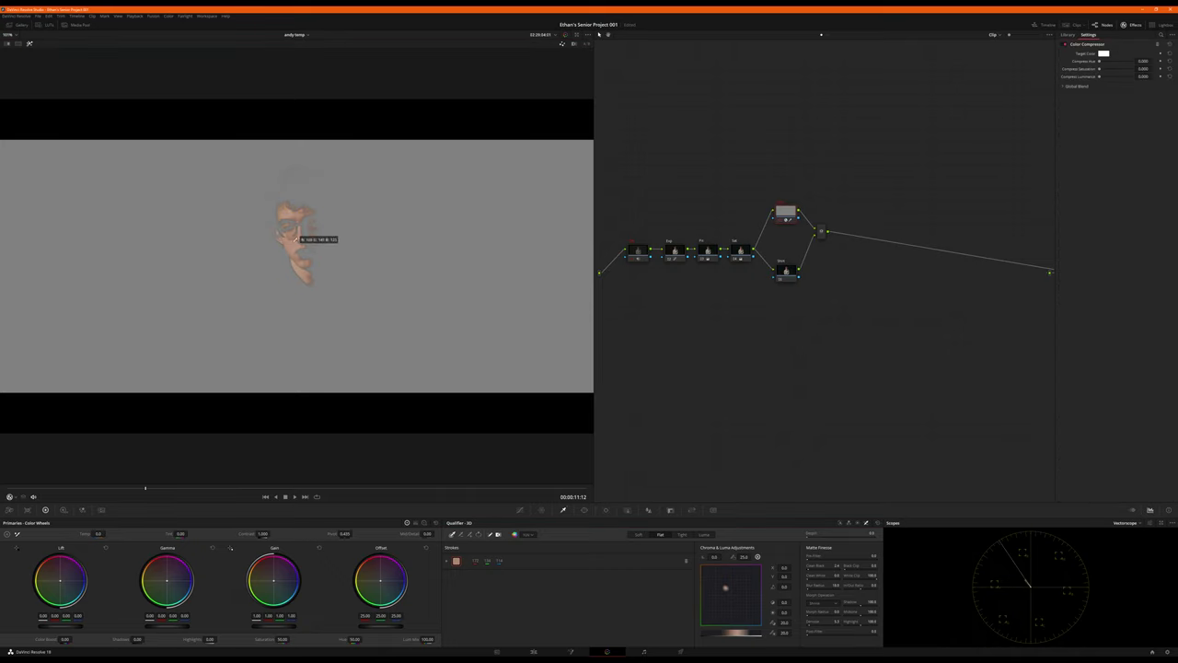
left_click(296, 238)
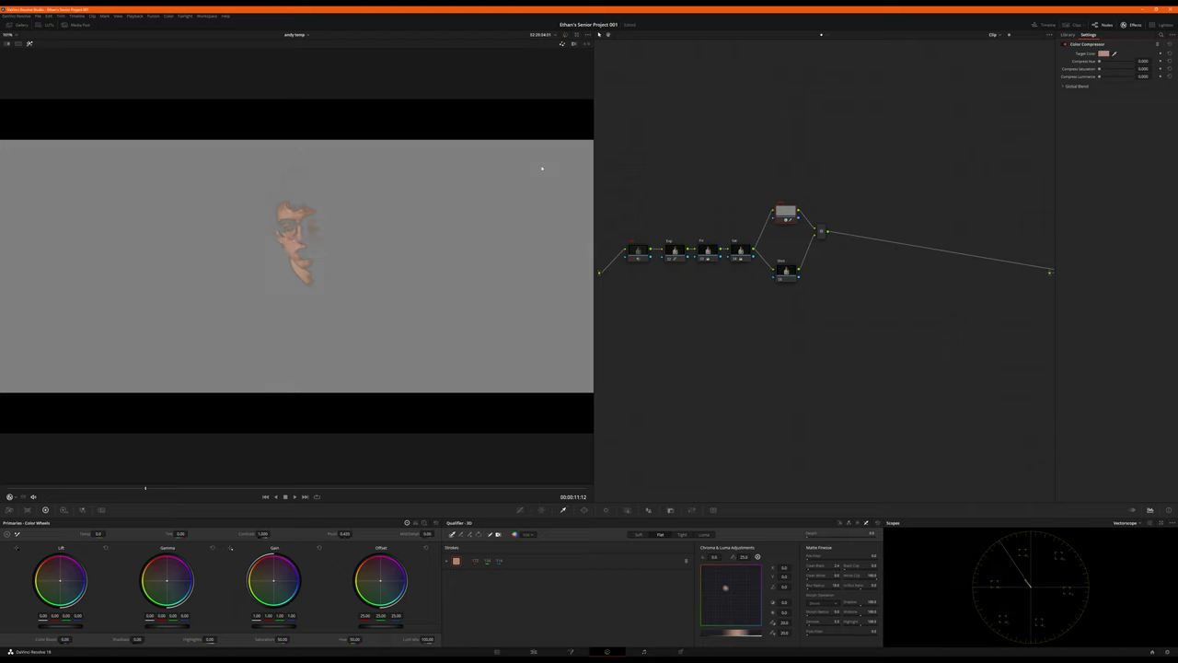
- Refine the compressor's target skin tone, compress hue and saturation, and view the full picture without the highlight
left_click(1104, 54)
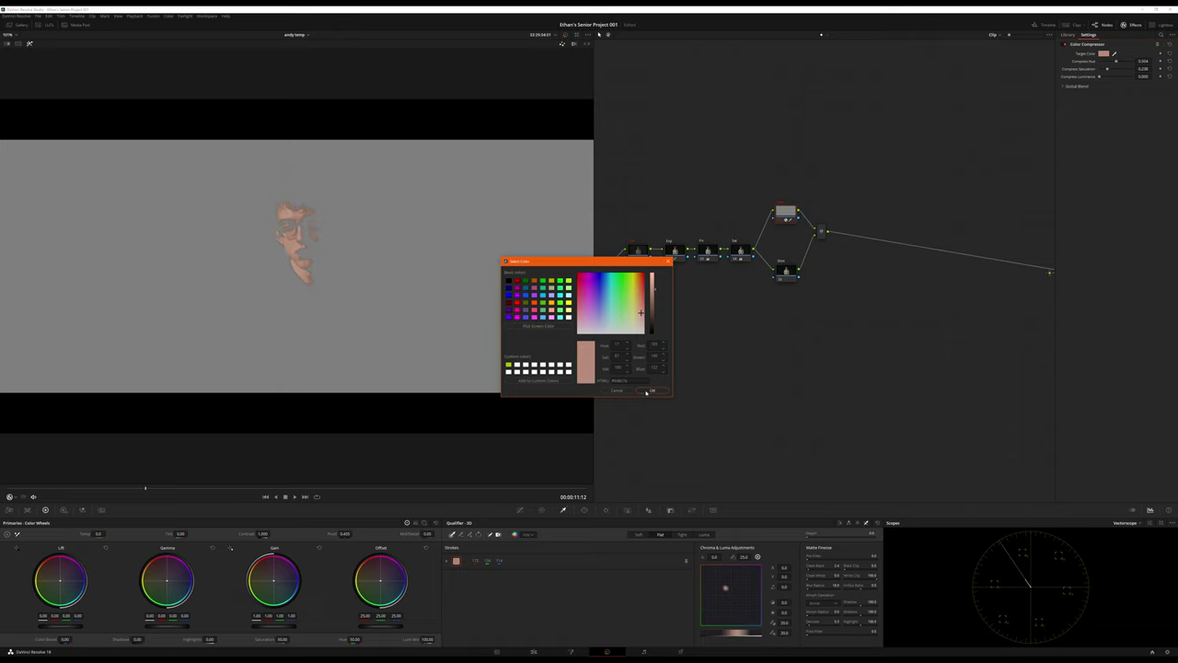
left_click(651, 391)
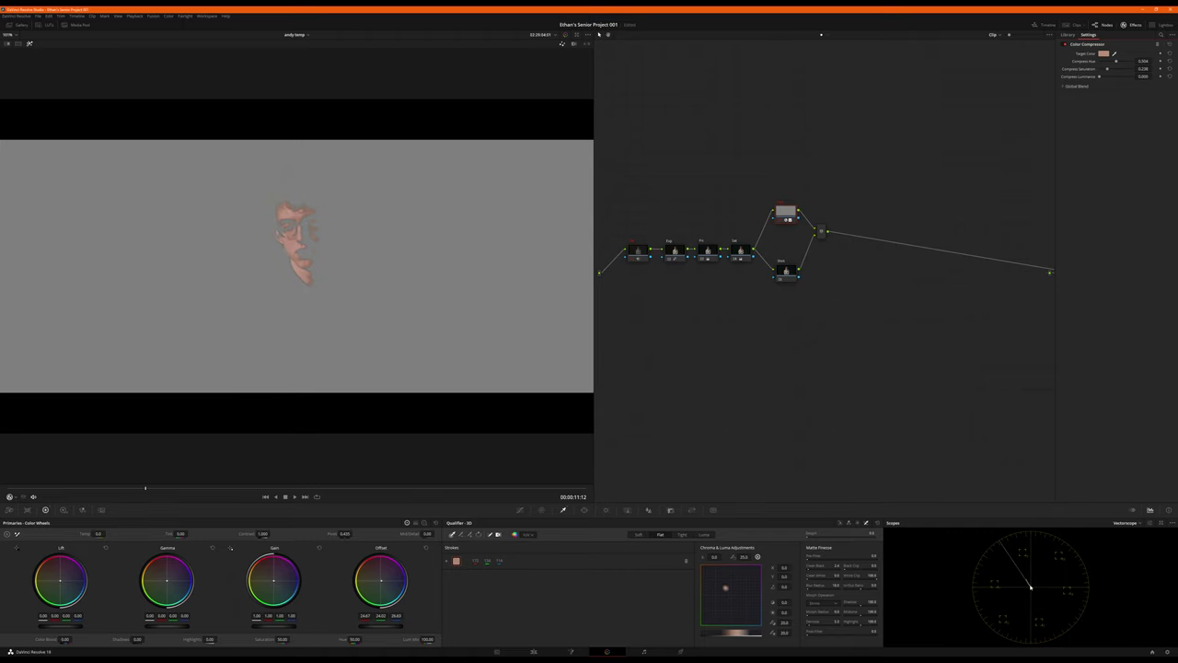
key("shift+h")
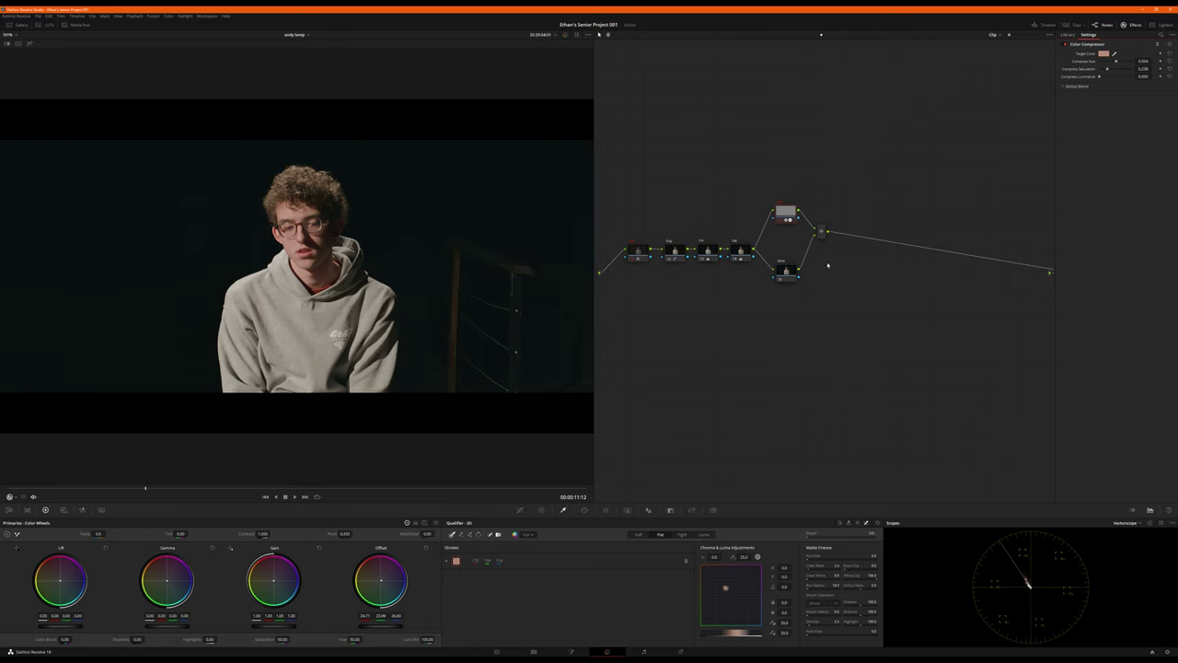
- Key the man's hoodie in the lower parallel node with the 3D qualifier and check the highlighted selection on a wider shot
left_click(787, 271)
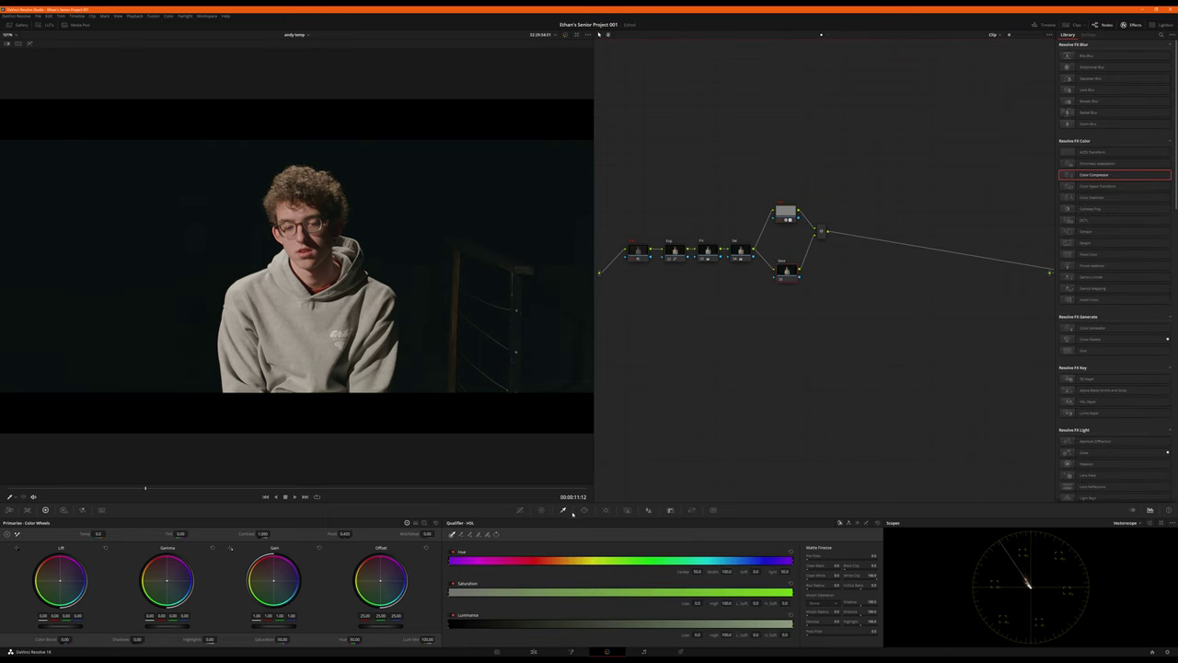
left_click(866, 522)
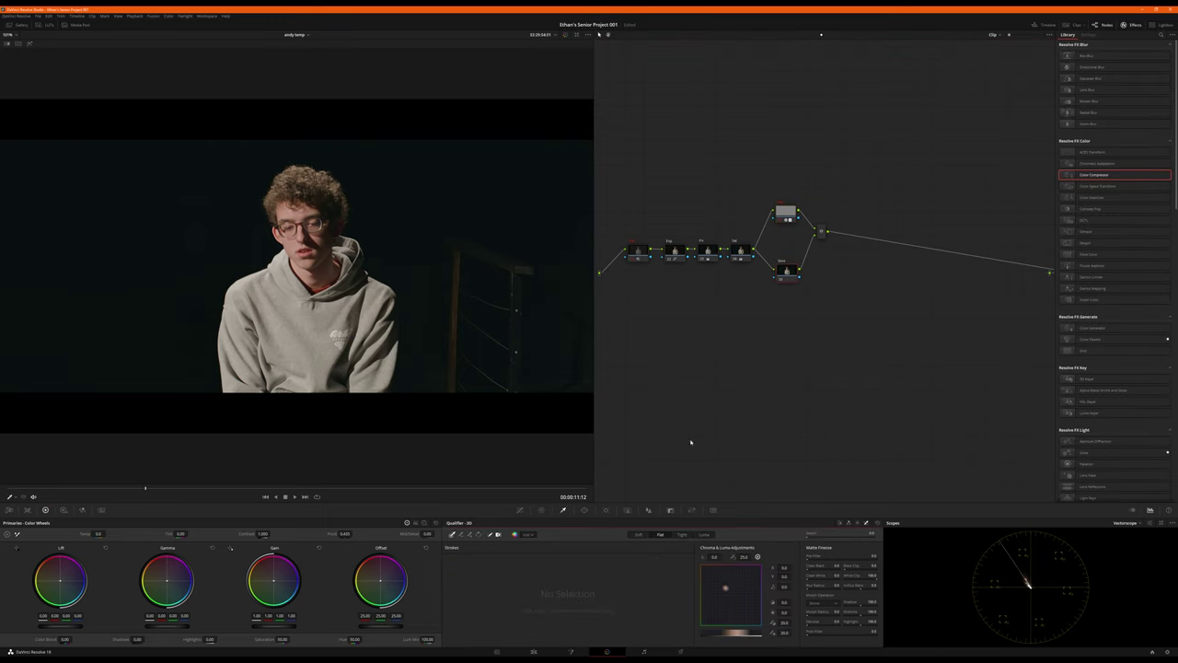
mouse_move(268, 284)
left_mouse_down()
mouse_move(320, 338)
mouse_move(342, 275)
mouse_move(368, 310)
left_mouse_up()
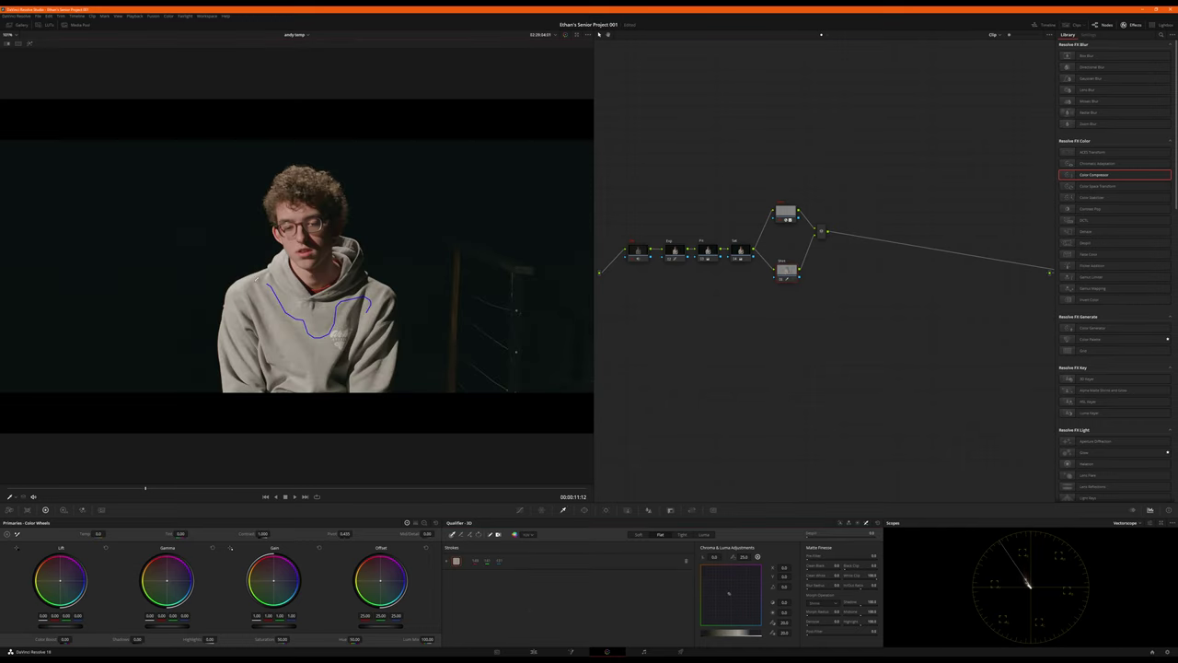
mouse_move(246, 282)
left_mouse_down()
mouse_move(303, 373)
mouse_move(296, 381)
left_mouse_up()
left_click_drag(168, 493, 237, 493)
key("shift+h")
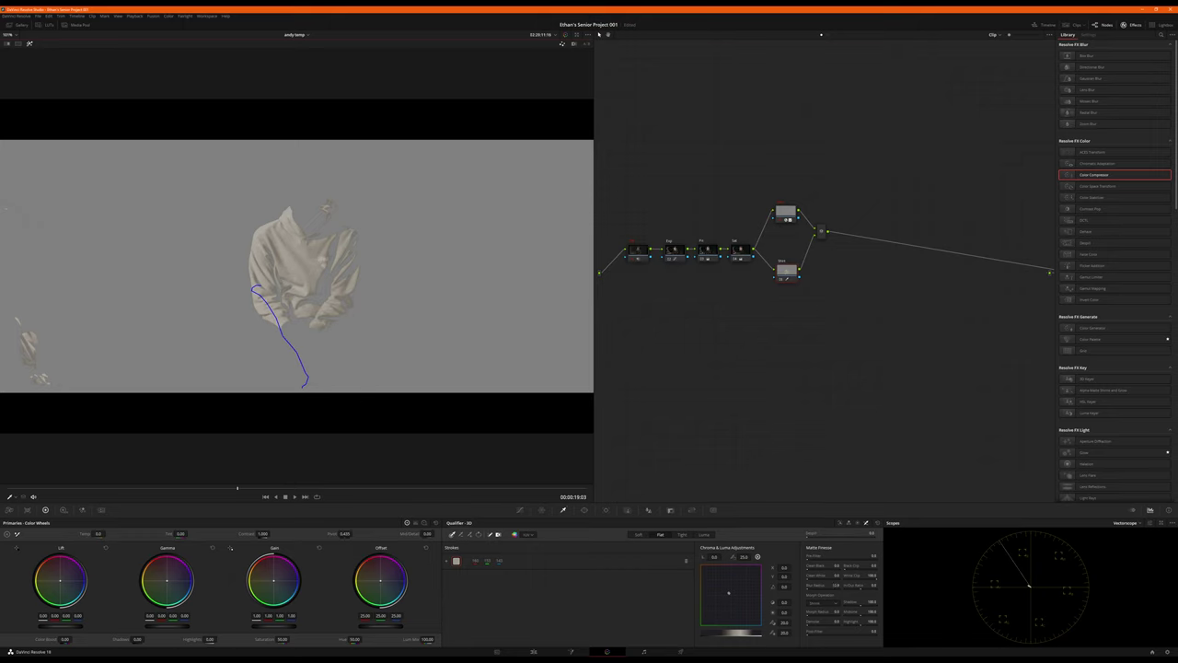
- Clean up the hoodie key with Matte Finesse and lower the hoodie's saturation, with the highlight off
left_click_drag(836, 565, 844, 565)
left_click(520, 509)
key("shift+h")
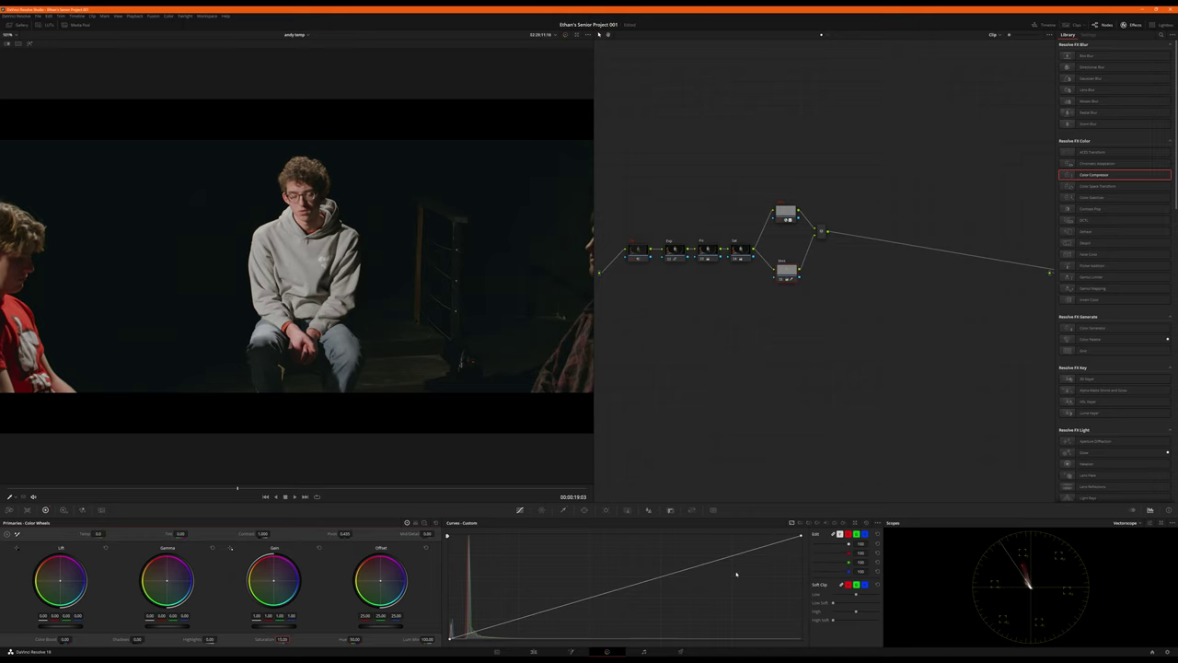
- Show the parade scope and lift the upper part of the hoodie node's custom curve slightly
left_click(1127, 523)
left_click(1134, 538)
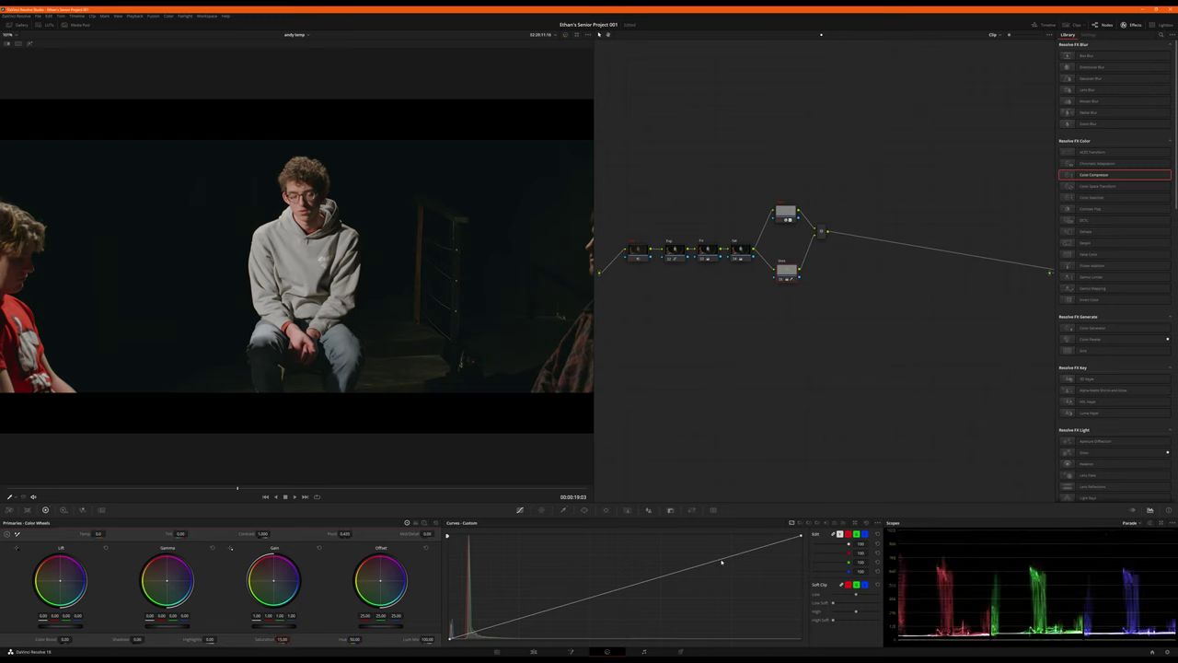
left_click_drag(714, 562, 716, 553)
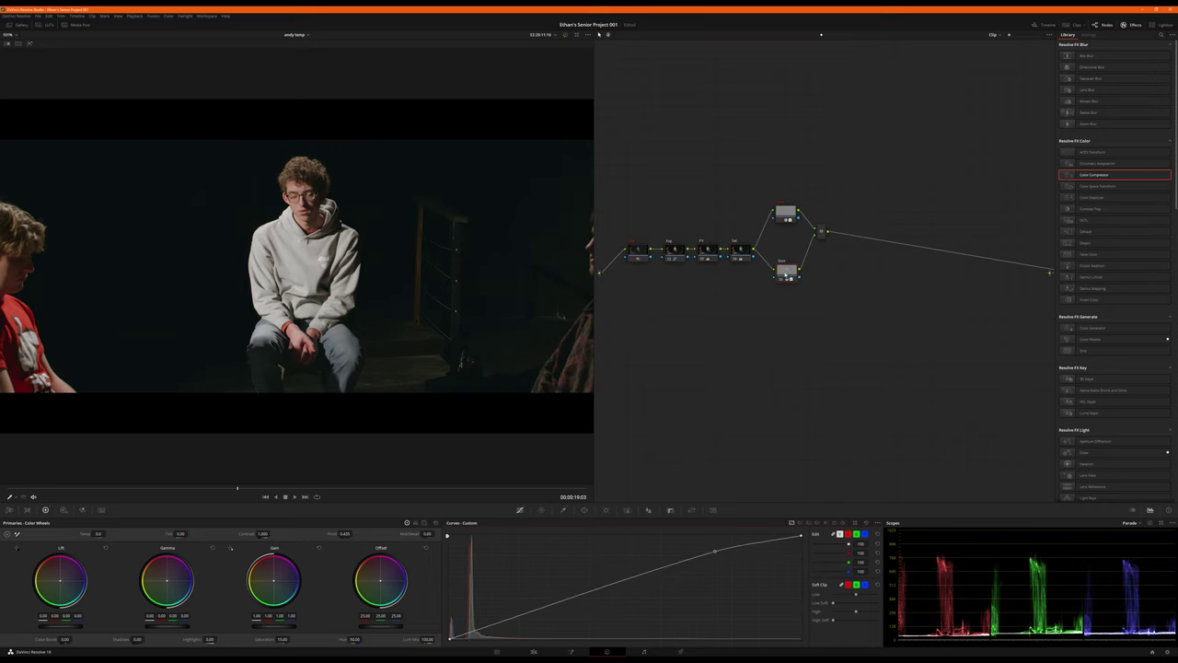
- Add a labelled parallel node beneath the hoodie node and set its qualifier to 3D
mouse_move(786, 274)
left_mouse_down()
mouse_move(780, 254)
mouse_move(796, 291)
left_mouse_up()
key("alt+p")
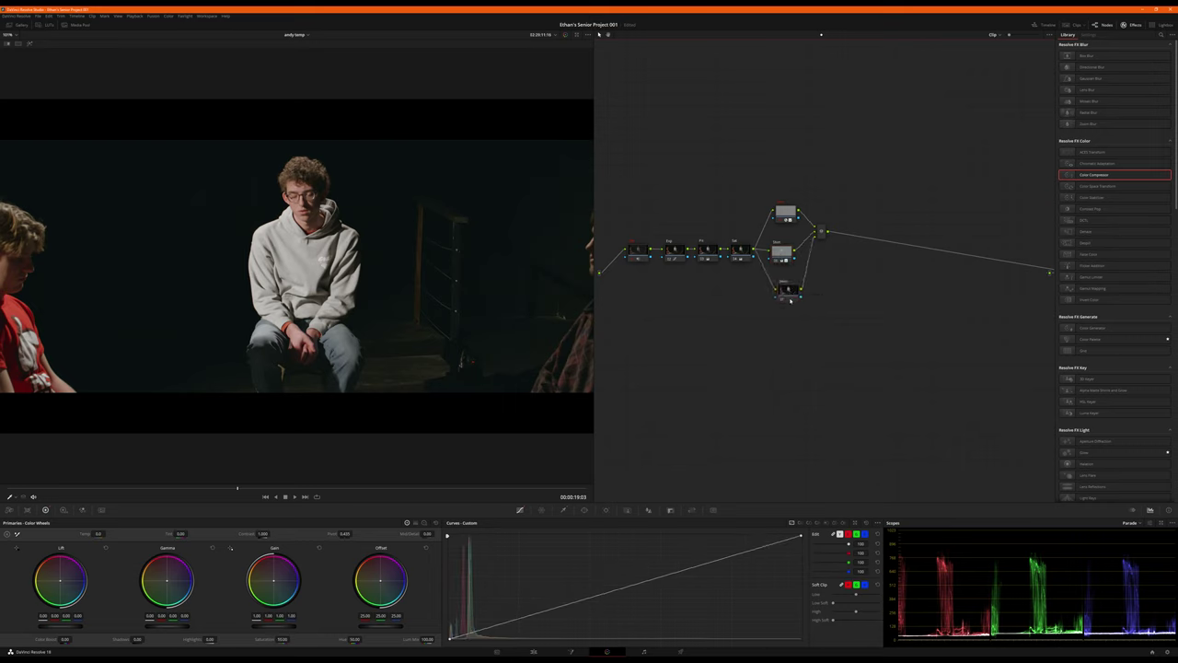
left_click(562, 510)
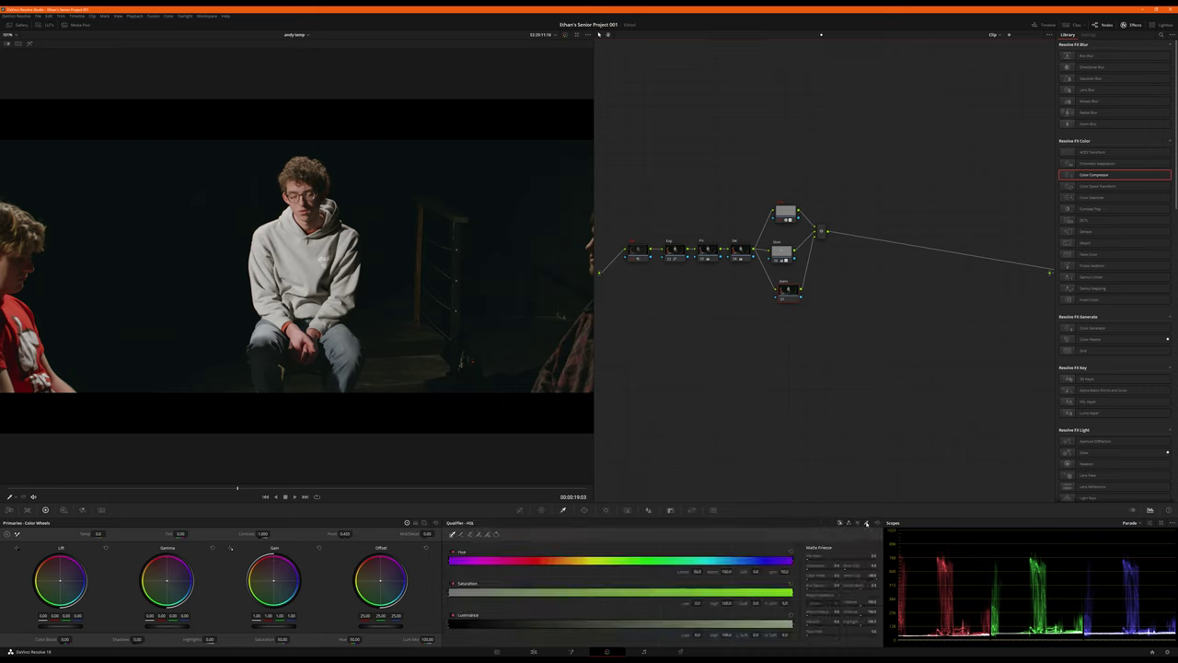
left_click(866, 523)
- Key the man's jeans with strokes on both legs, highlight the selection, and clean up the key with Matte Finesse
left_click_drag(264, 329, 265, 342)
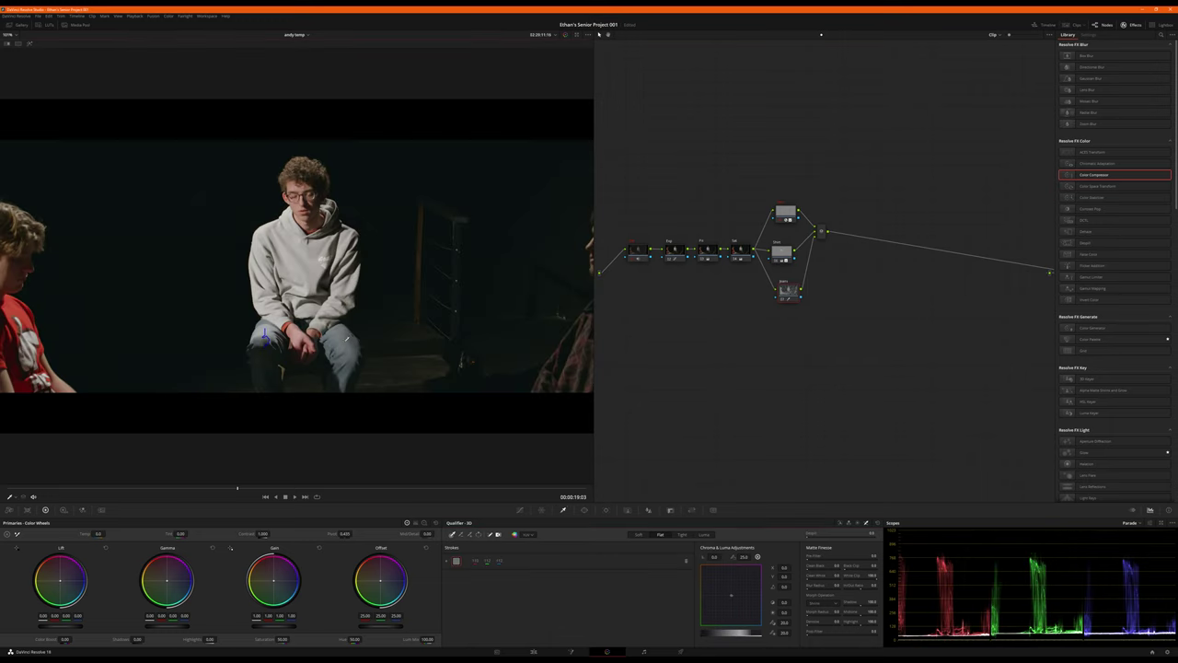
key("shift+h")
mouse_move(350, 335)
left_mouse_down()
mouse_move(347, 357)
mouse_move(343, 333)
left_mouse_up()
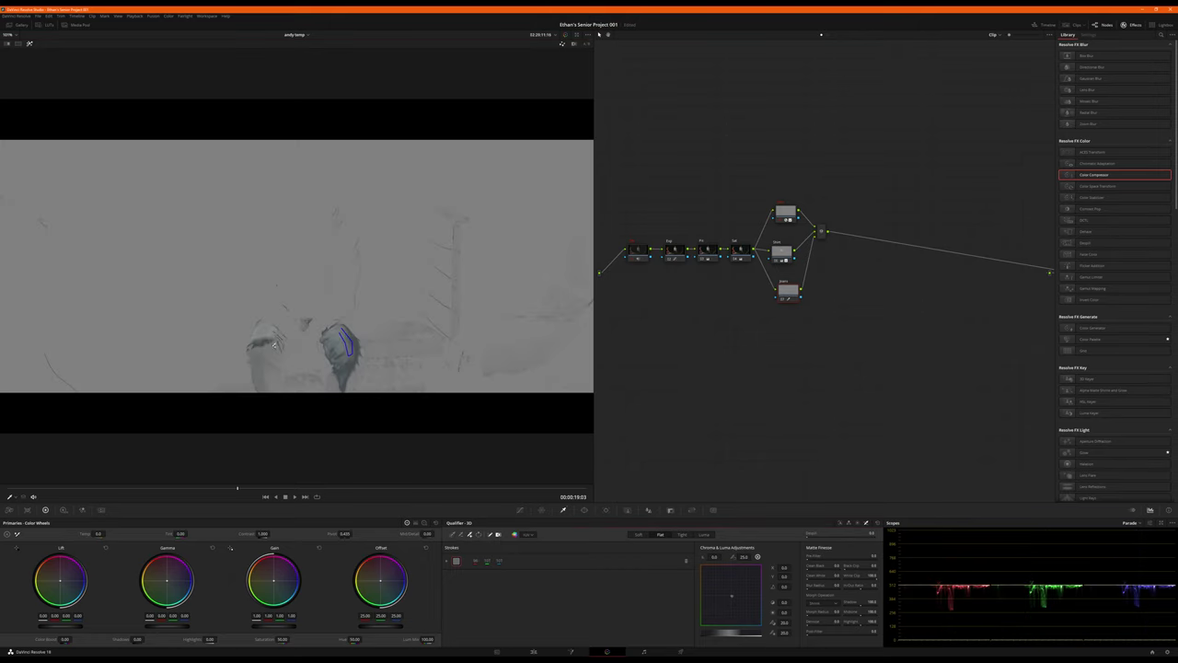
mouse_move(266, 325)
left_mouse_down()
mouse_move(261, 341)
mouse_move(260, 327)
left_mouse_up()
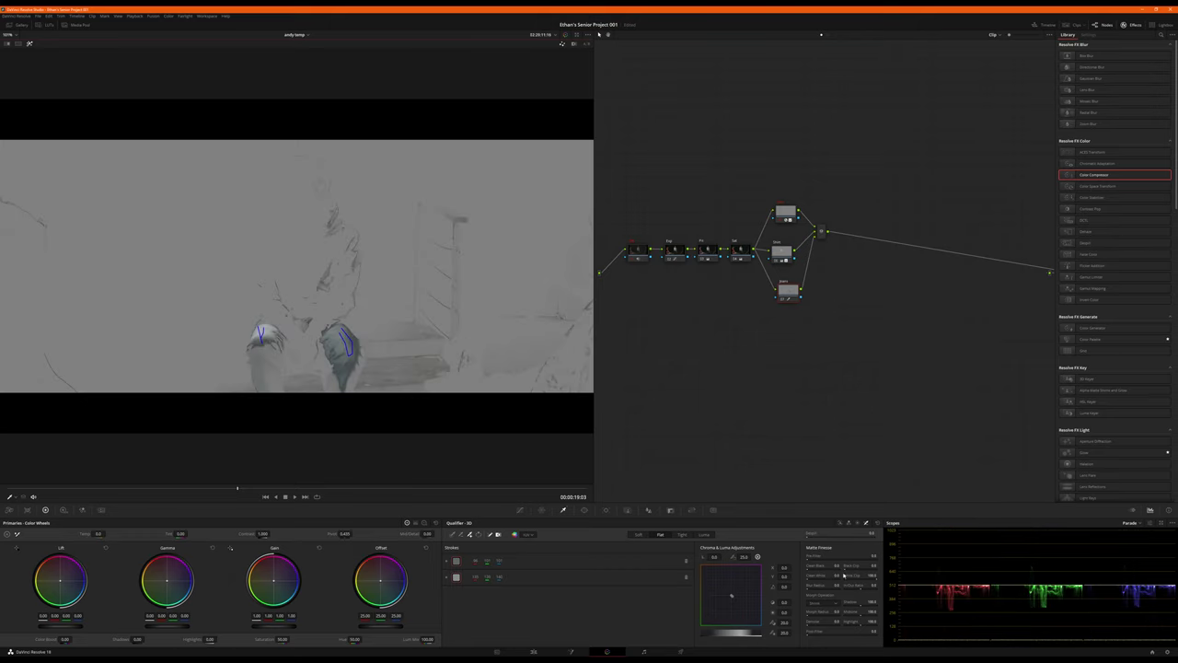
left_click_drag(835, 565, 852, 566)
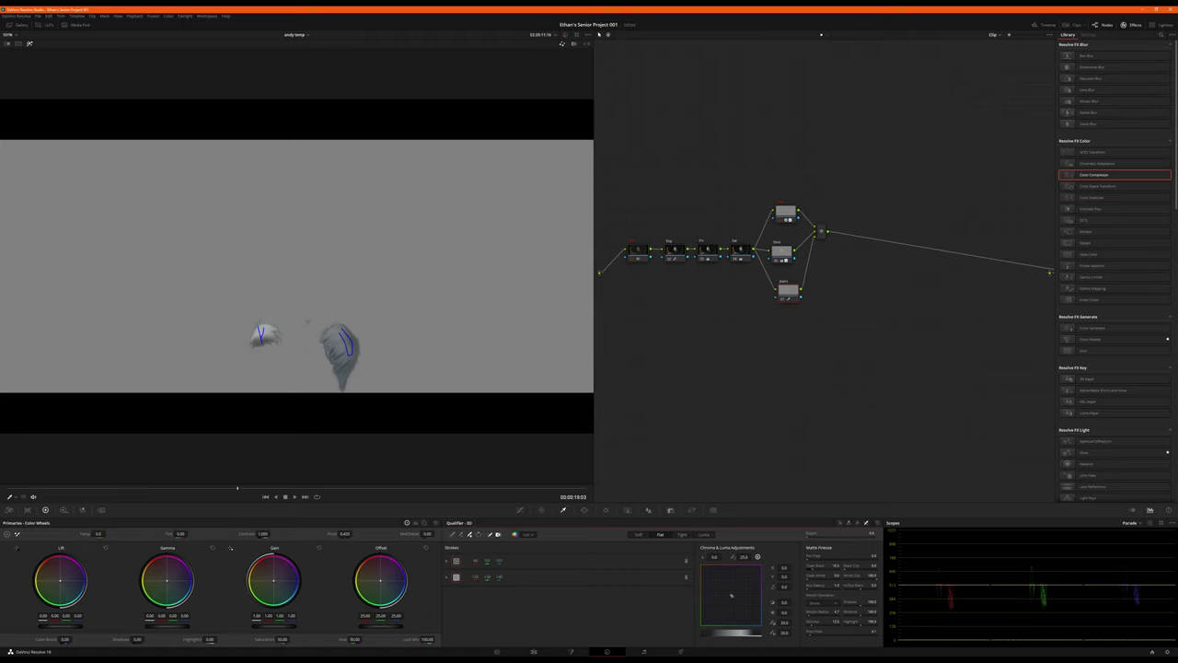
- Adjust the jeans' saturation and raise the upper part of their blue custom curve slightly
left_click(519, 510)
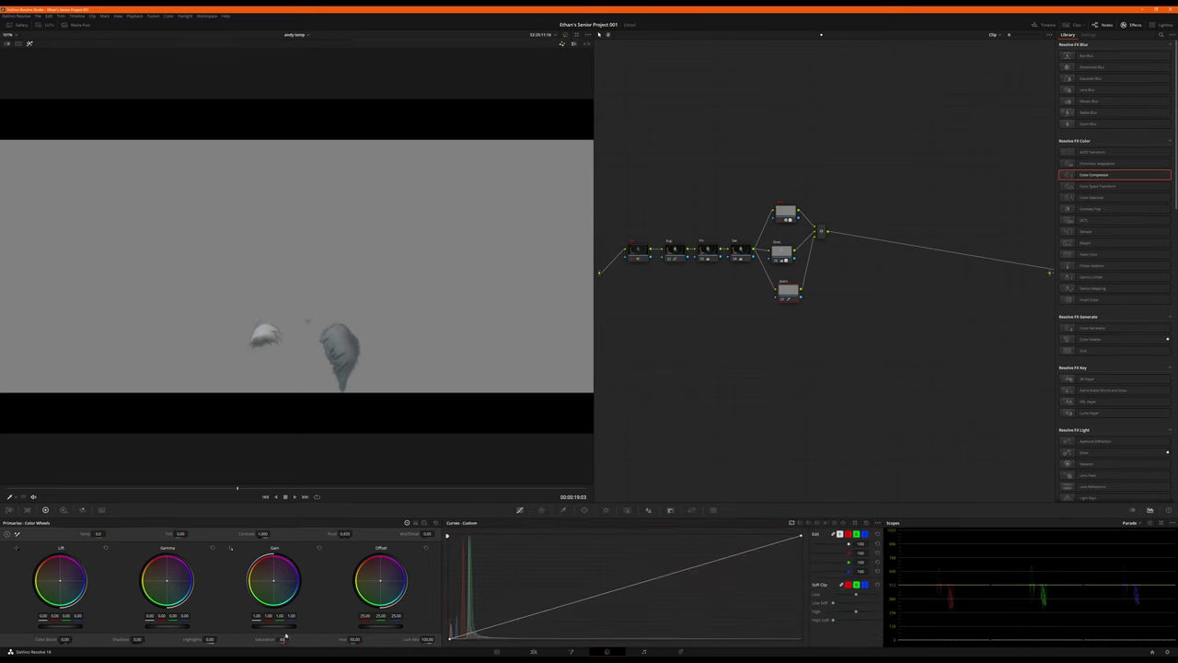
left_click(865, 536)
left_click_drag(694, 568, 700, 562)
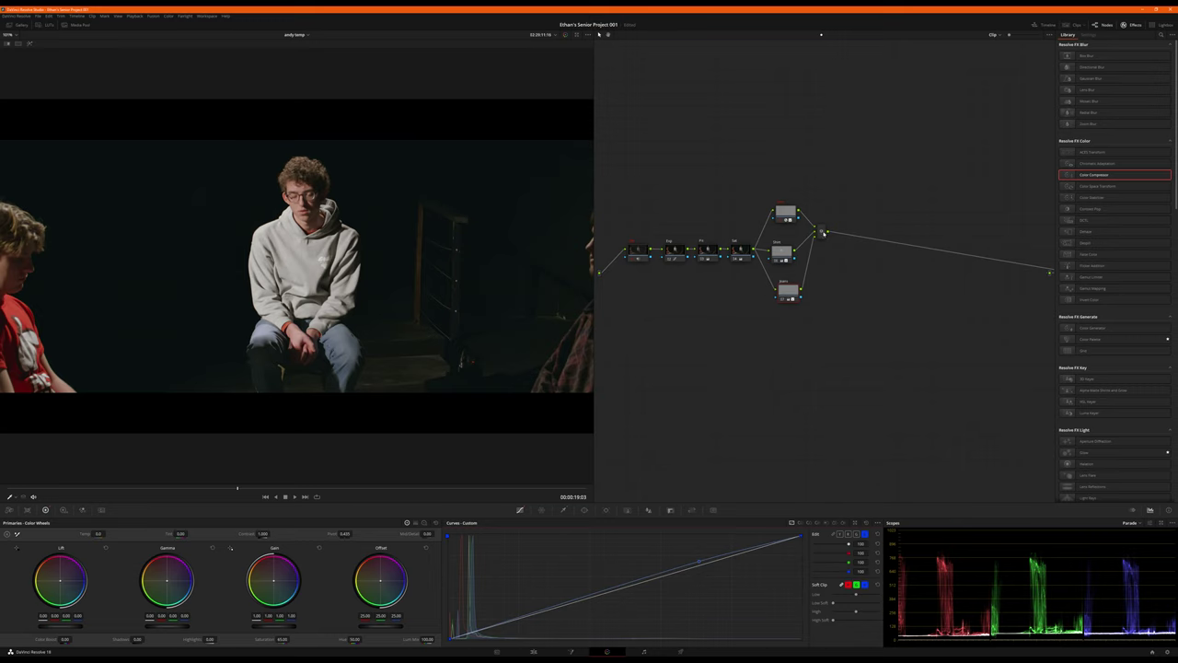
- Line up the parallel mixer with the main node row and add a labelled serial node after it
left_click_drag(825, 234, 827, 249)
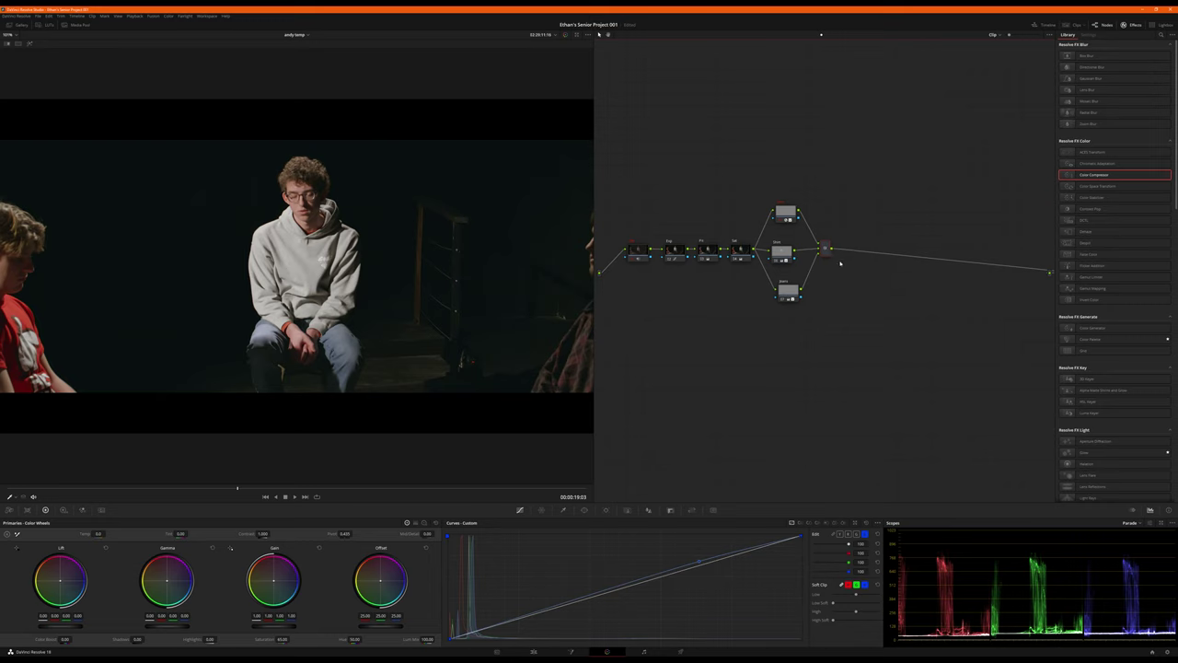
key("alt+s")
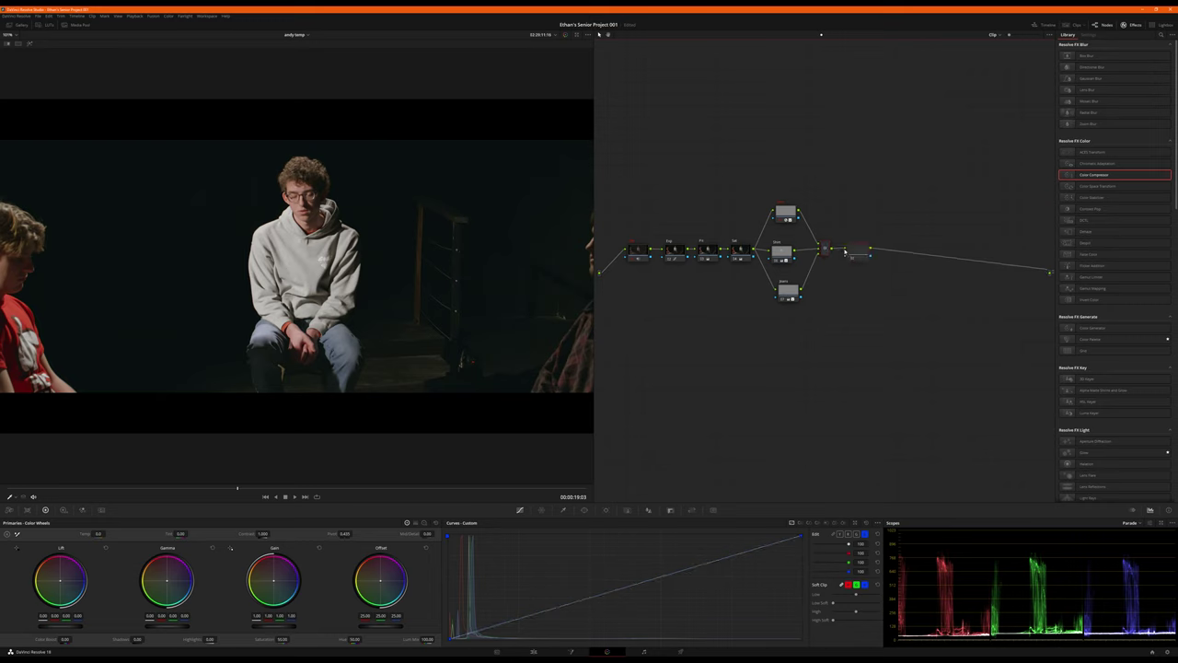
right_click(770, 335)
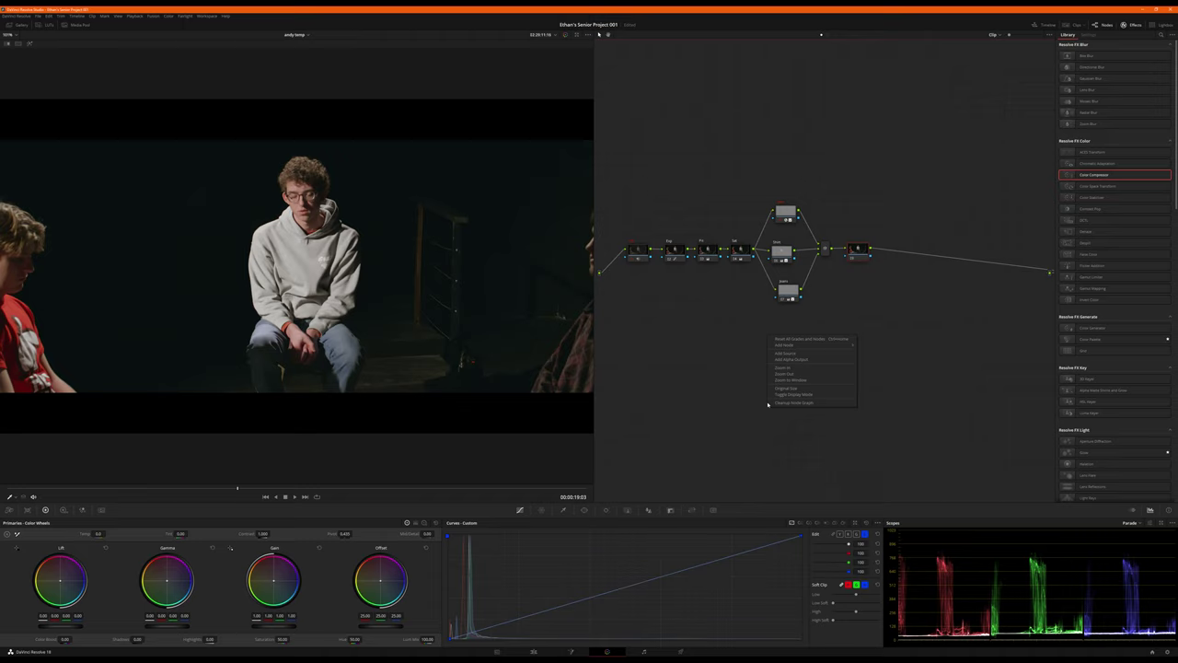
left_click(1123, 26)
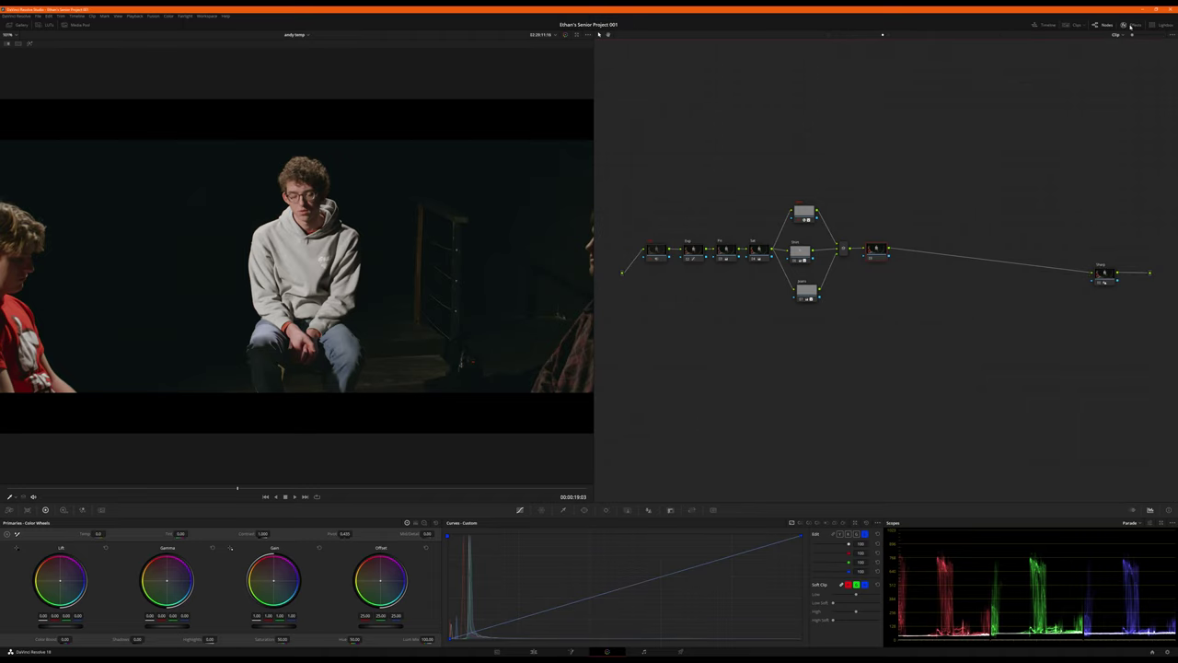
right_click(876, 258)
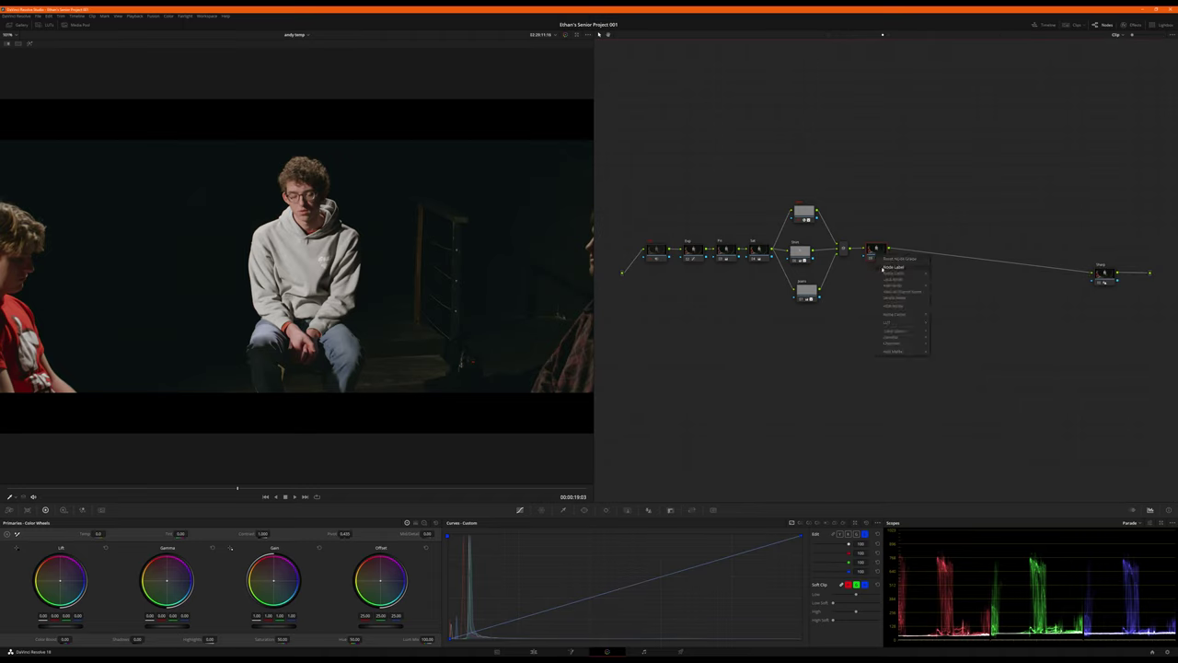
left_click(881, 268)
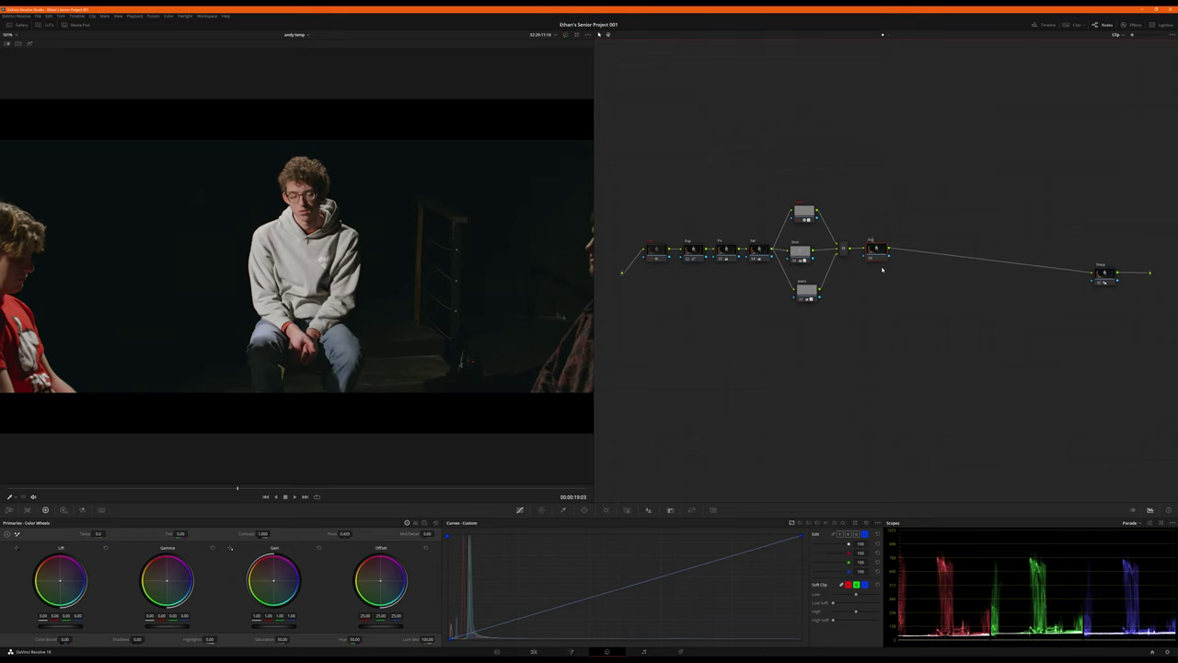
- Balance the shadows in the new serial node by adjusting the low end of the green and blue custom curves
left_click(856, 535)
left_click_drag(482, 631, 482, 632)
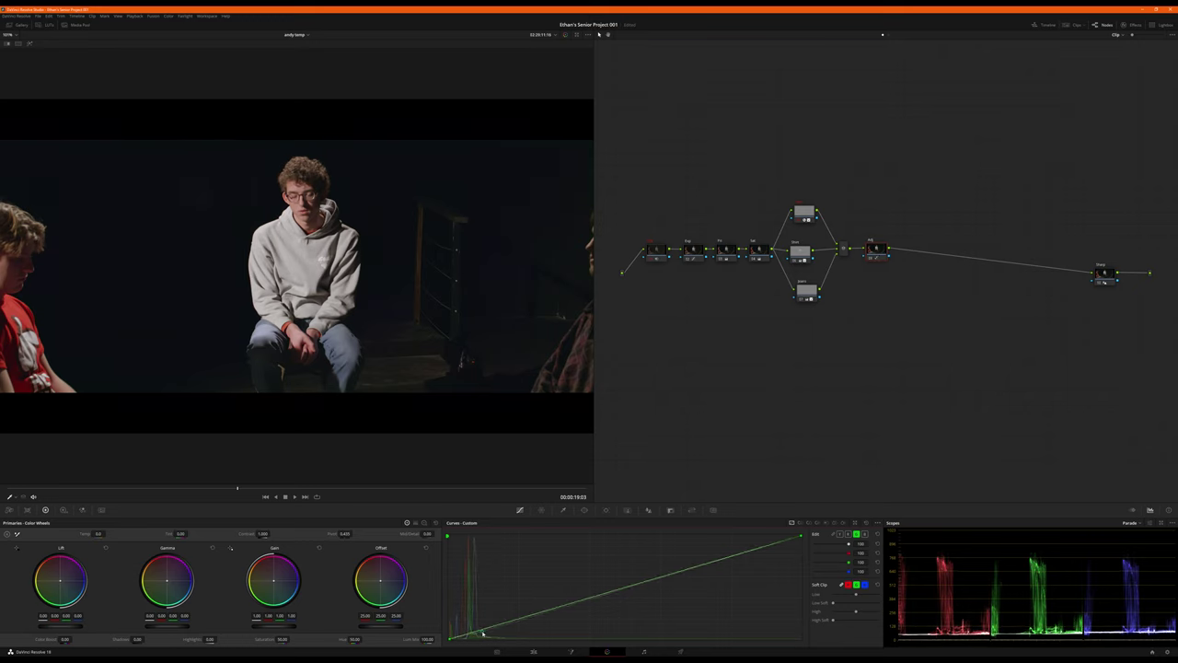
left_click(482, 634)
left_click(865, 534)
left_click_drag(480, 631, 479, 634)
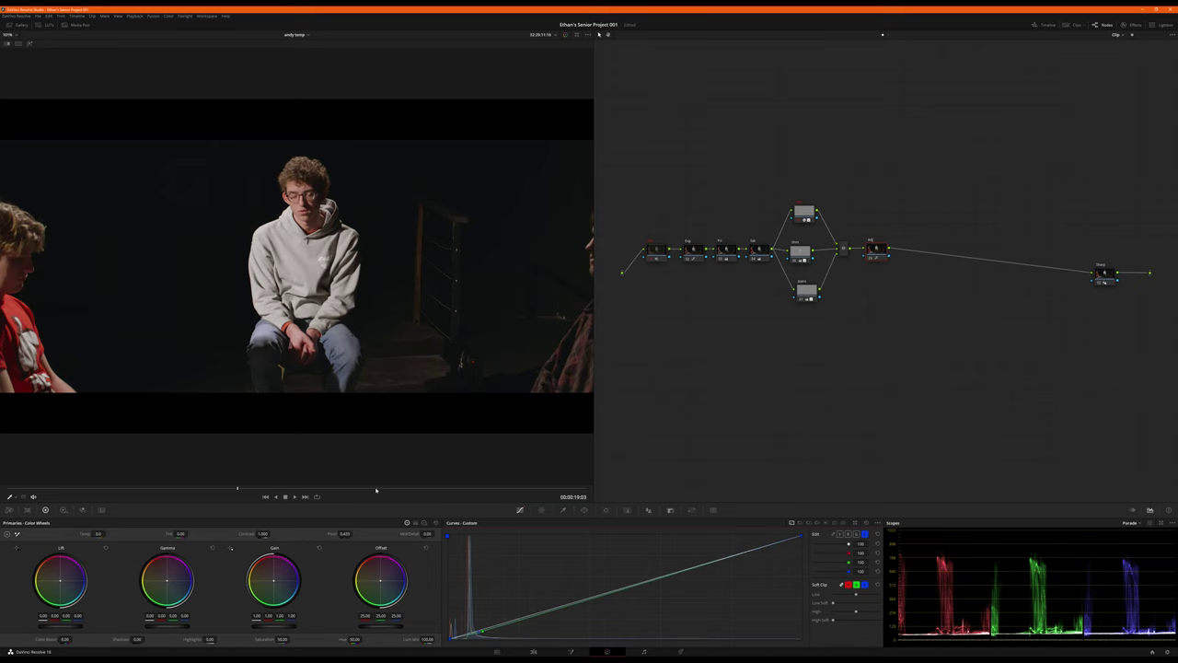
- Move to the man's close-up and adjust the luma threshold of the first node's noise reduction
left_click_drag(379, 489, 32, 495)
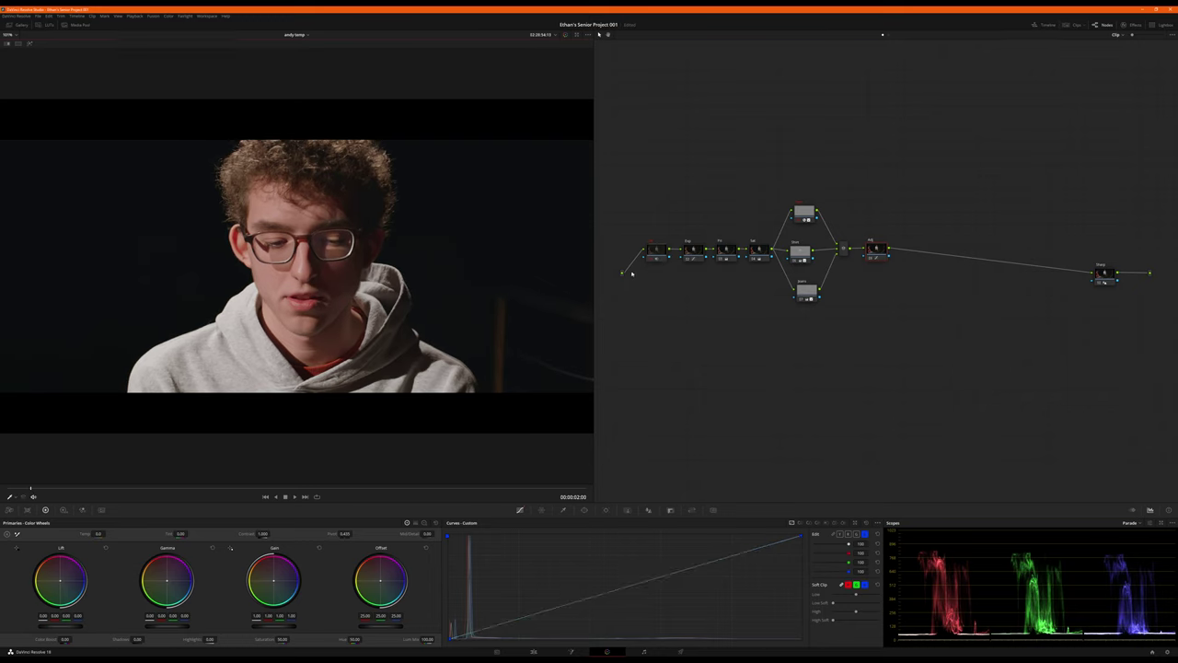
left_click(101, 510)
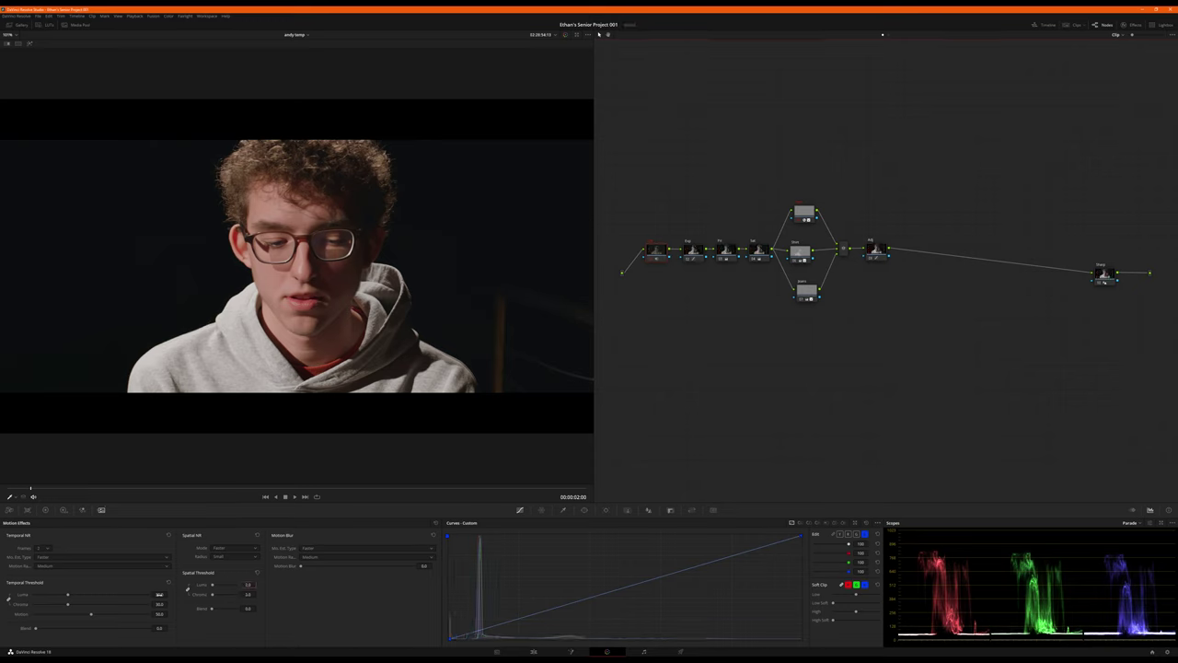
double_click(159, 595)
type("2")
key("Return")
left_click(46, 510)
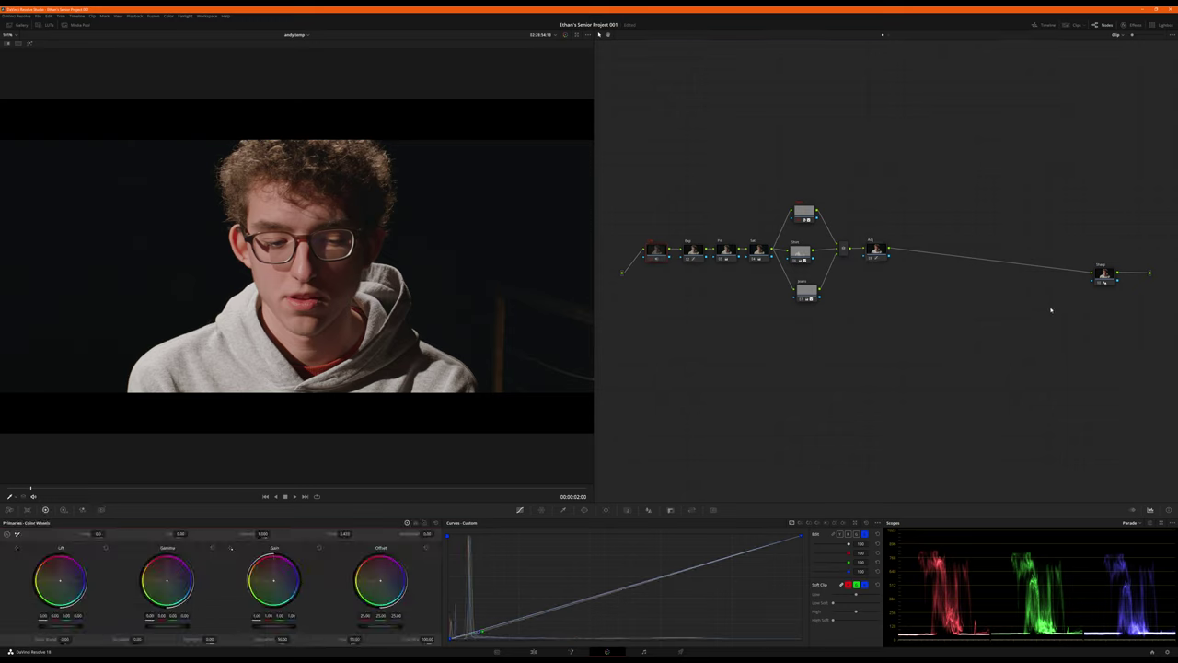
- Add a labelled serial node after the shadow-balance node, reposition it, and move the playhead to the wide shot of the seated group
key("alt+s")
mouse_move(909, 249)
left_mouse_down()
mouse_move(941, 254)
mouse_move(923, 246)
left_mouse_up()
right_click(932, 250)
left_click(944, 262)
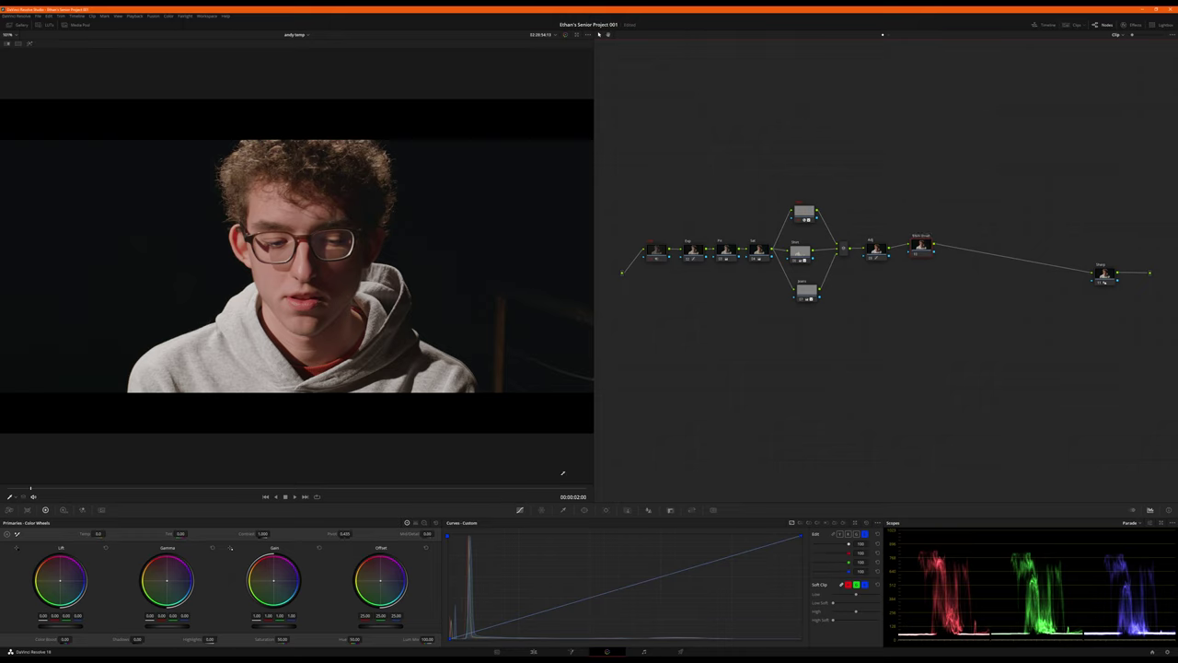
left_click_drag(552, 489, 560, 488)
left_click_drag(928, 246, 936, 256)
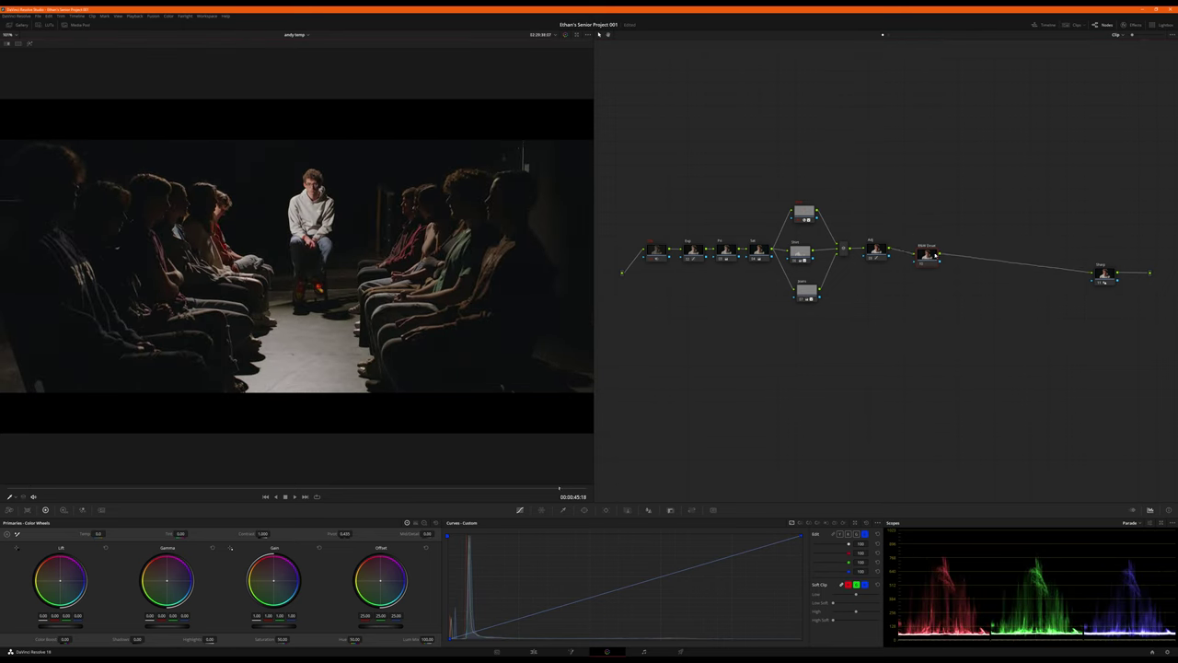
- Roll off saturation at the shadow and highlight ends of the newest node's Lum vs Sat curve, and realign the last nodes
left_click(834, 524)
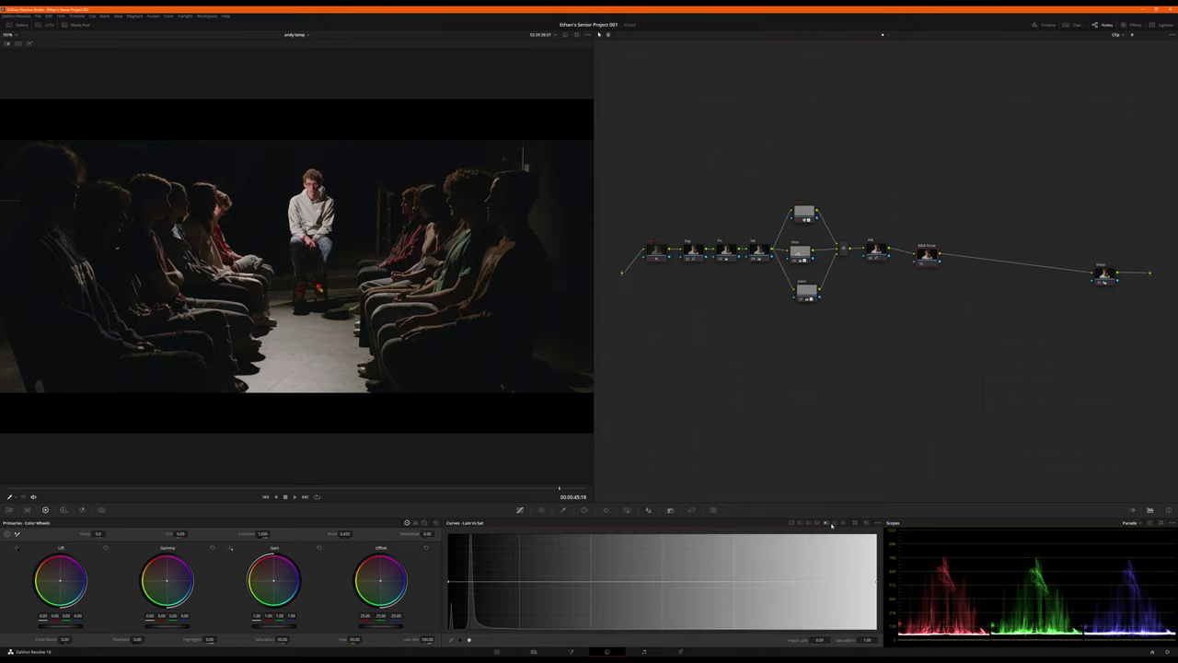
left_click(520, 583)
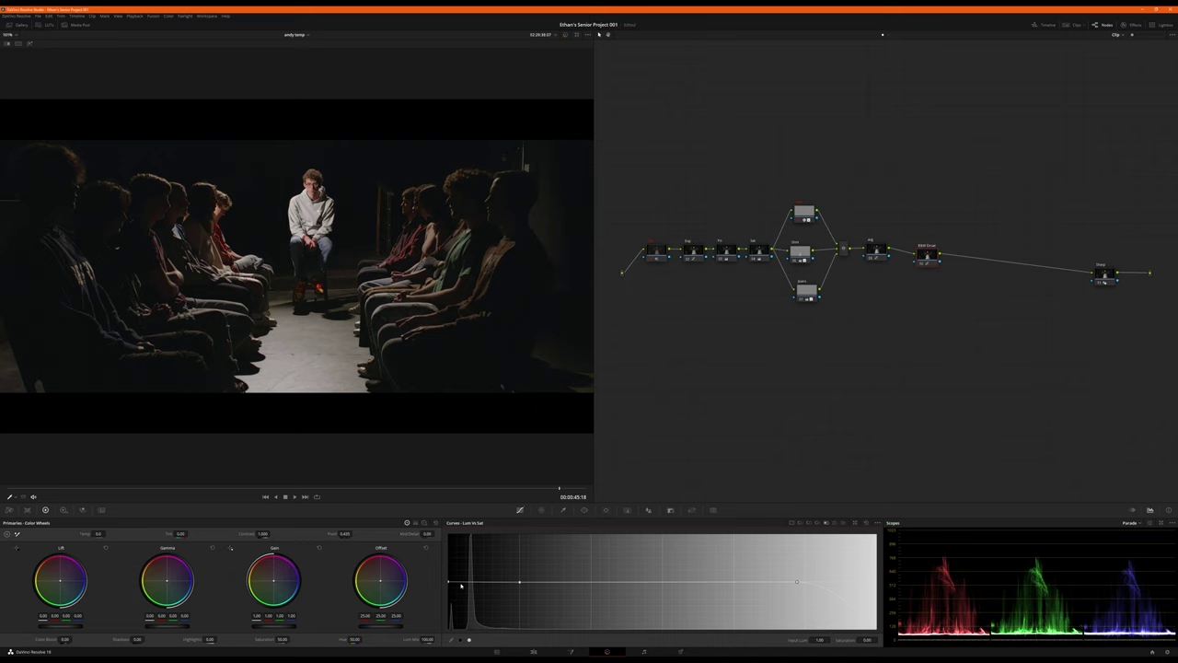
left_click_drag(448, 583, 448, 630)
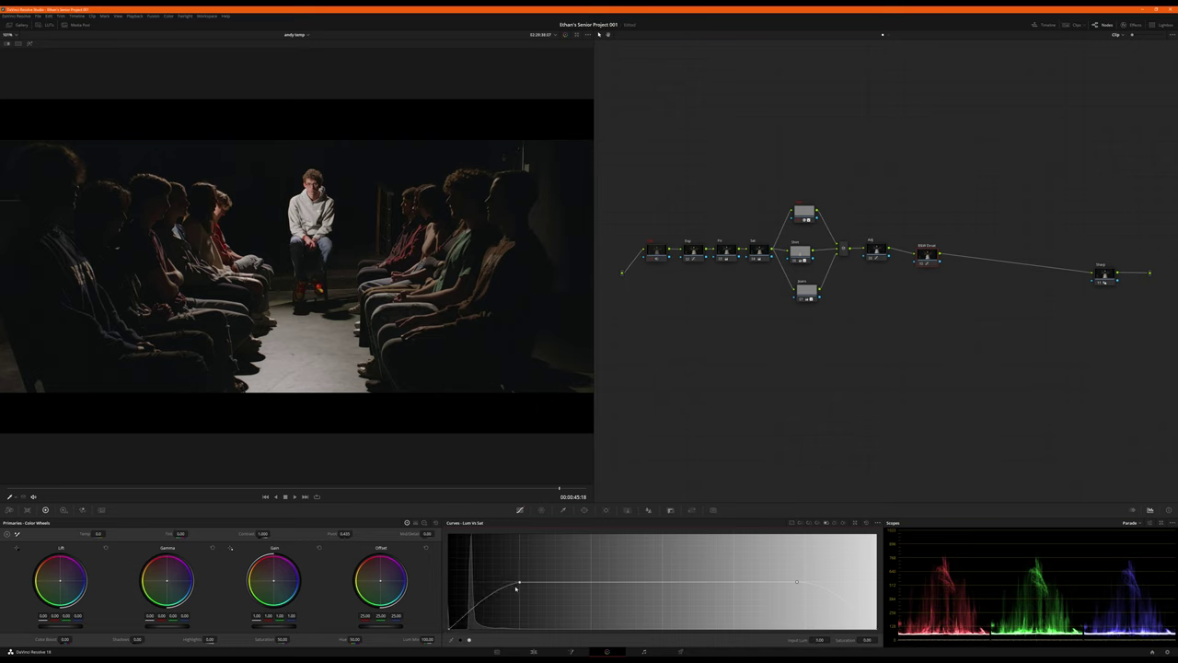
mouse_move(520, 583)
left_mouse_down()
mouse_move(753, 580)
mouse_move(521, 584)
left_mouse_up()
left_click_drag(877, 250, 925, 267)
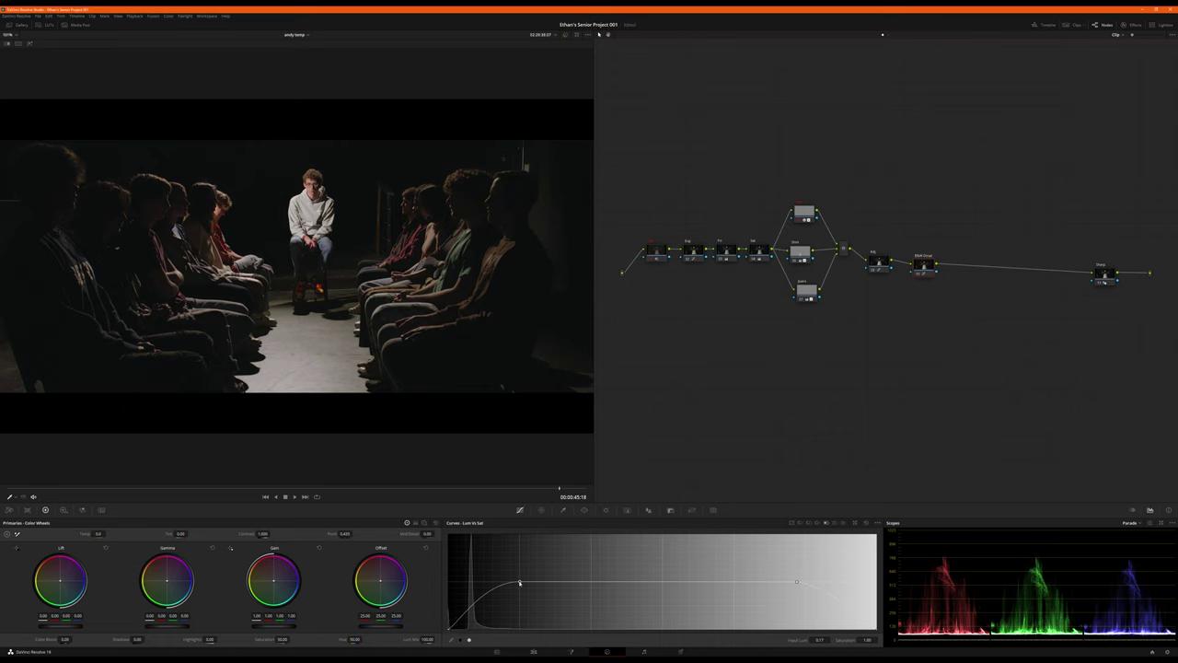
left_click_drag(518, 582, 504, 583)
- Add a serial node labelled Curves, pull in the black point of its custom curve slightly, and line it up with the row
left_click(791, 522)
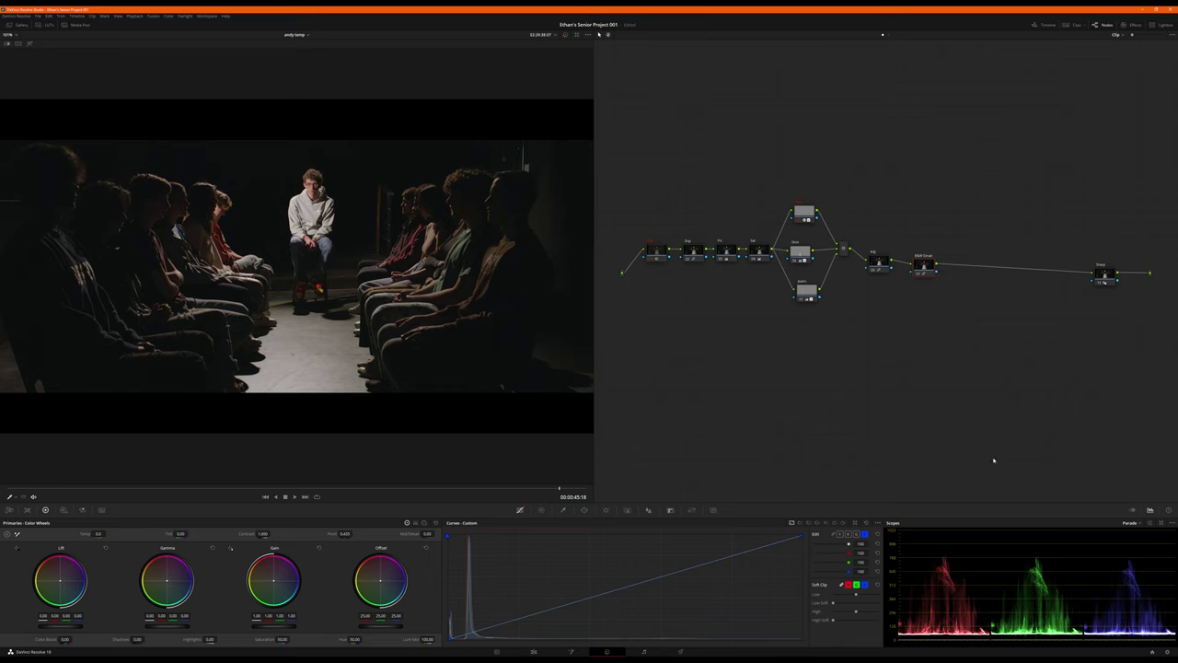
key("alt+s")
right_click(962, 273)
left_click(965, 285)
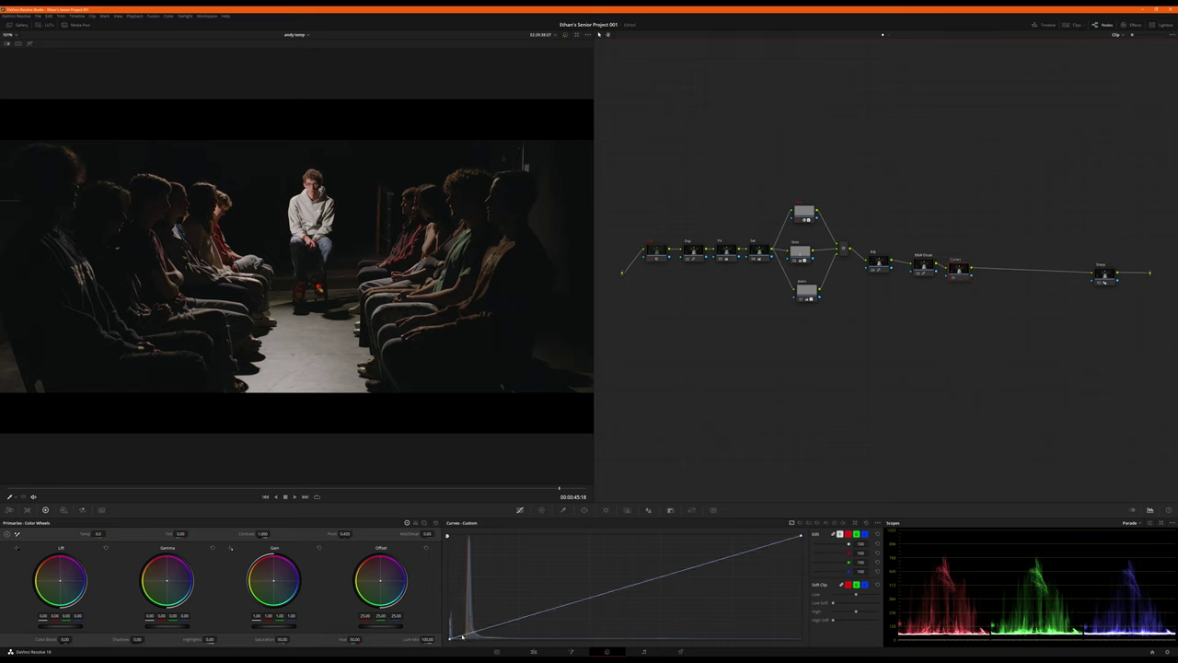
left_click_drag(450, 638, 453, 644)
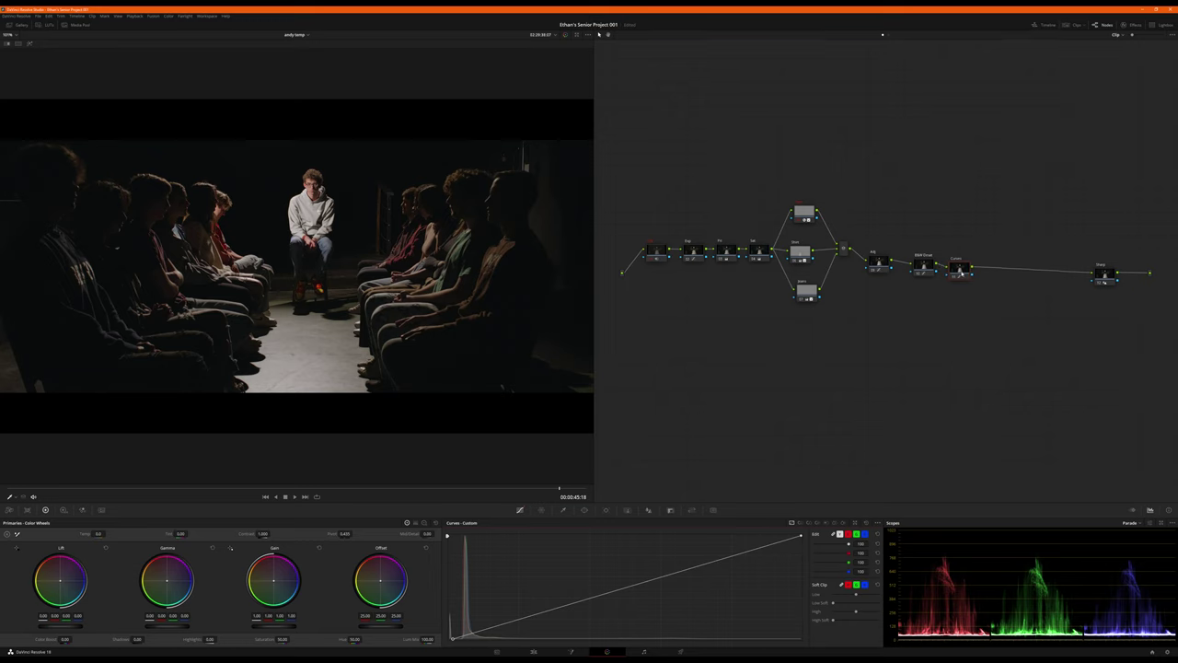
left_click_drag(960, 272, 962, 267)
- Add a midtone control point to the red custom curve of the shadow-balance node
left_click(923, 266)
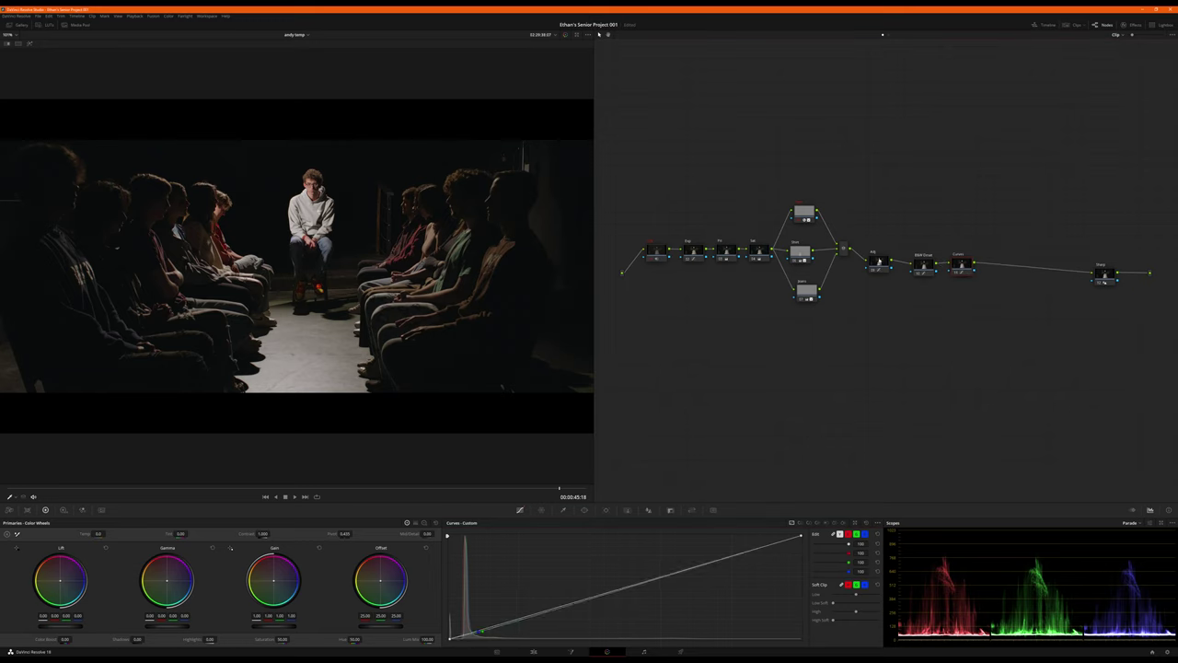
left_click(848, 533)
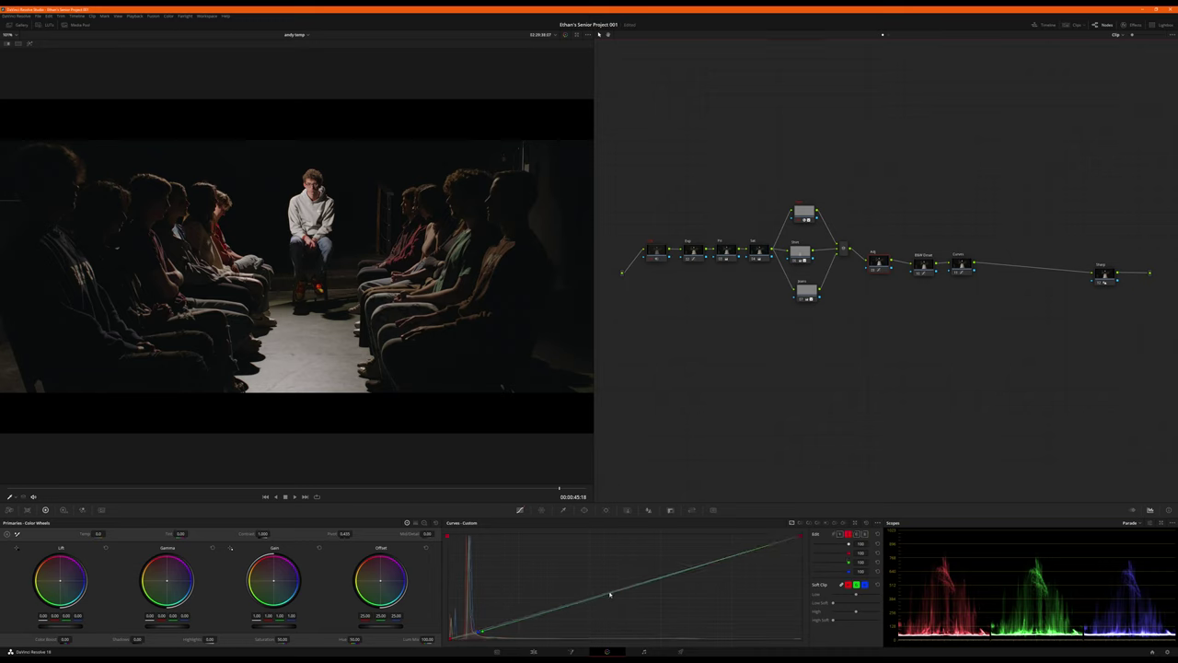
left_click(609, 594)
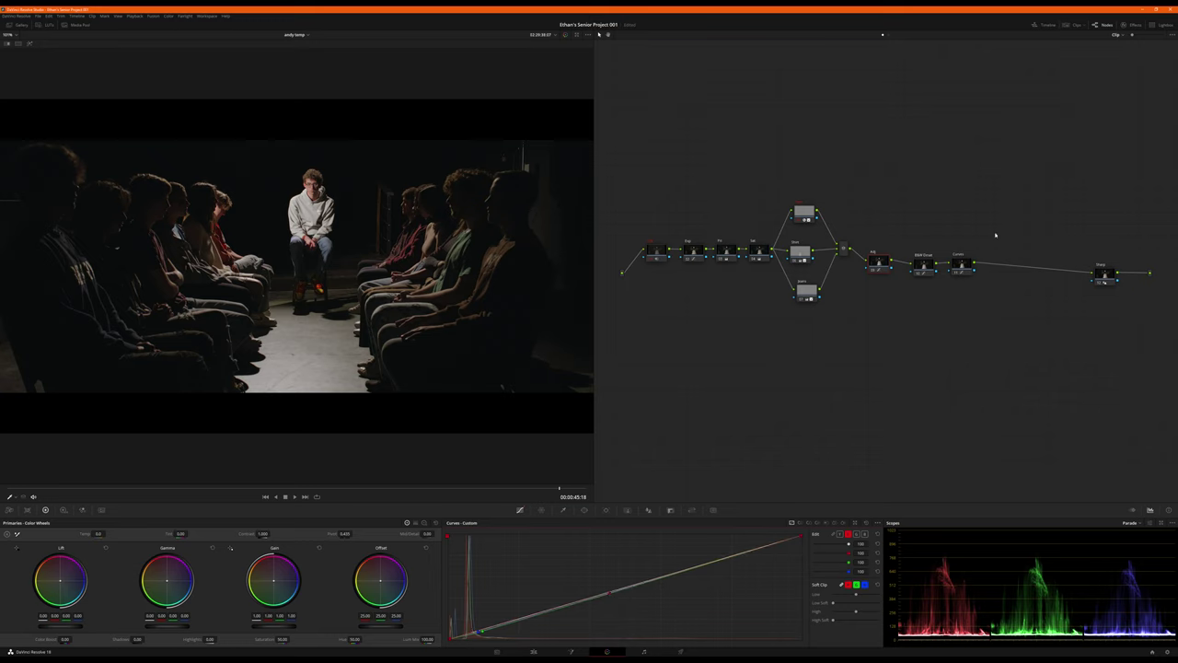
- Add a serial node labelled Vig after the Curves node and move it toward the sharpening node
key("alt+s")
right_click(1008, 270)
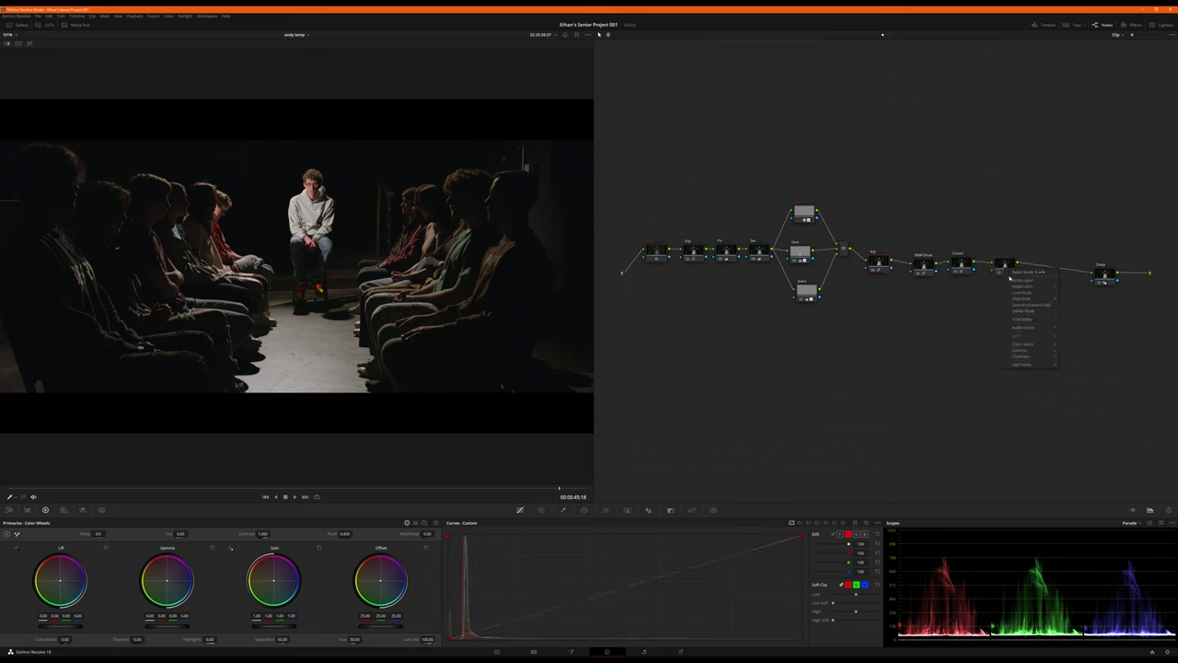
left_click(1013, 280)
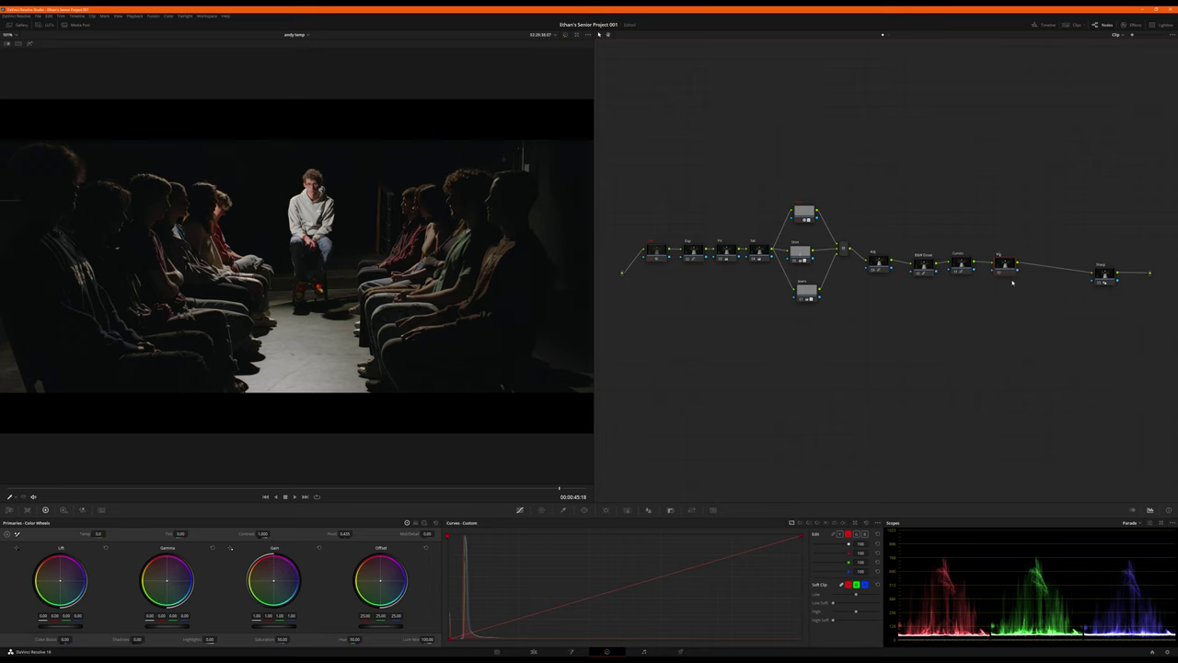
left_click_drag(1014, 268, 1049, 274)
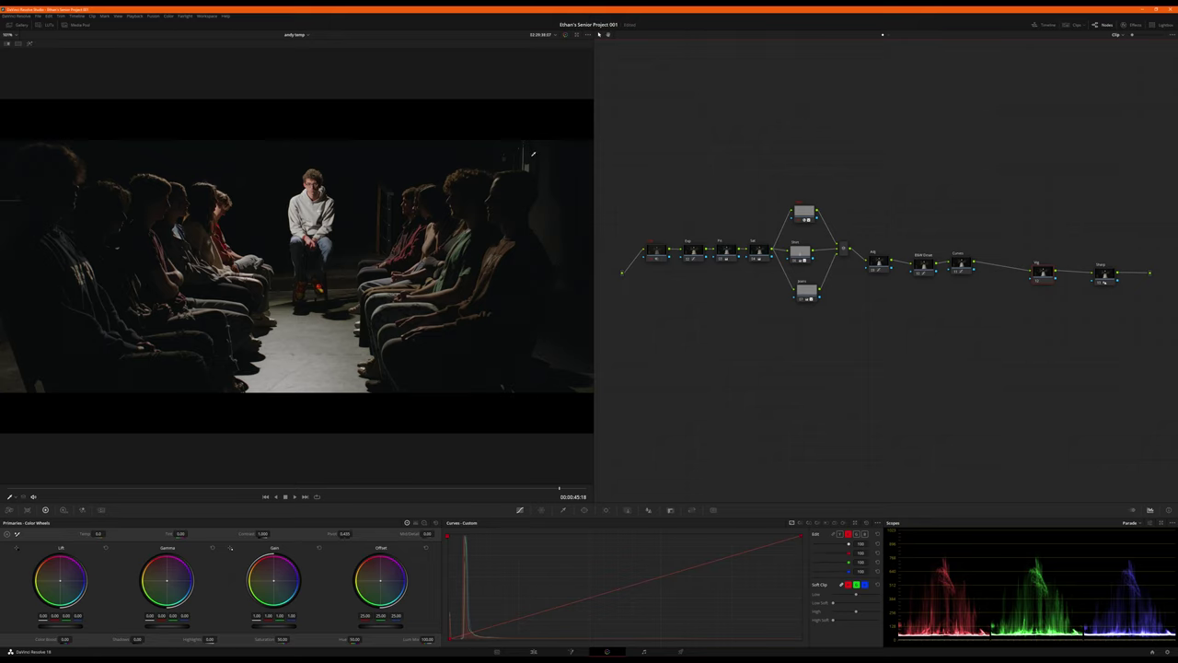
- Find the Vignette effect, apply it to the Vig node and set its operating mode to Advanced
left_click(1132, 26)
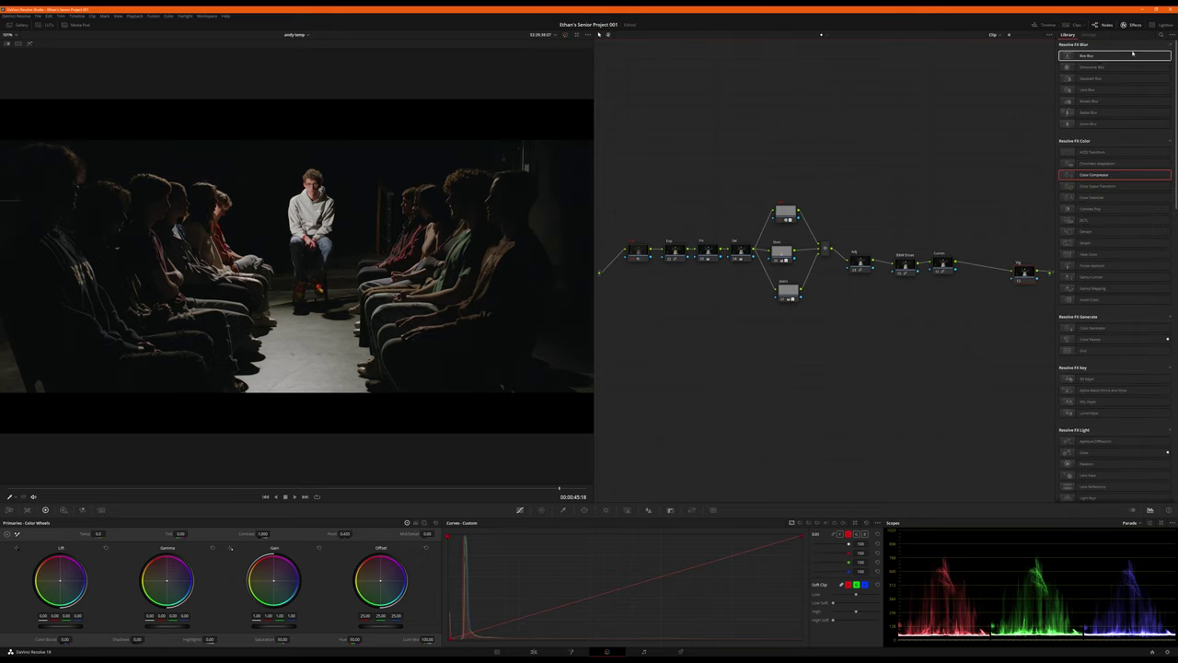
left_click(1162, 34)
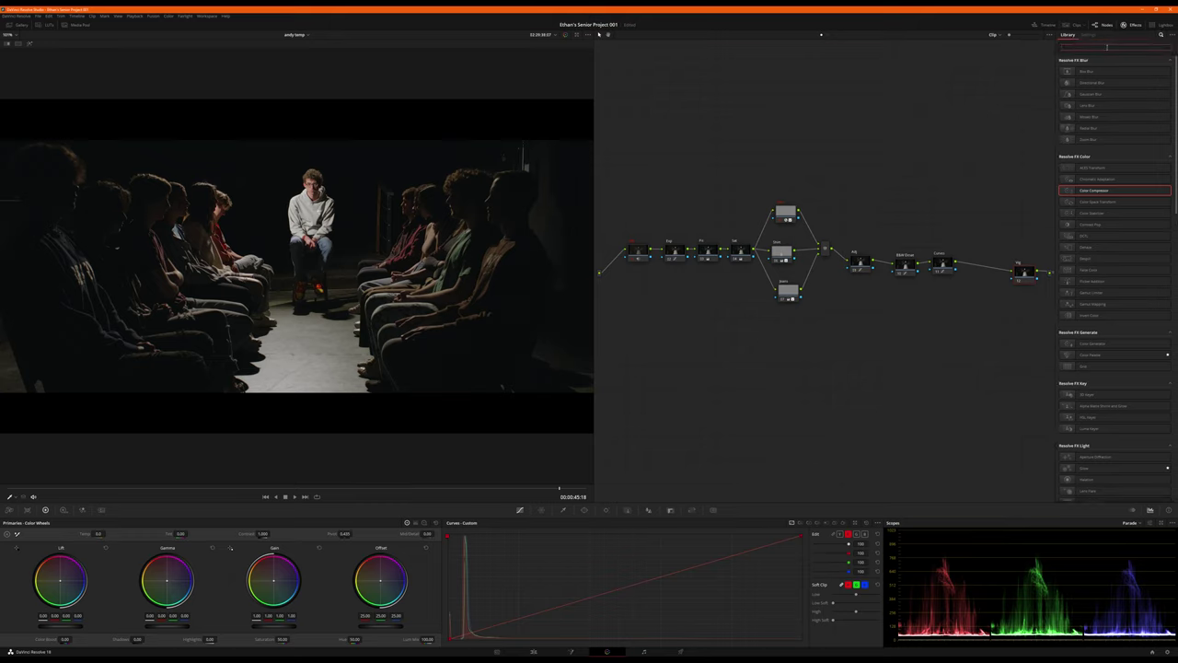
type("vign")
left_click_drag(1086, 71, 1024, 274)
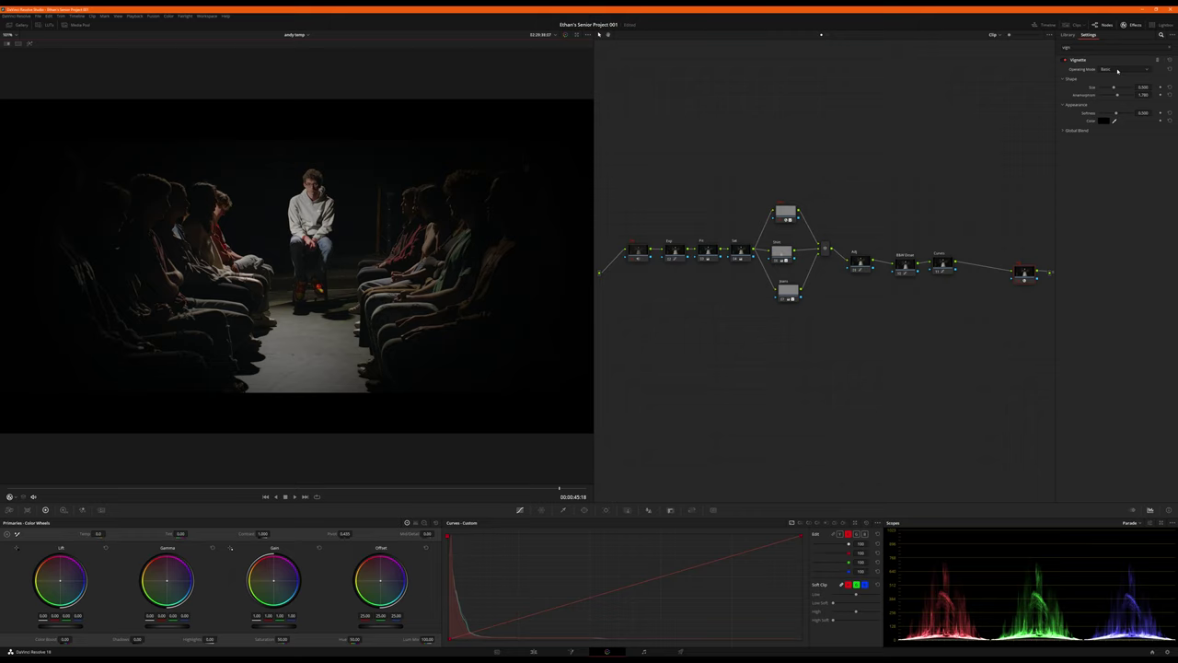
left_click(1118, 71)
left_click(1115, 84)
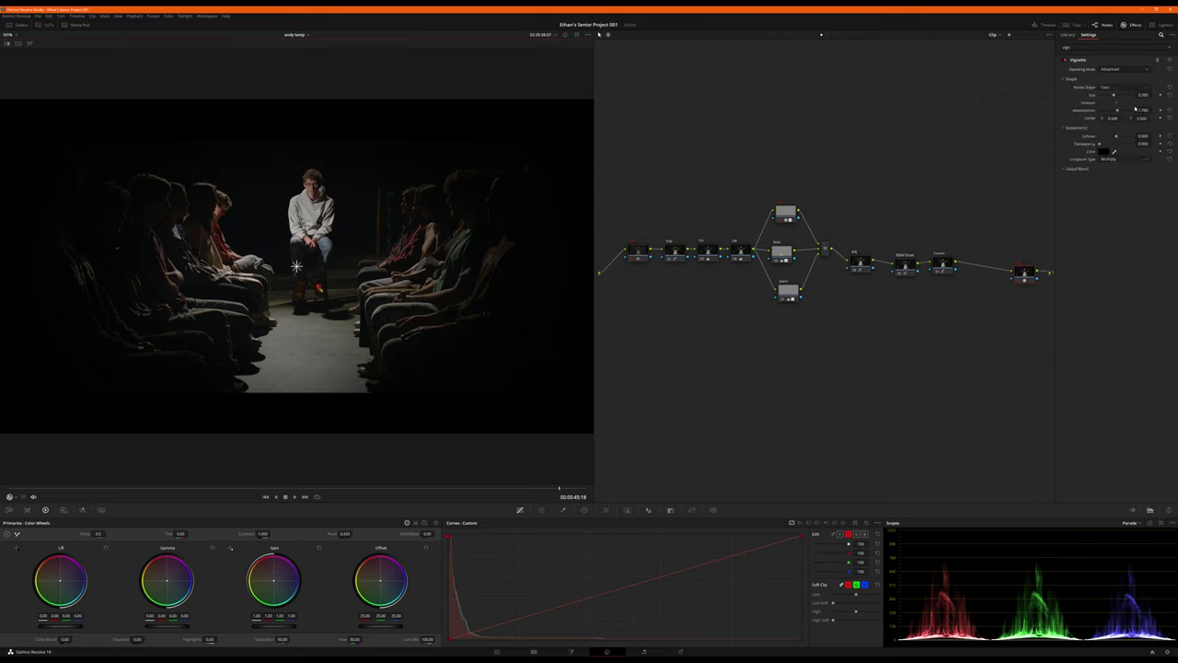
- Set the vignette's softness to 0, reduce its anamorphism to about 1.2 and enlarge its size, checking a later frame of the wide shot
left_click_drag(1115, 135, 1036, 136)
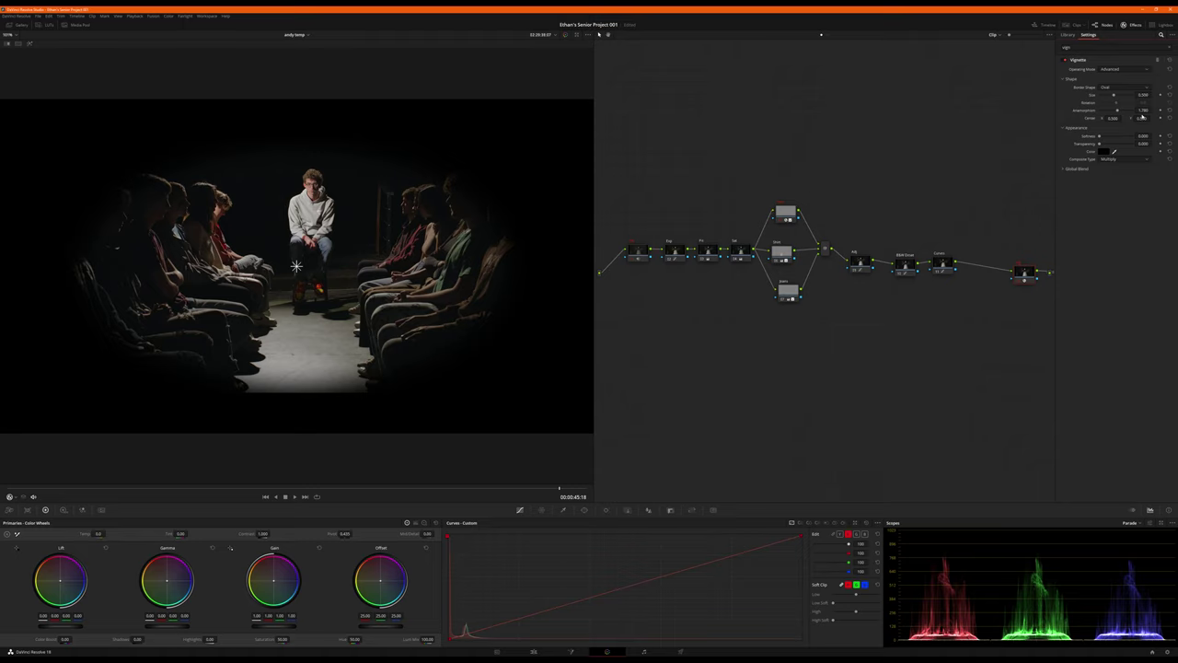
left_click(1143, 110)
mouse_move(1142, 109)
left_mouse_down()
mouse_move(1118, 109)
mouse_move(1129, 99)
left_mouse_up()
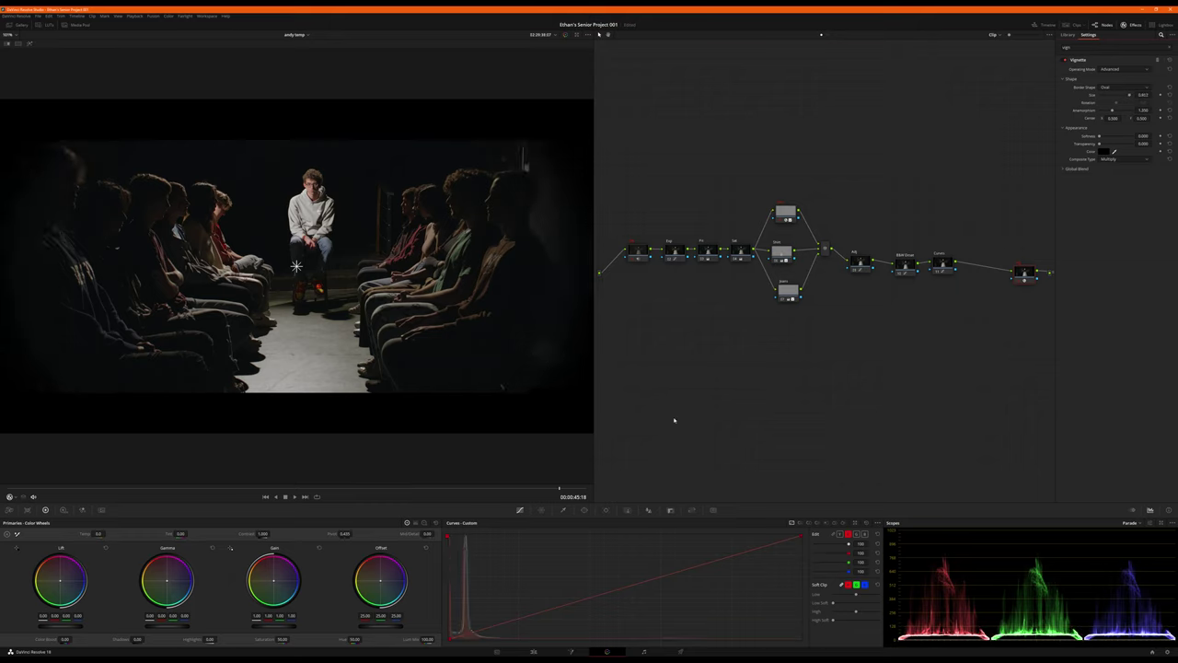
left_click_drag(581, 490, 591, 494)
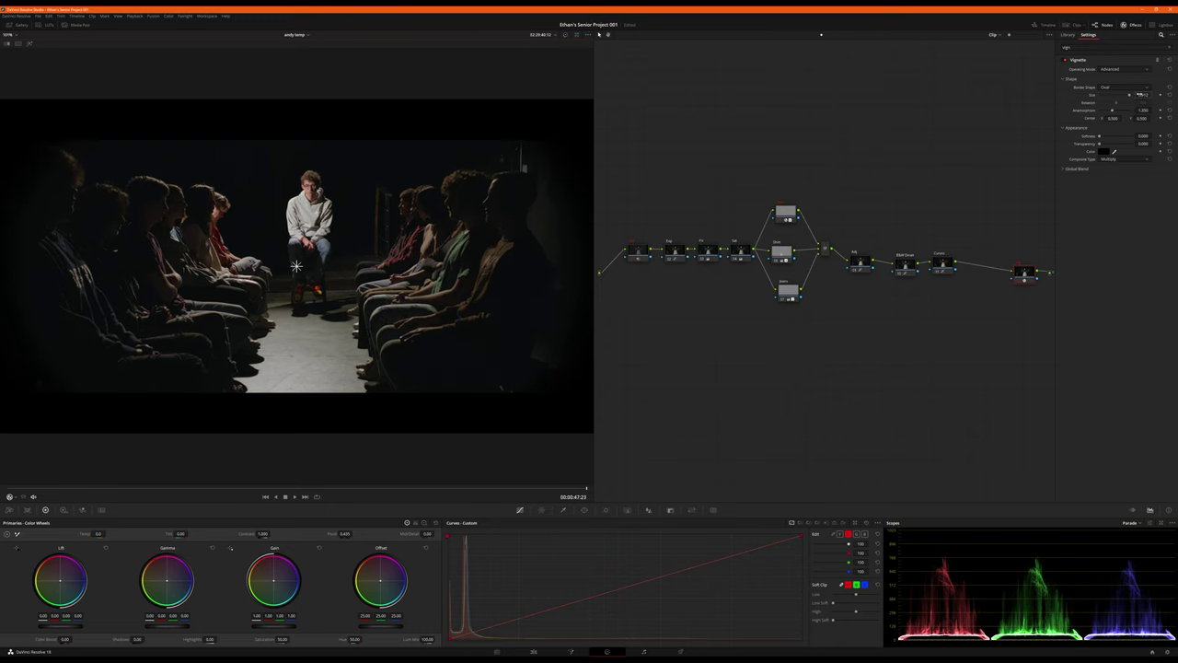
left_click_drag(1138, 95, 1140, 95)
- Soften the vignette's edge by setting its softness to 0.9
left_click_drag(1101, 136, 1143, 142)
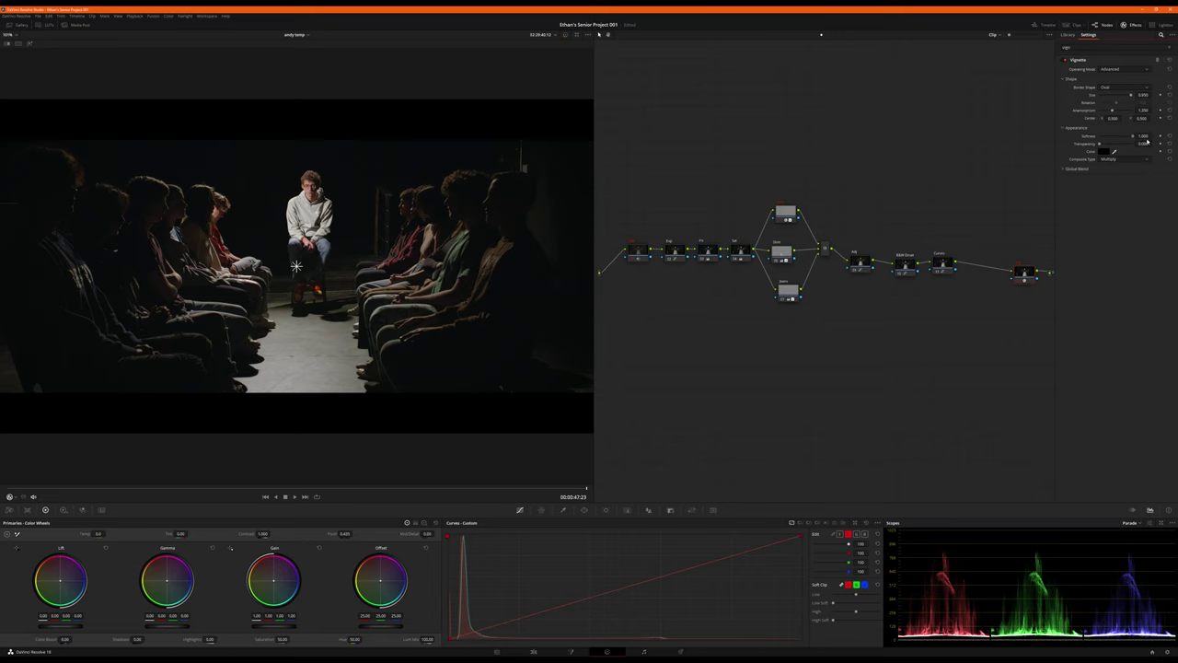
left_click_drag(1146, 133, 1132, 133)
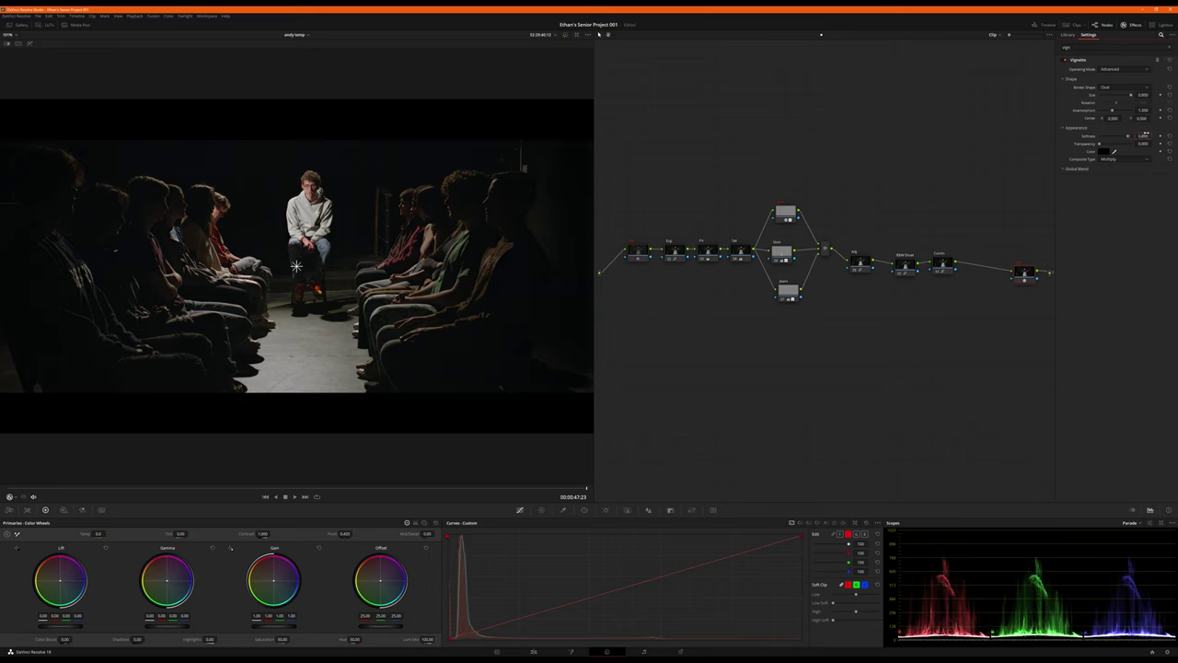
type(".9")
key("Return")
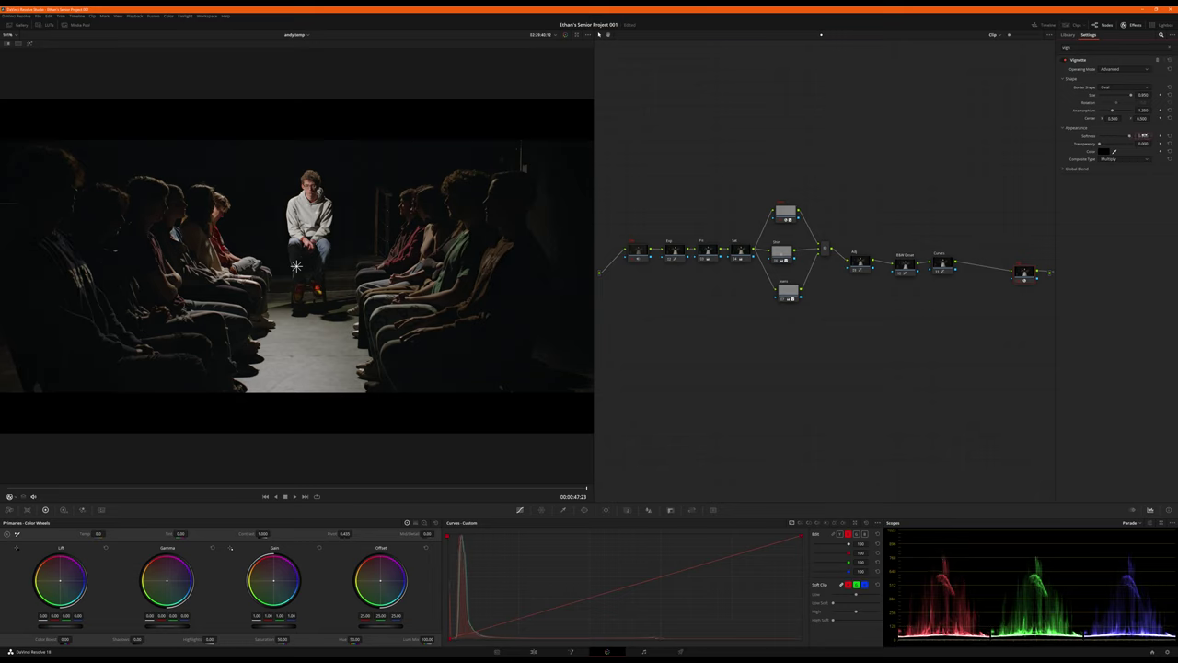
- Lower the vignette's global blend to about 0.75 and shift the vignette node slightly toward the Curves node
left_click(1077, 169)
left_click_drag(1141, 177, 1119, 177)
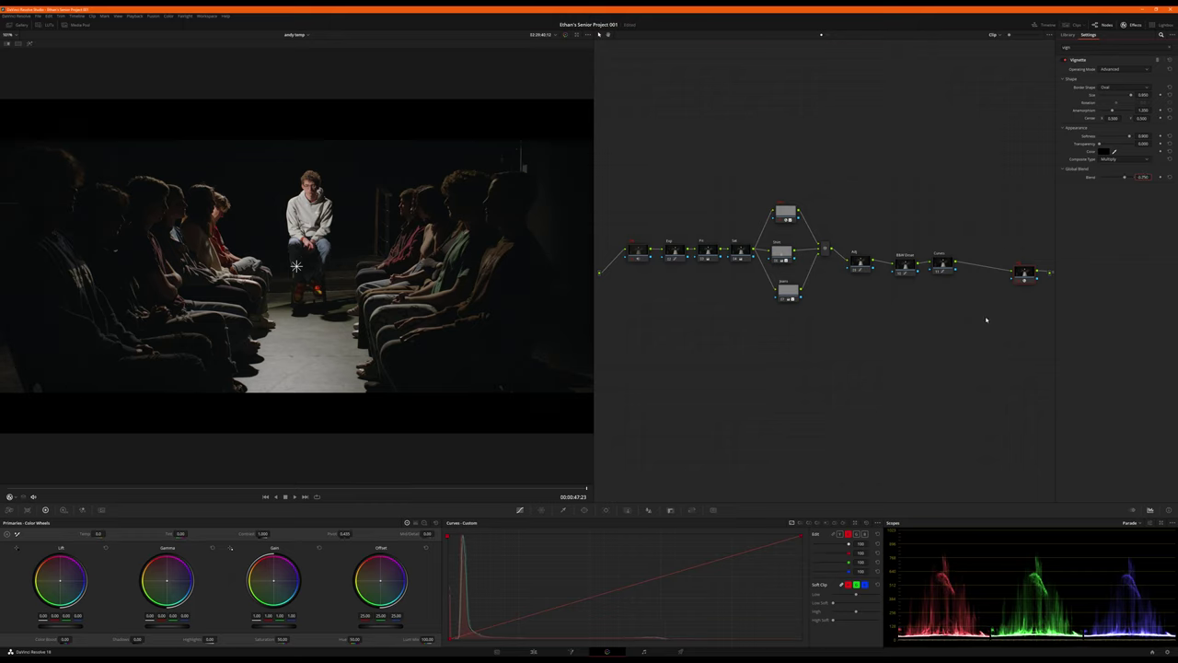
left_click(1130, 25)
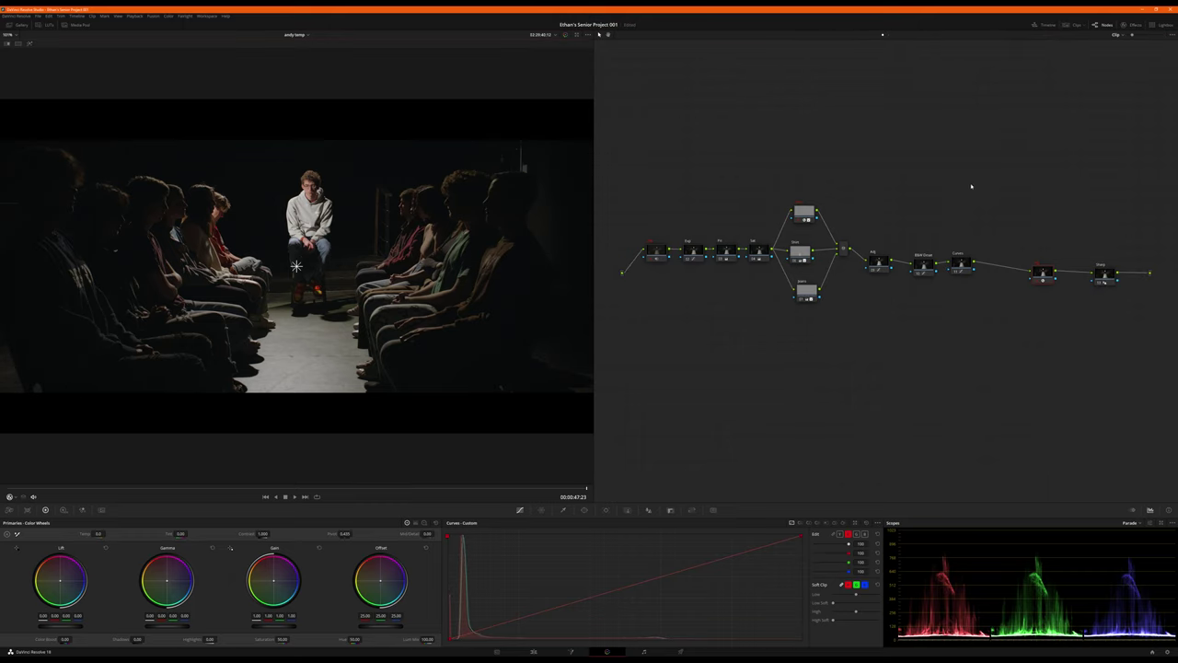
left_click_drag(1043, 273, 1031, 270)
left_click(1133, 25)
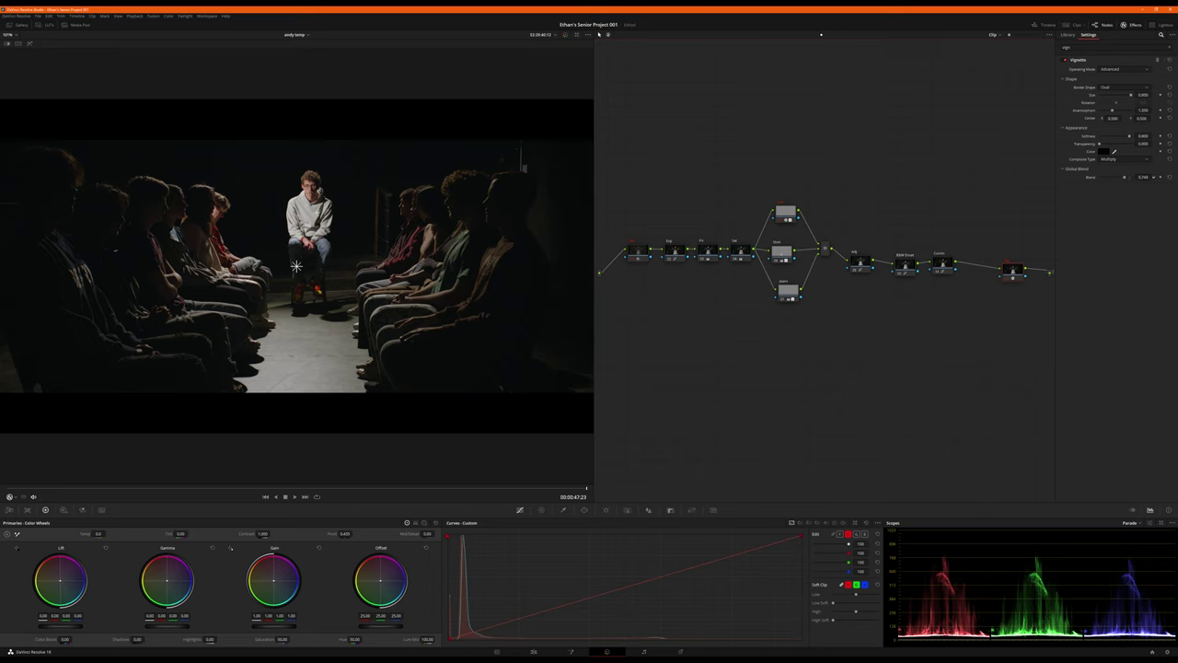
left_click(1139, 173)
left_click(1139, 173)
left_click(1125, 25)
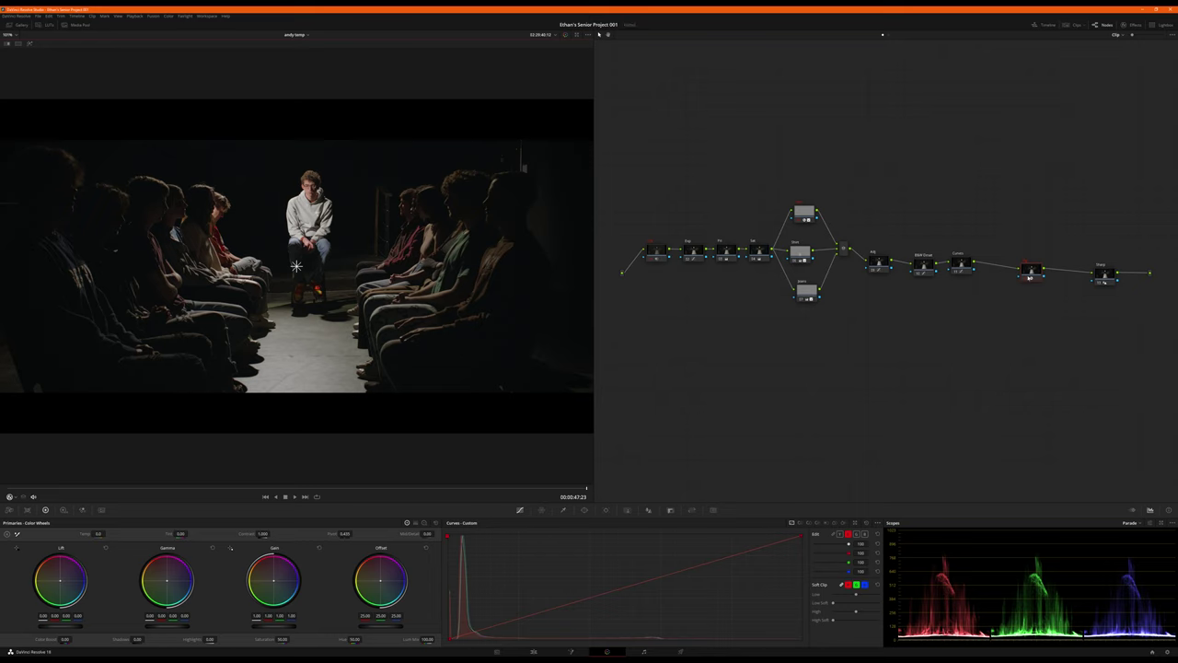
- Insert a serial node labelled LAB between the Curves and vignette nodes, and set its color space to Lab (CIE)
left_click_drag(1029, 276, 1050, 276)
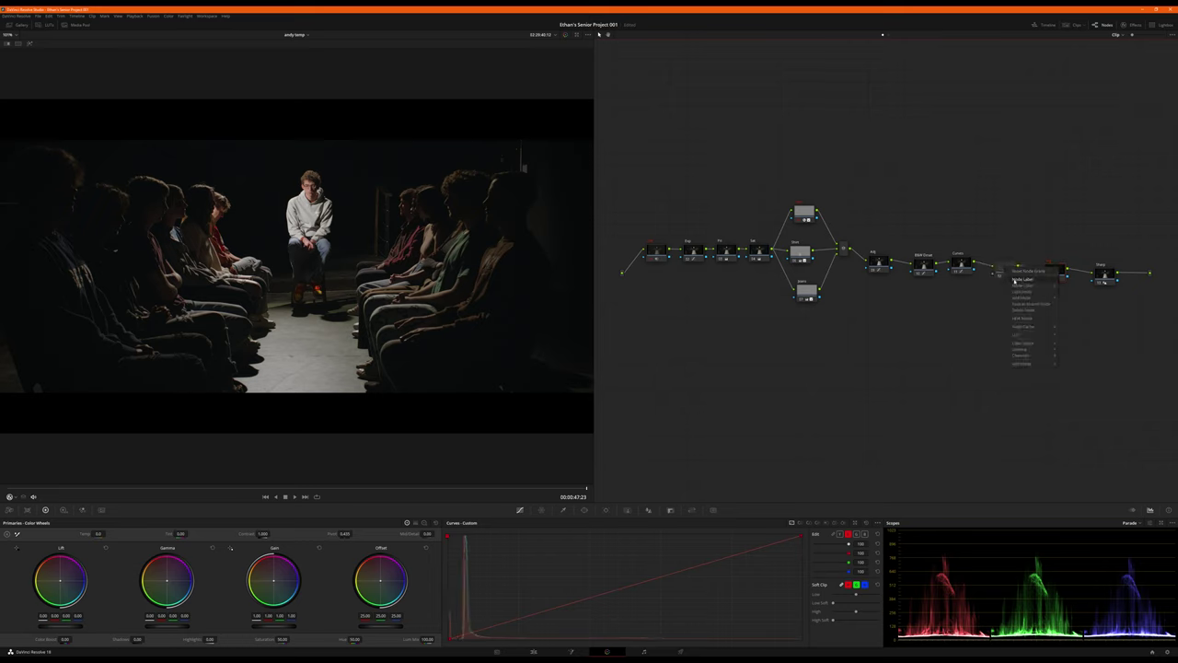
left_click(1014, 279)
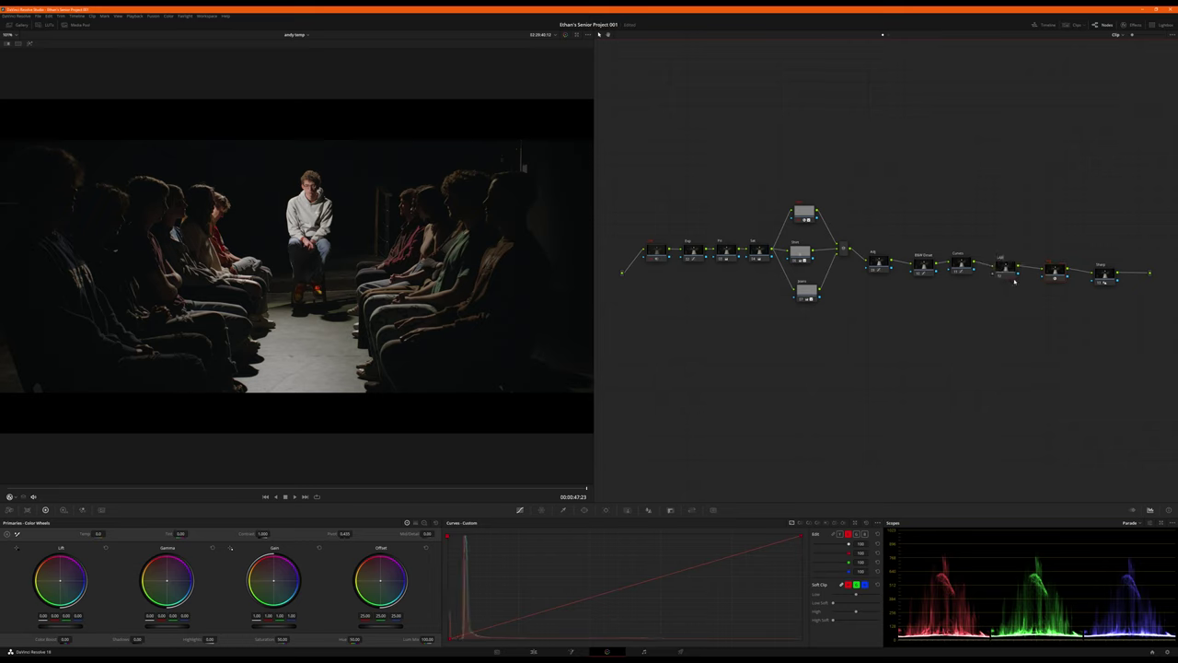
left_click_drag(1015, 281, 1017, 300)
right_click(1017, 300)
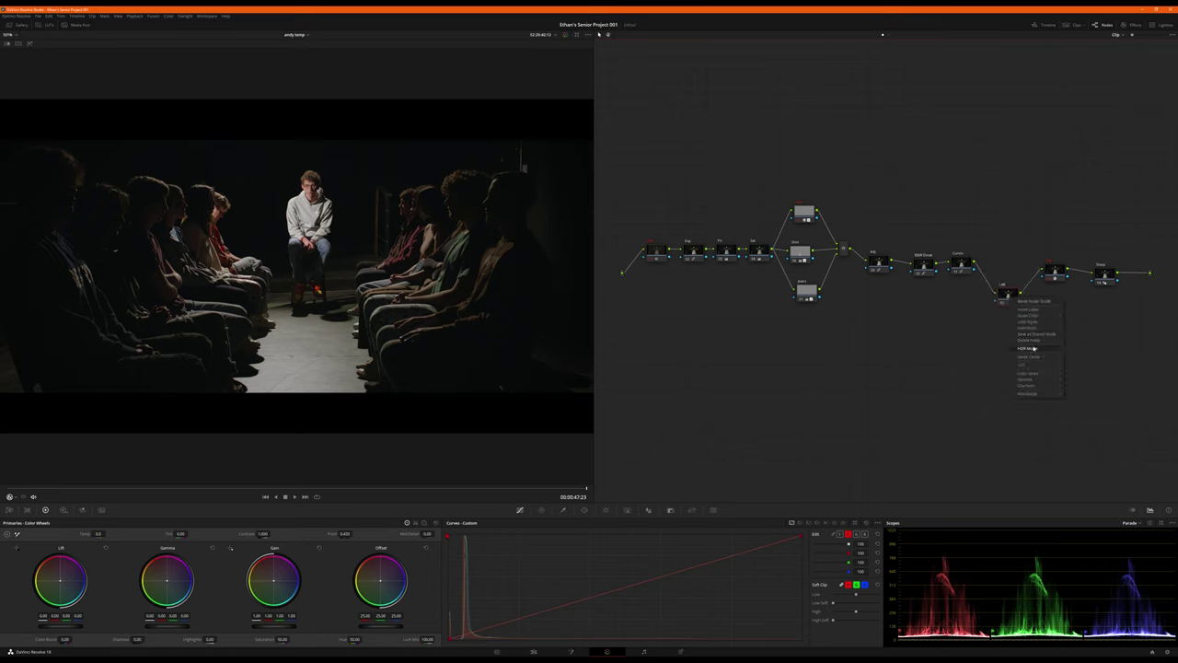
mouse_move(1033, 374)
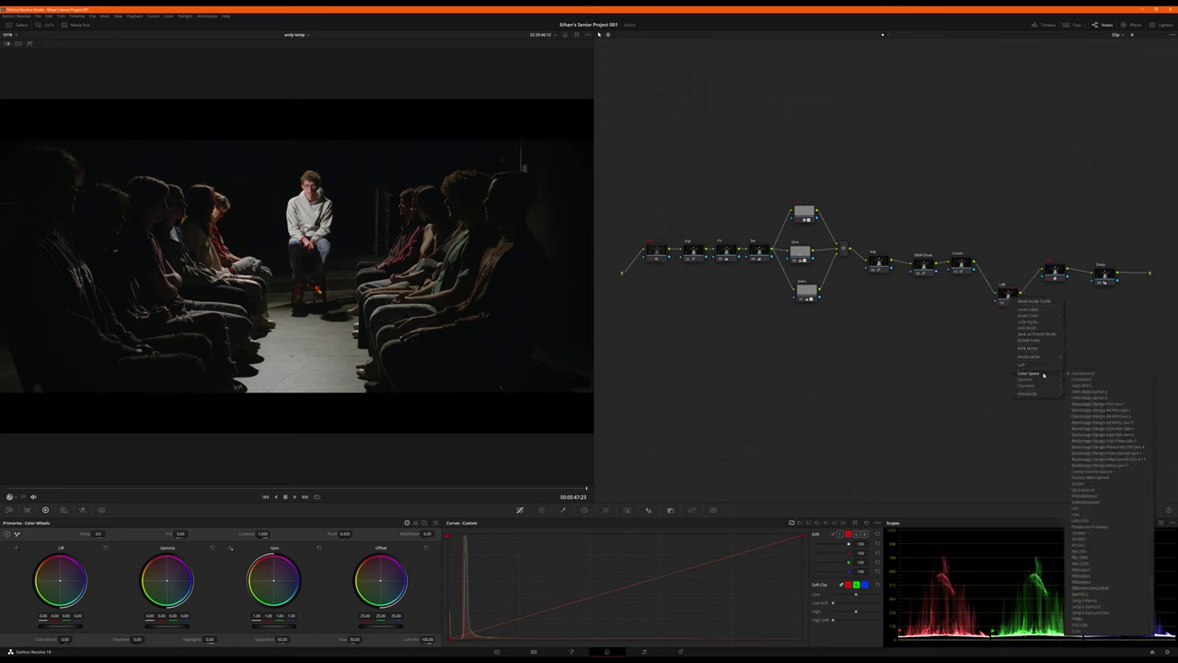
left_click(1085, 522)
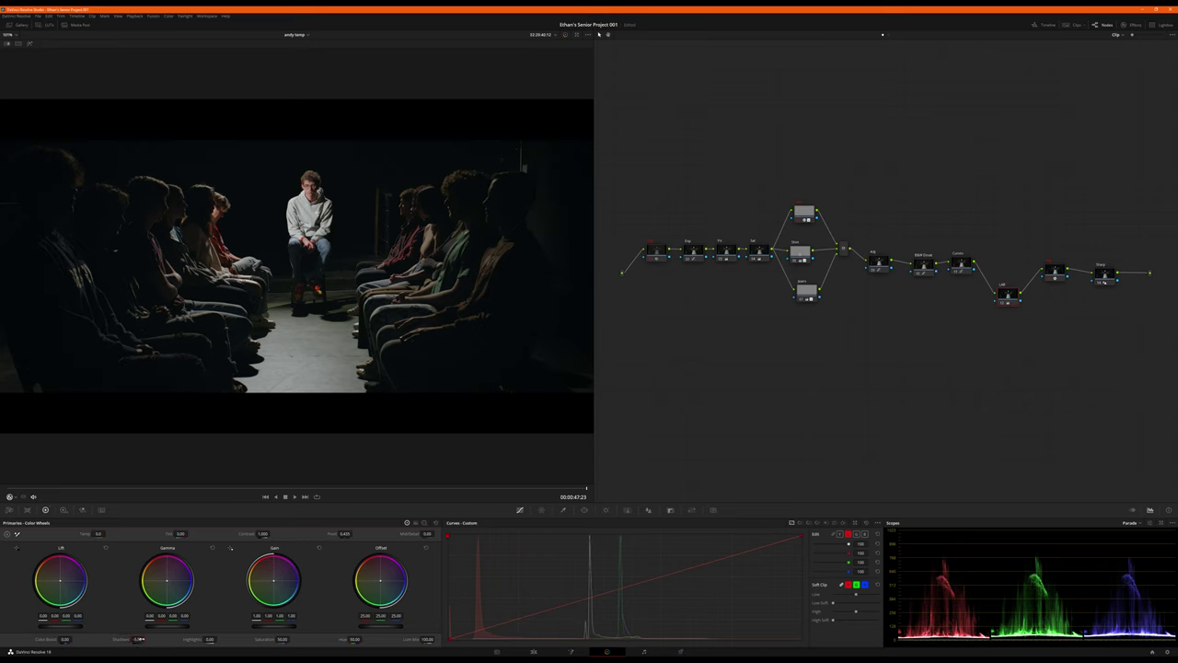
- Reduce the Shadows value in the LAB node
double_click(140, 639)
key("Return")
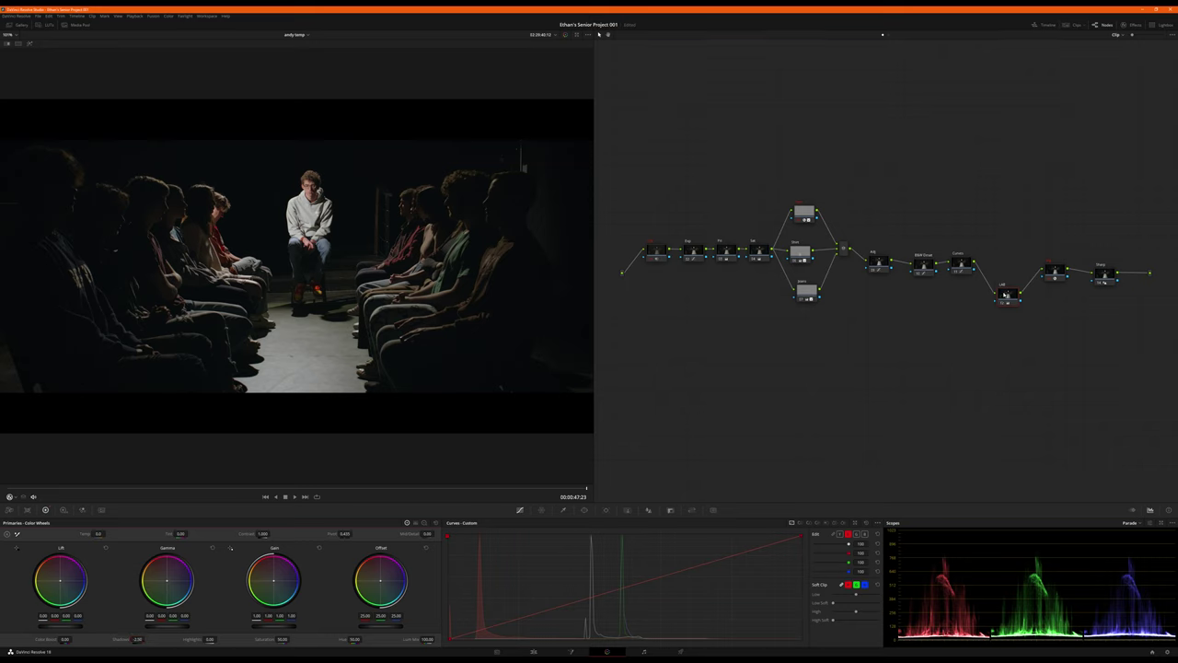
left_click(1005, 294)
- Line up the middle and lower parallel nodes under the upper one, and move the playhead to the man's close-up
left_click_drag(801, 254, 806, 250)
left_click_drag(807, 293, 804, 293)
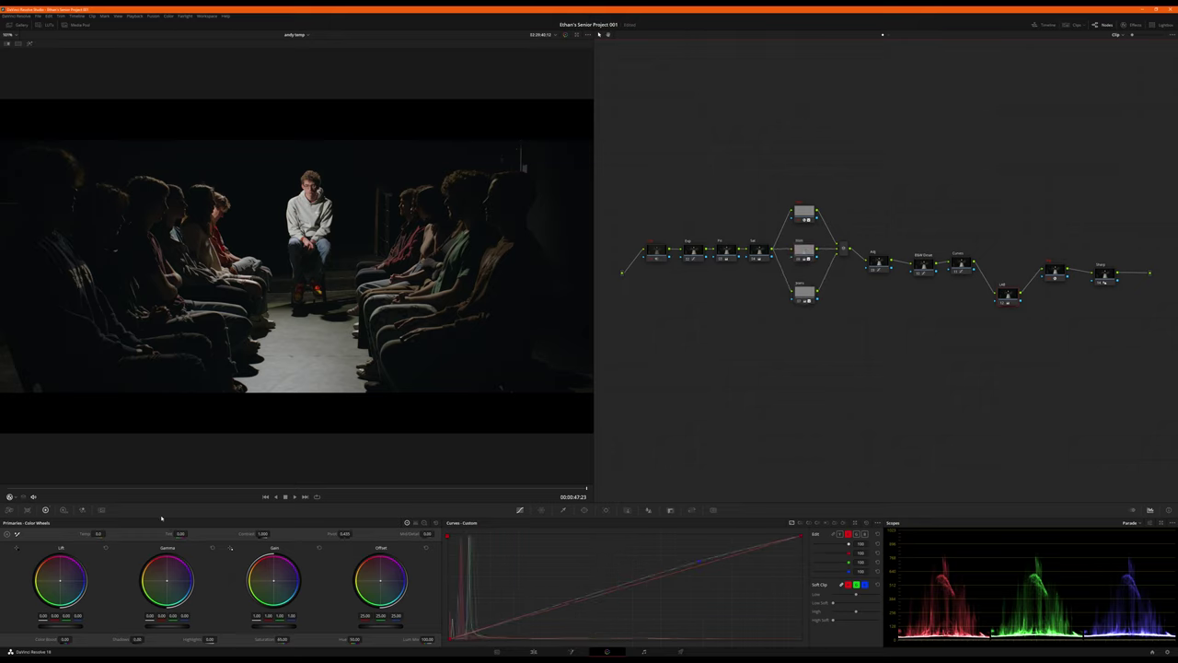
left_click(26, 490)
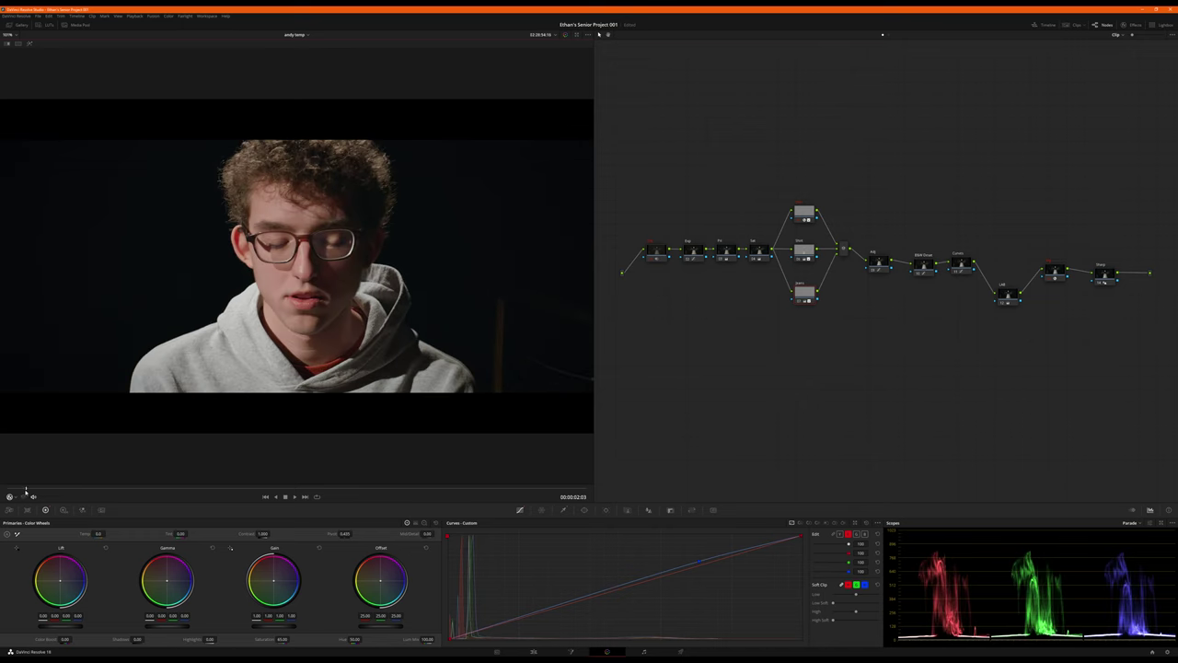
left_click_drag(25, 491, 1, 495)
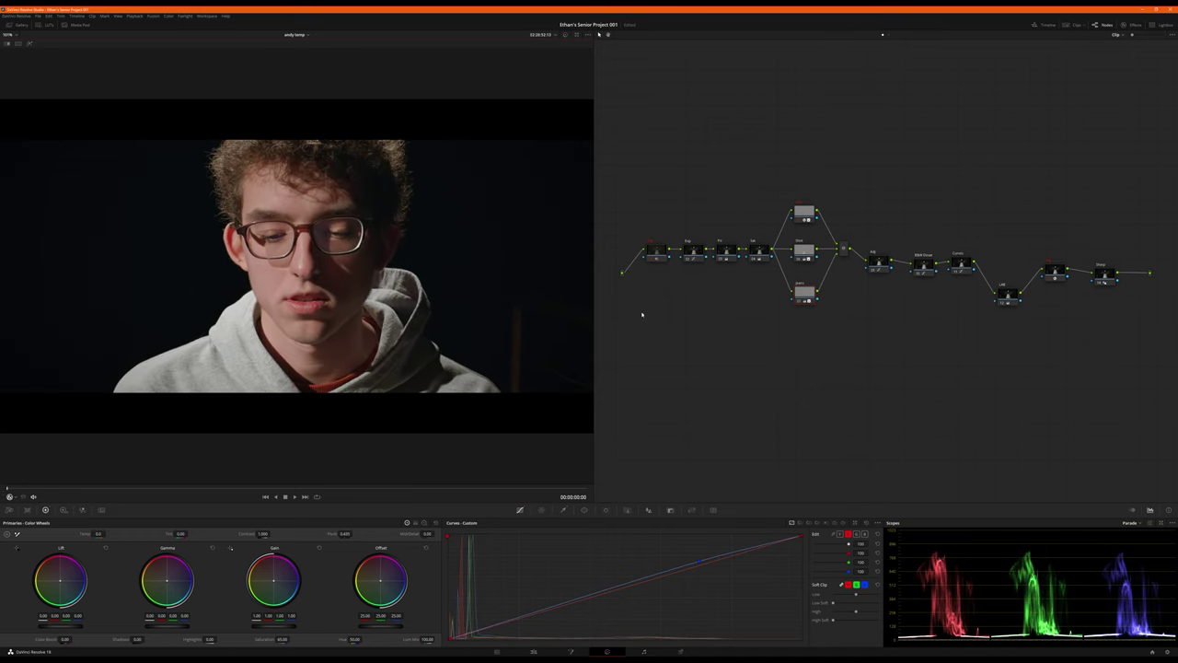
left_click_drag(1105, 278, 1070, 273)
key("alt+s")
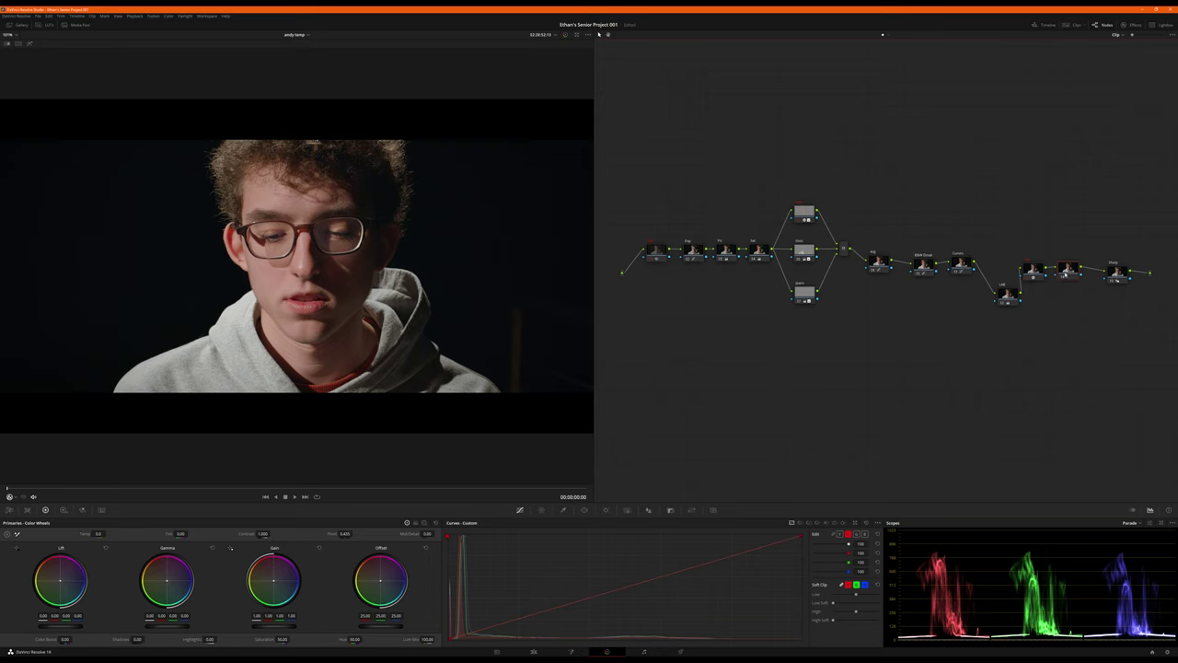
key("Delete")
- Move the first node above the main chain and insert a labelled serial node directly after it
left_click_drag(657, 247, 657, 175)
key("alt+s")
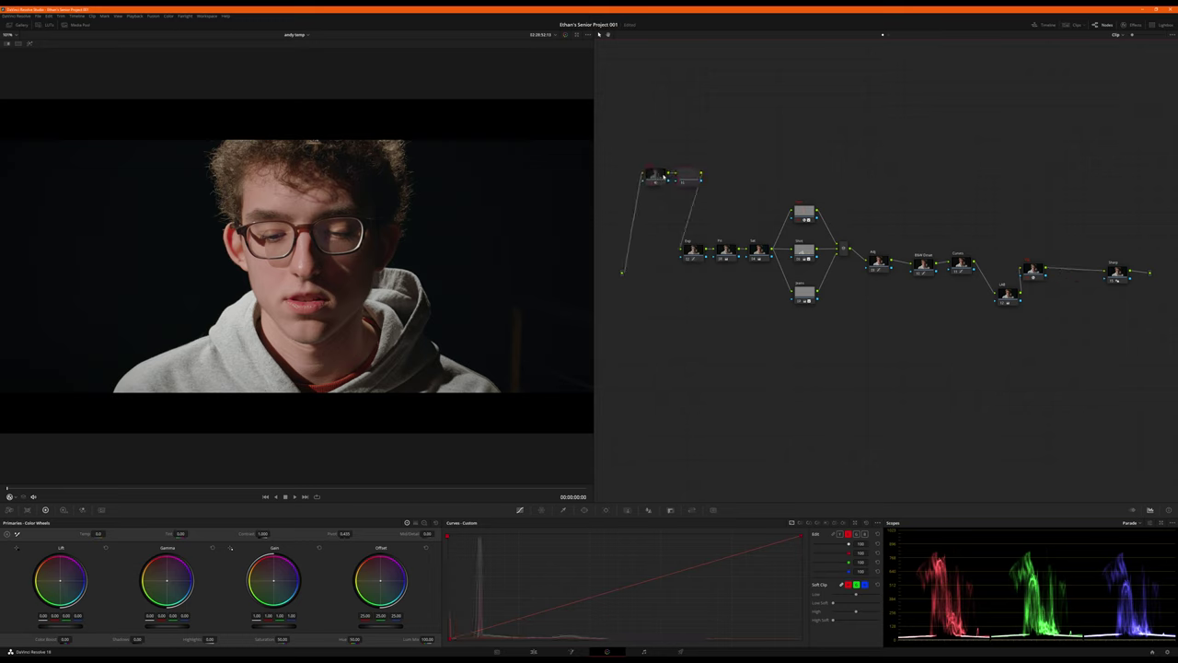
right_click(683, 175)
left_click(692, 188)
- Search the effects library for "film" and apply the Film Grain effect to the new serial node
left_click(1131, 25)
double_click(1087, 48)
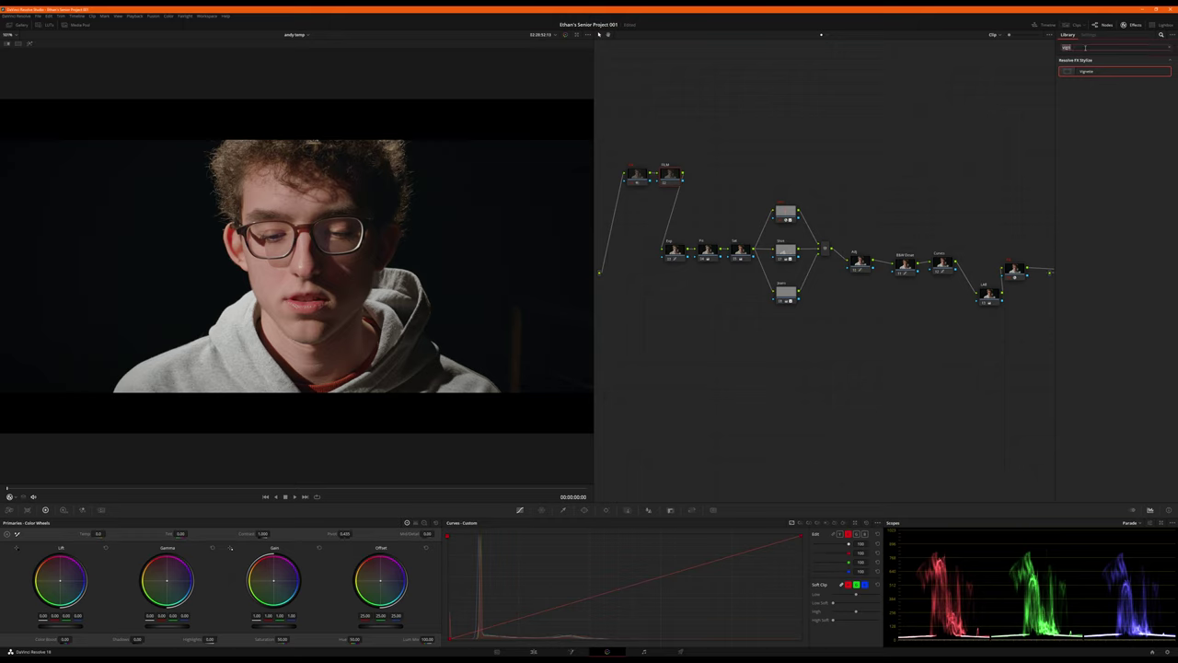
type("film")
left_click(1088, 82)
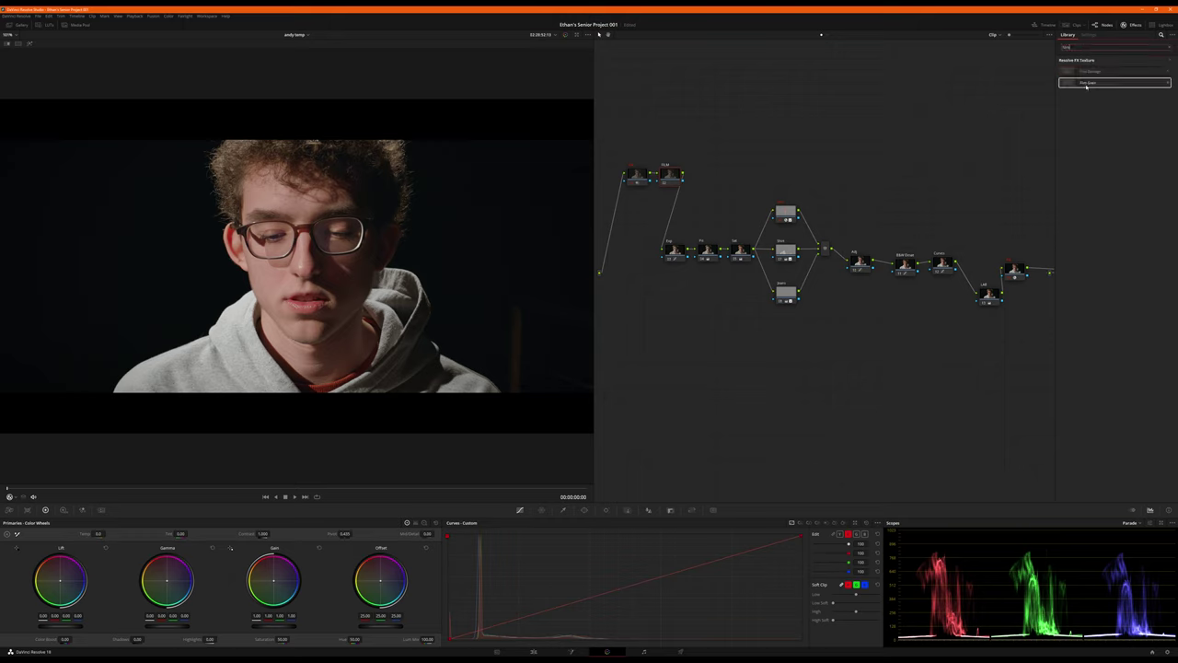
left_click_drag(672, 179, 673, 179)
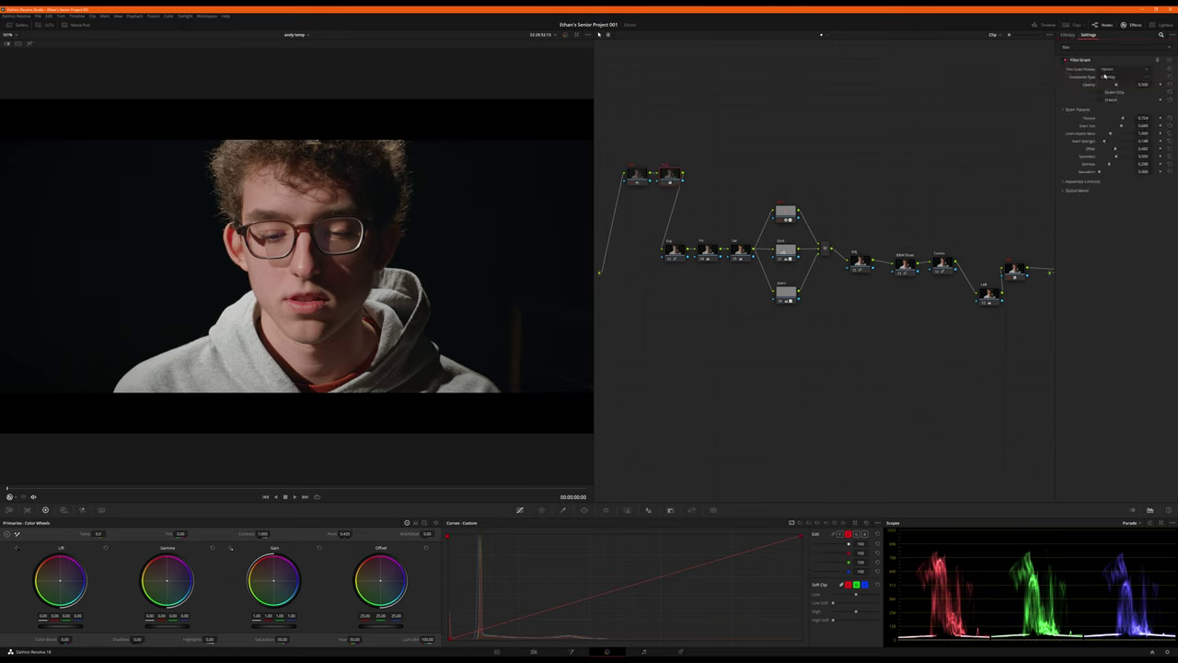
- Choose an Archival preset for the film grain and set its opacity to 0.65
left_click(1106, 71)
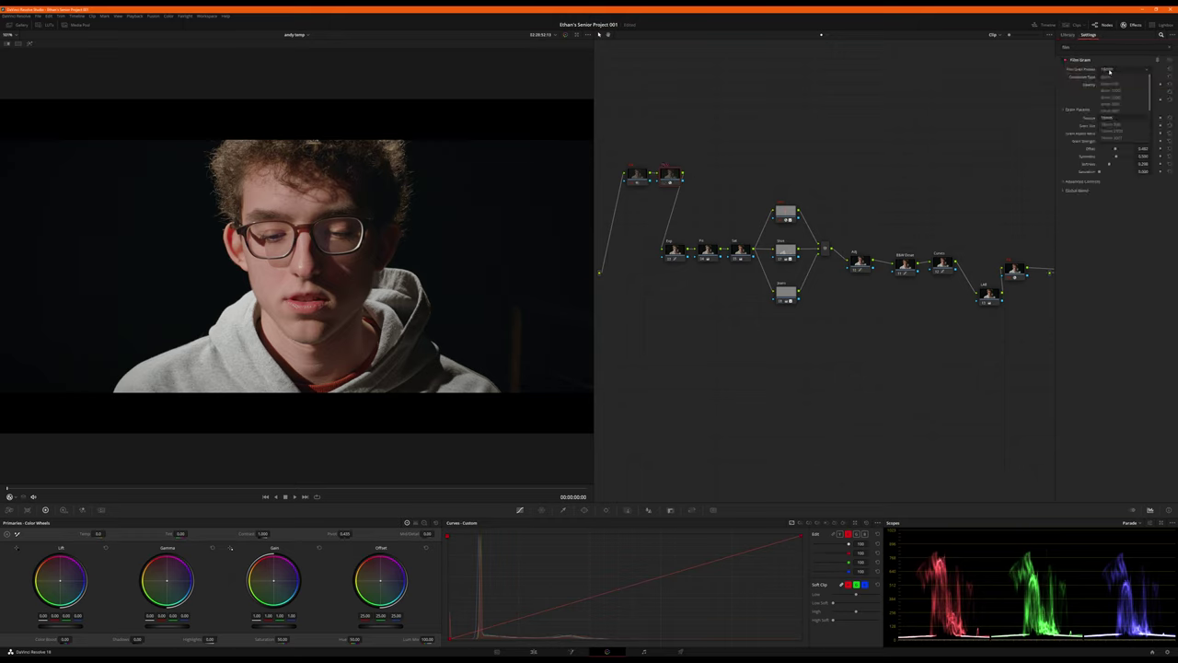
left_click(1122, 126)
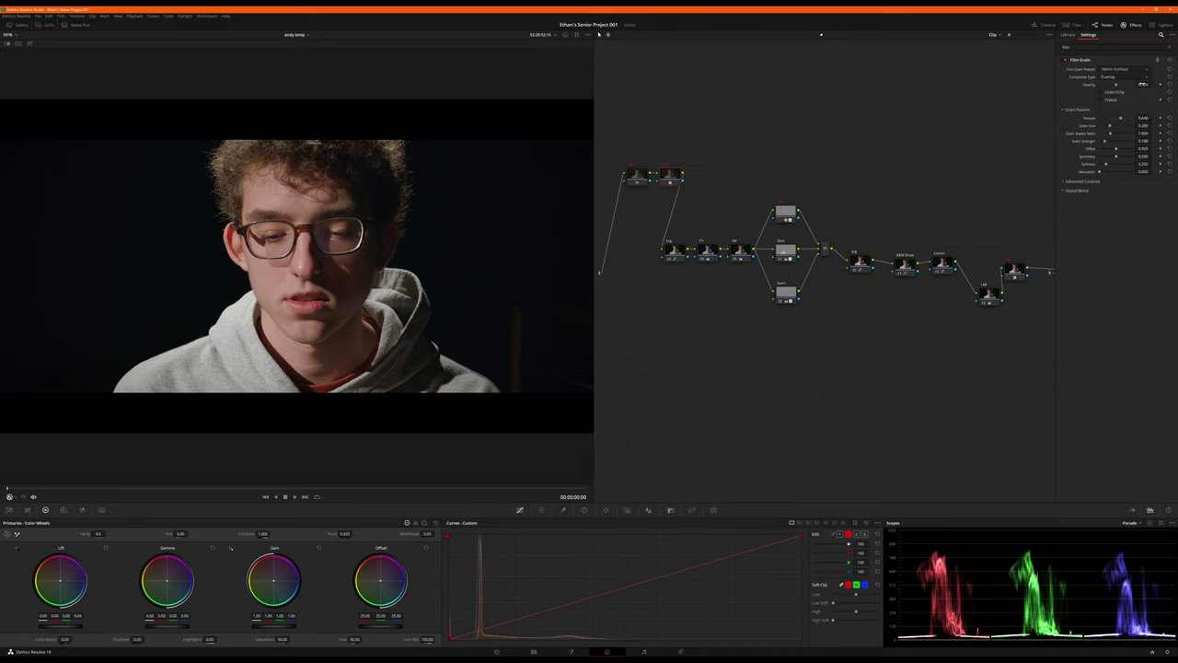
double_click(1142, 84)
type(".65")
key("Return")
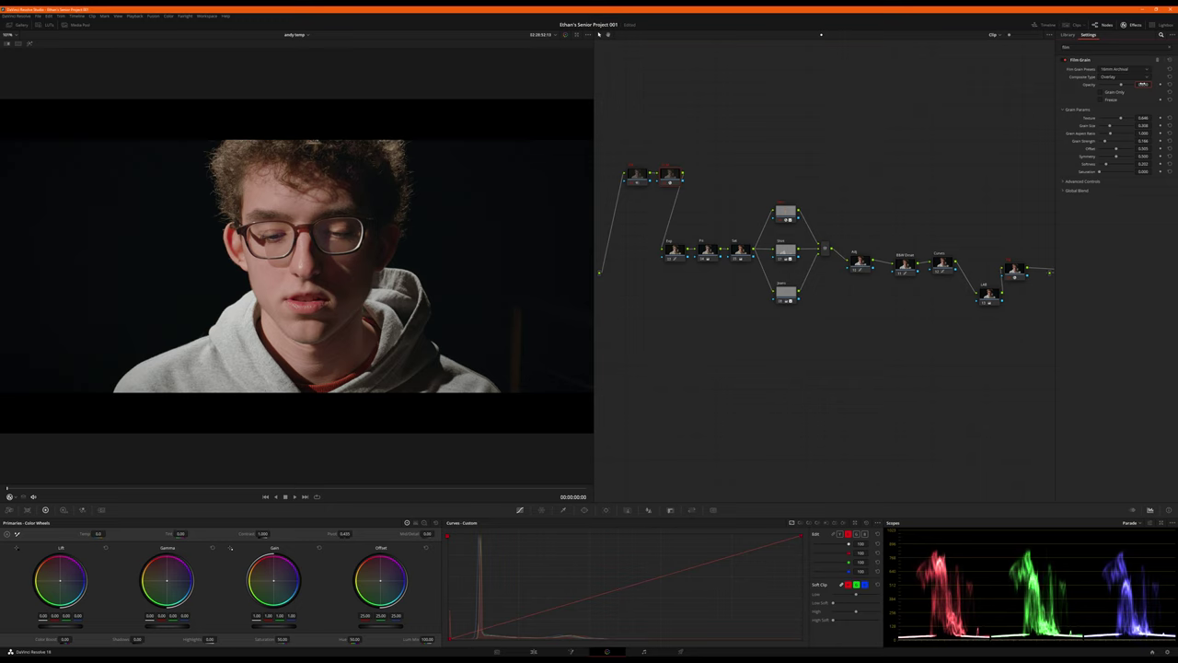
- Play back the opening close-up to check the grain, return to the start and move the playhead to 00:00:10:19
key("space")
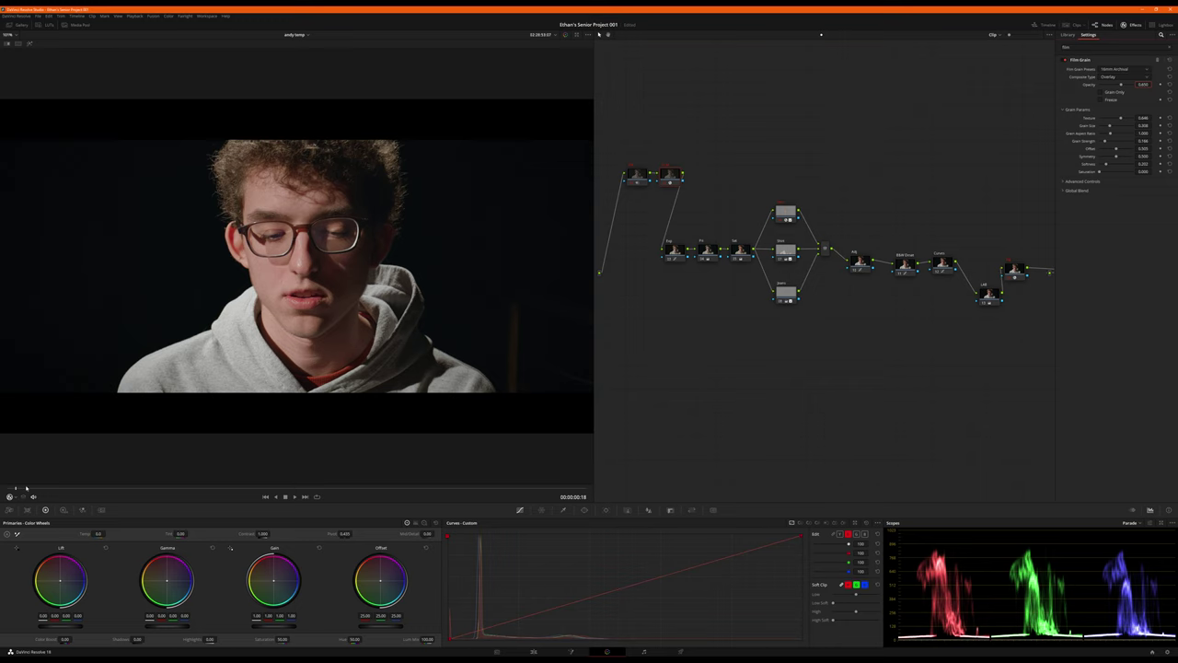
left_click_drag(15, 491, 8, 491)
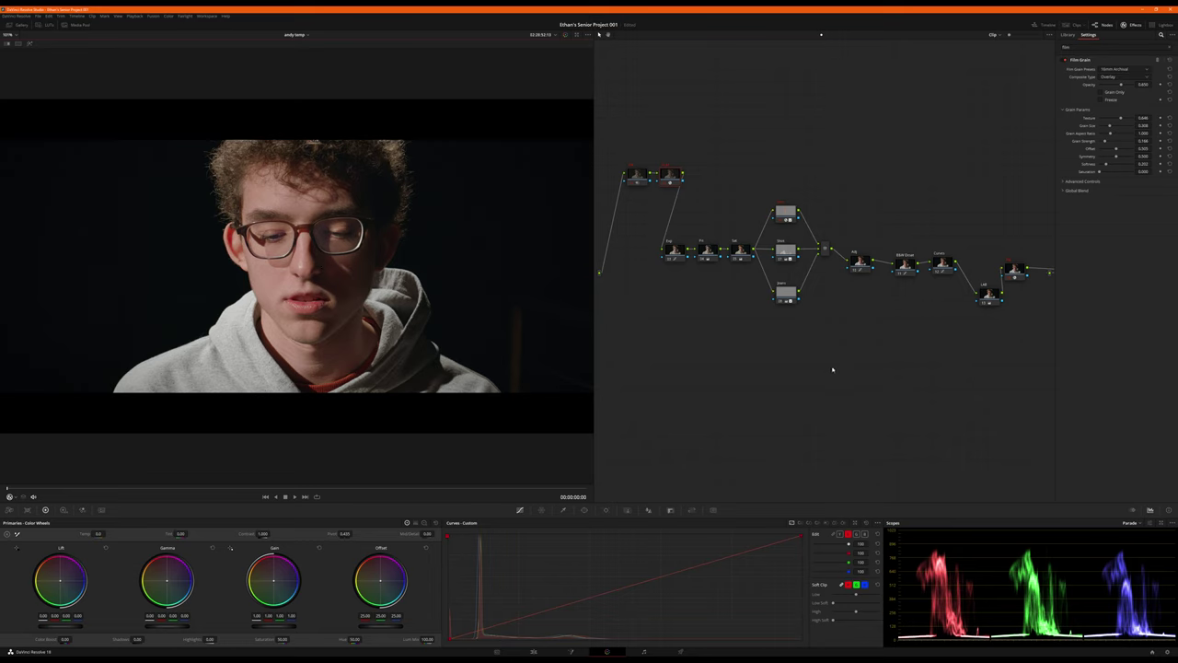
left_click(137, 488)
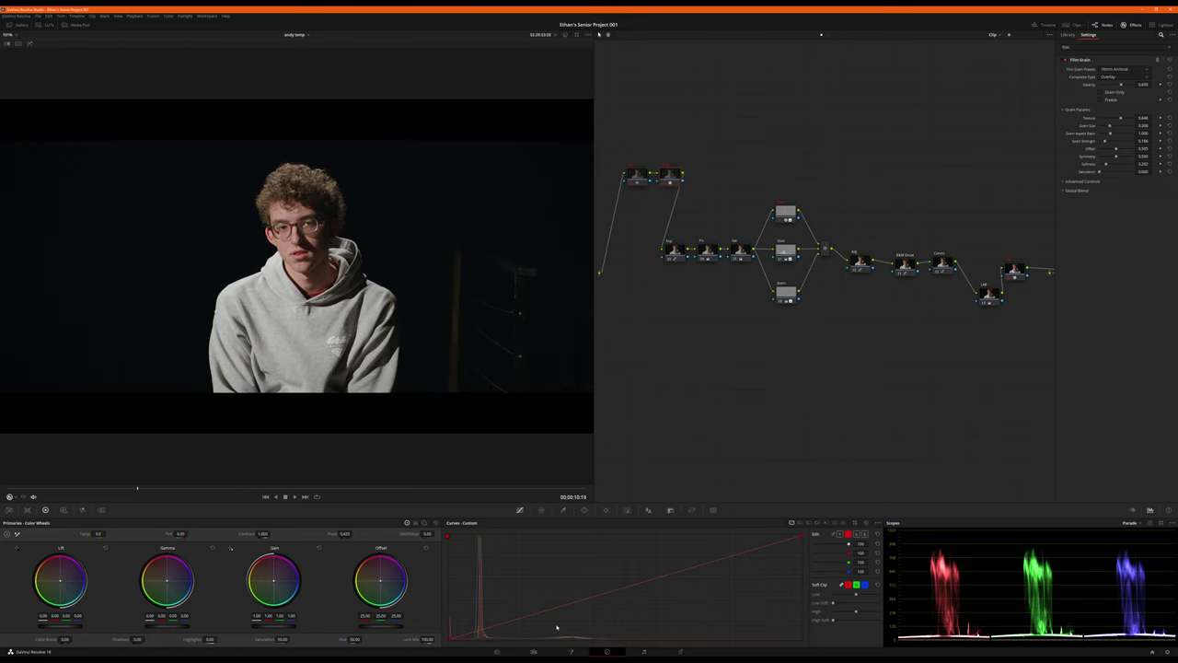
- On the Edit page, find the Adjustment Clip effect and place it on track V2 across the full length of the video clip
left_click(532, 650)
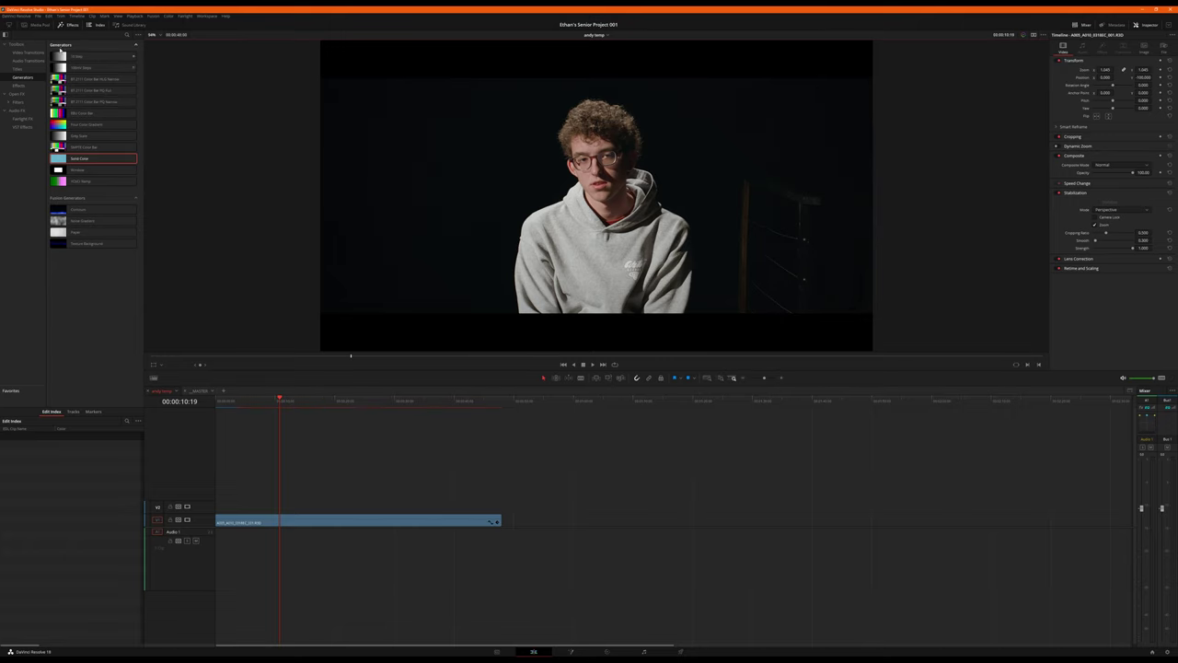
left_click(127, 34)
type("an")
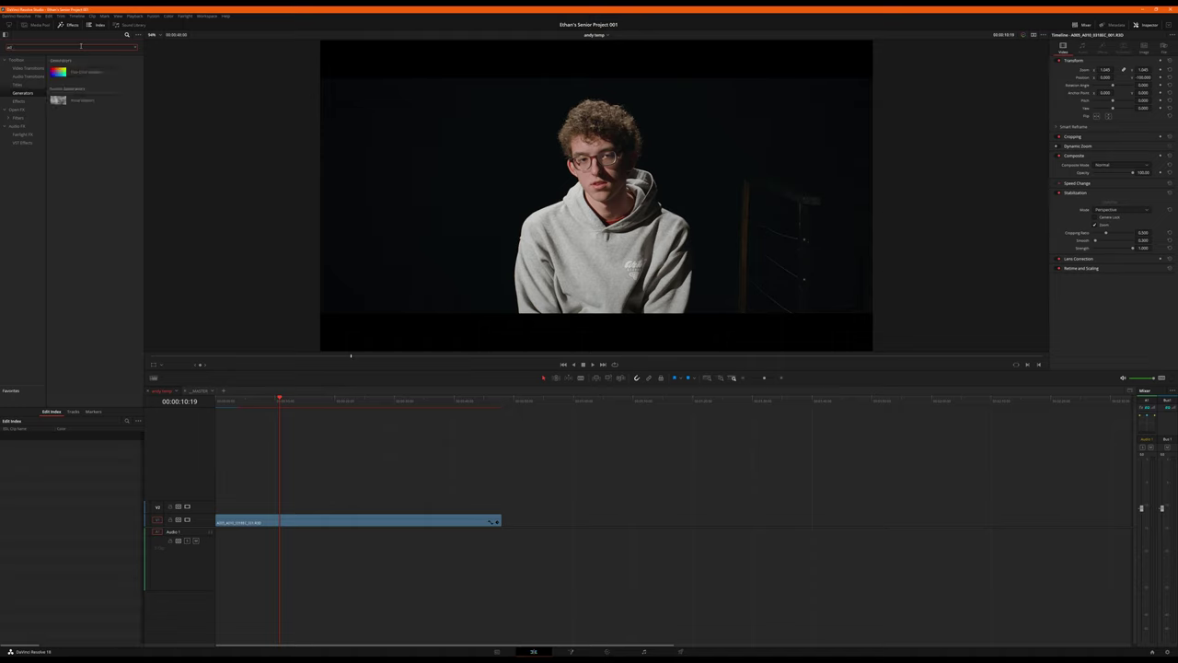
key("BackSpace")
type("dj")
left_click_drag(83, 72, 500, 508)
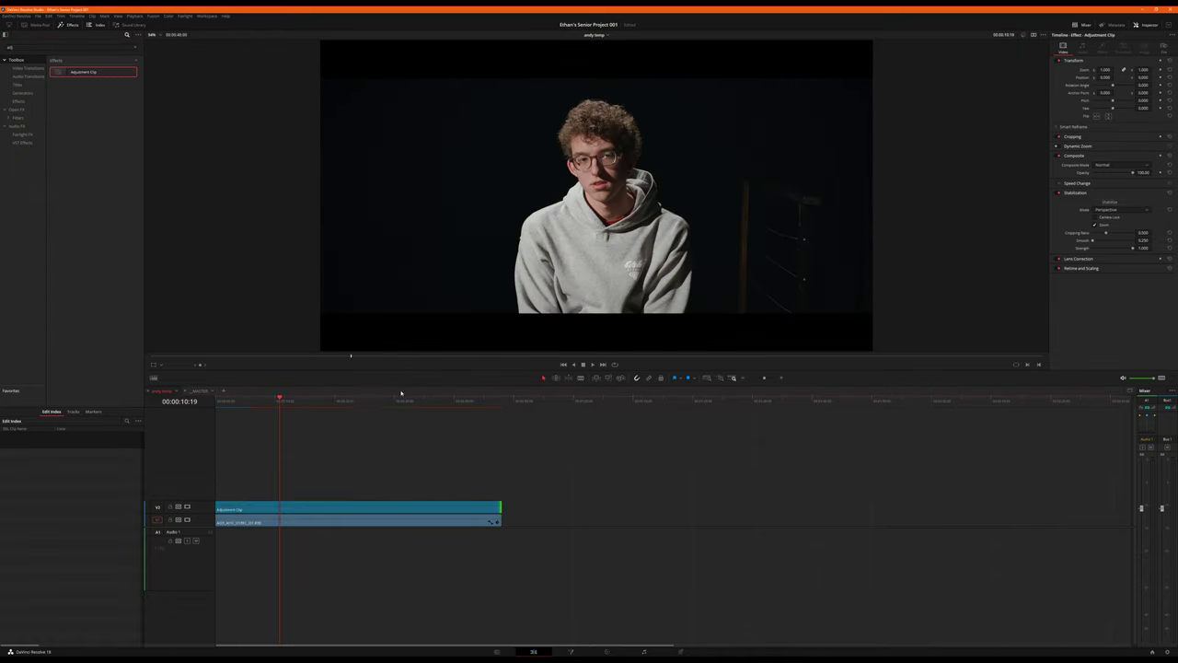
- Move the playhead to 00:00:35:15, open the adjustment clip on the Color page and move its node slightly down
left_click(427, 401)
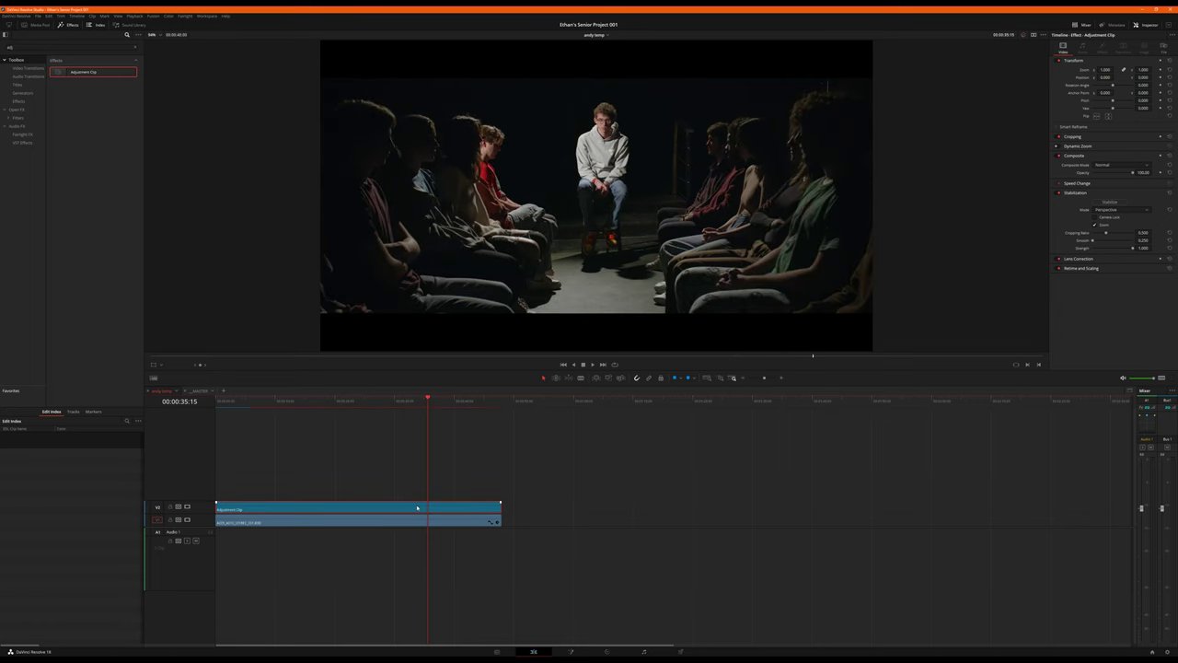
left_click(69, 25)
left_click(606, 651)
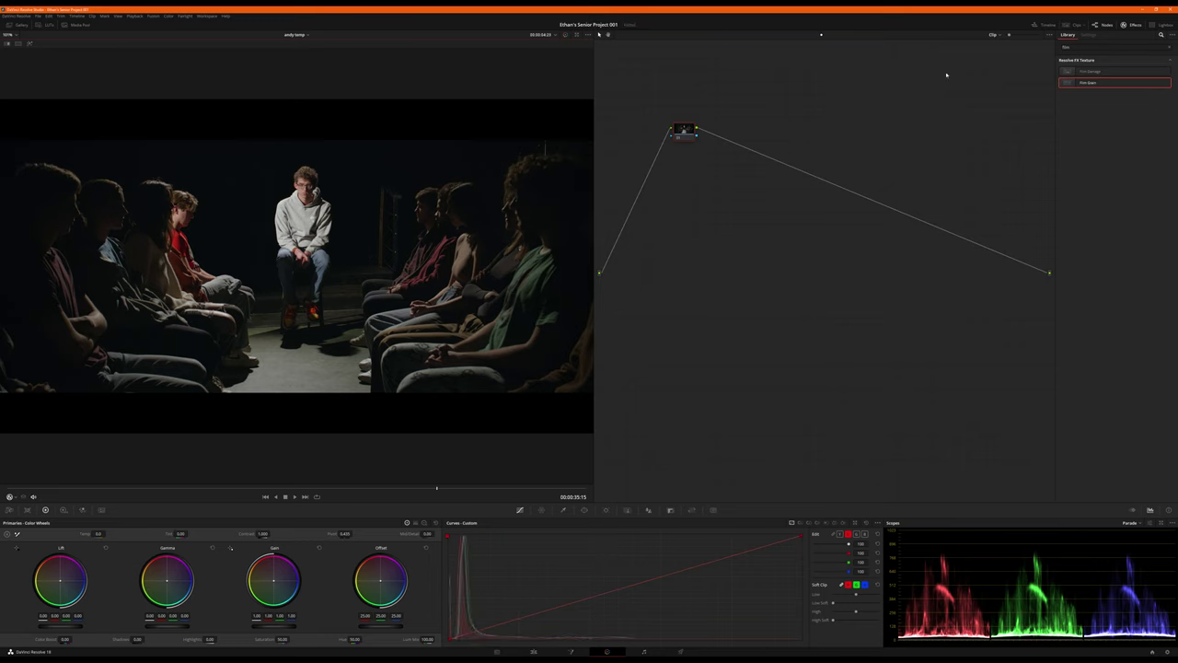
left_click_drag(681, 134, 681, 161)
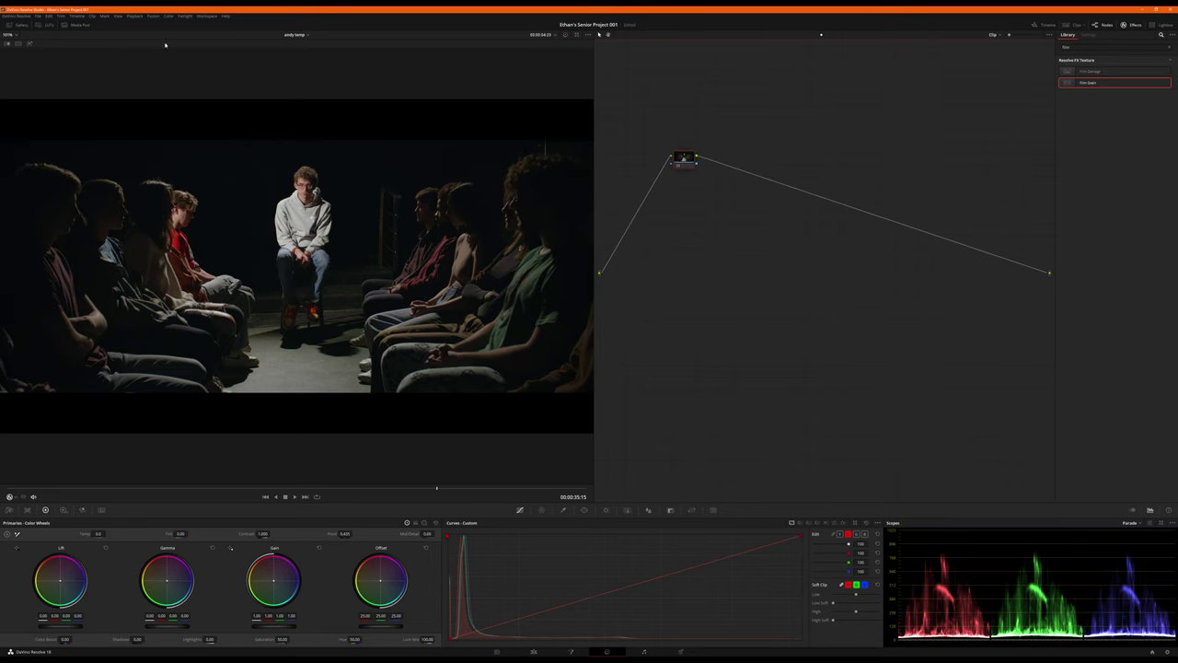
- Show the LUT browser as a list and open the Black and White Films folder within the Color Grading LUTs
left_click(46, 25)
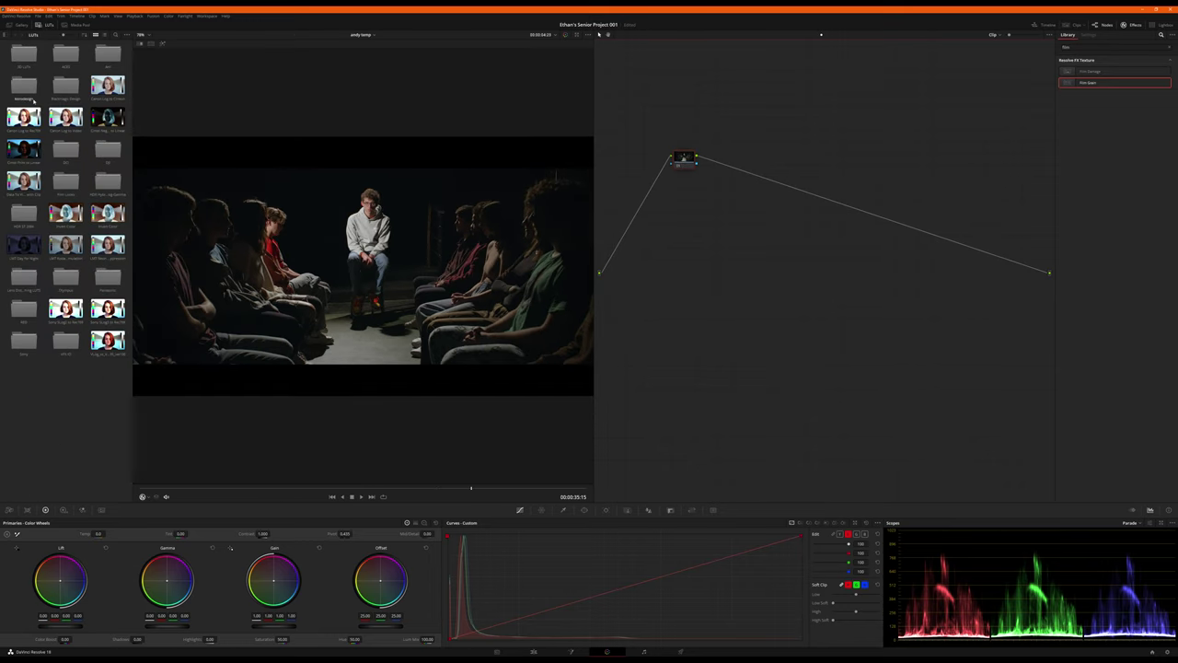
left_click(104, 35)
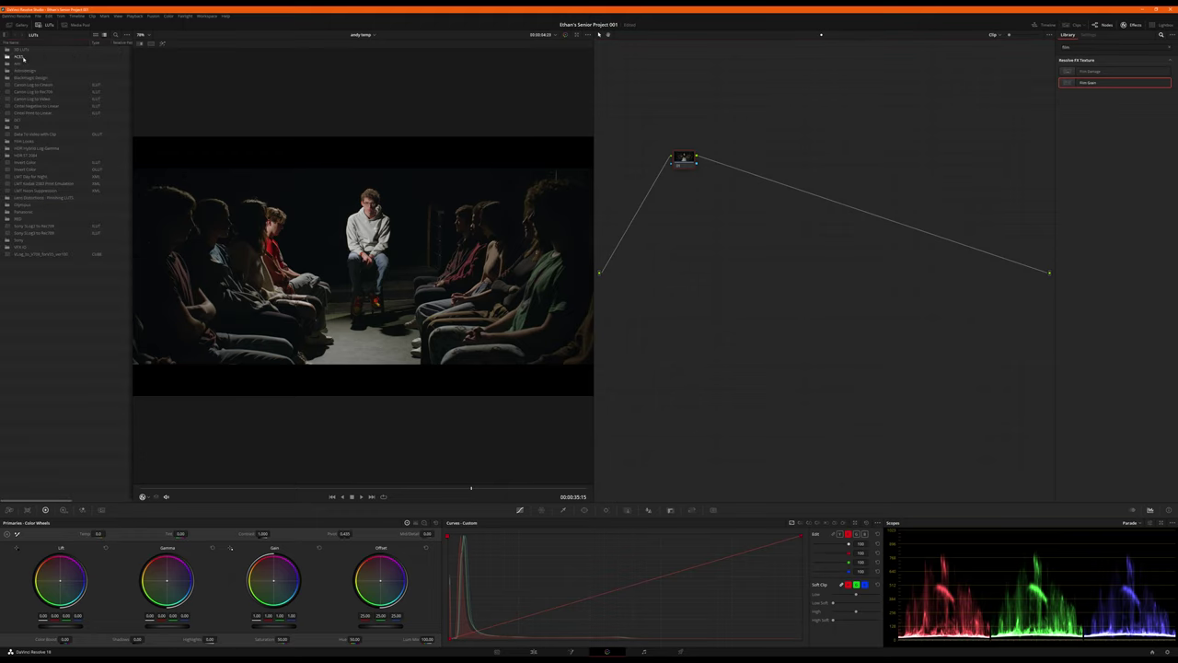
double_click(23, 51)
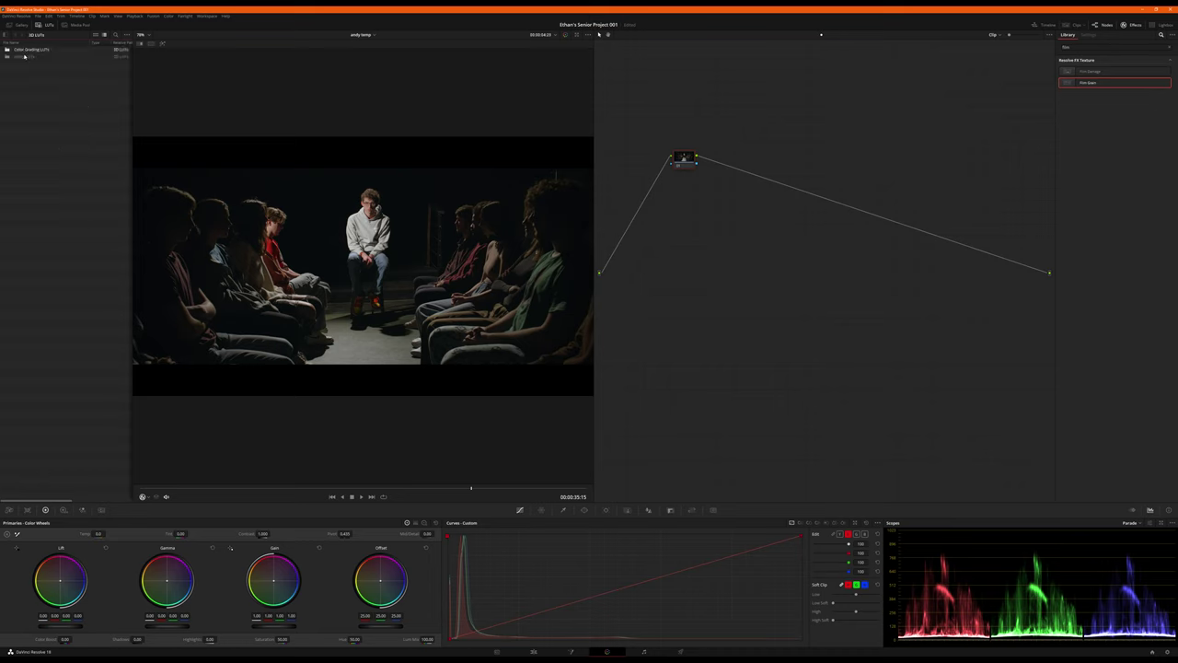
double_click(34, 49)
double_click(31, 64)
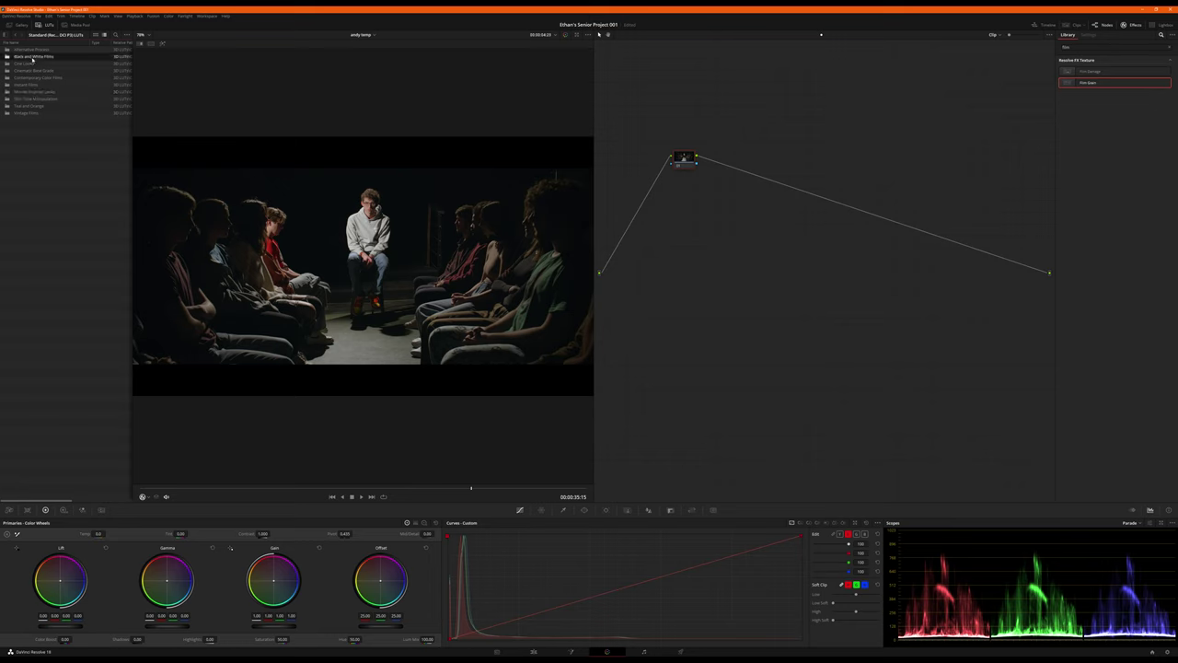
double_click(26, 57)
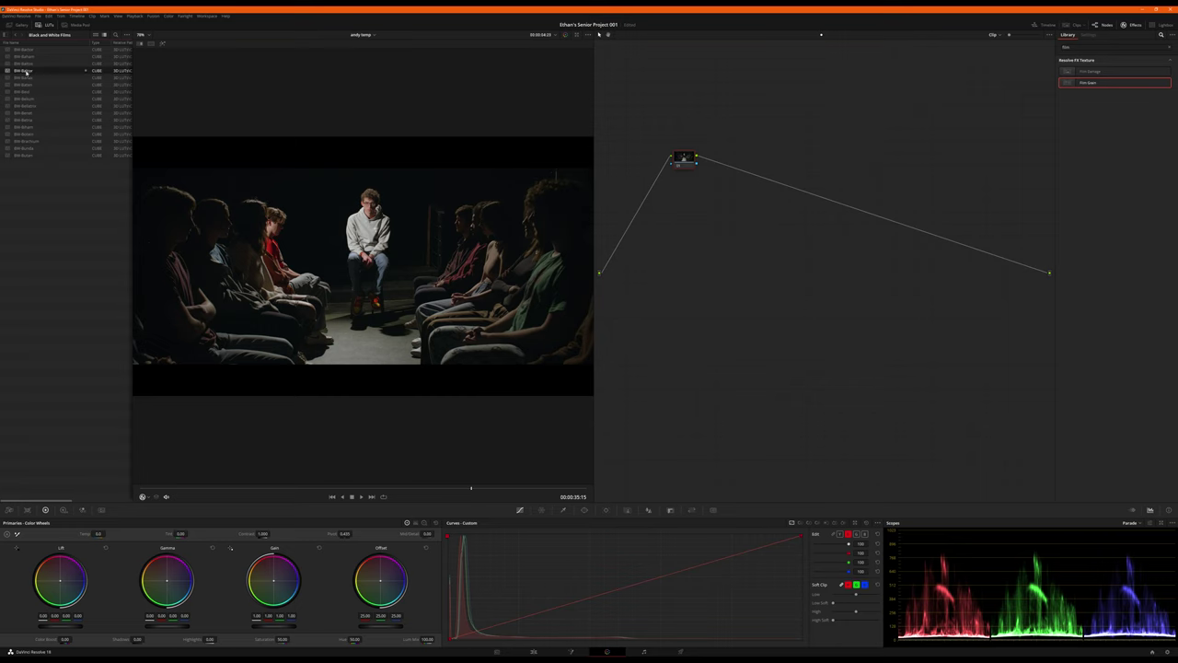
- Show the LUTs as thumbnails, apply the first black-and-white LUT to the adjustment clip's node and close the LUT browser
left_click(96, 35)
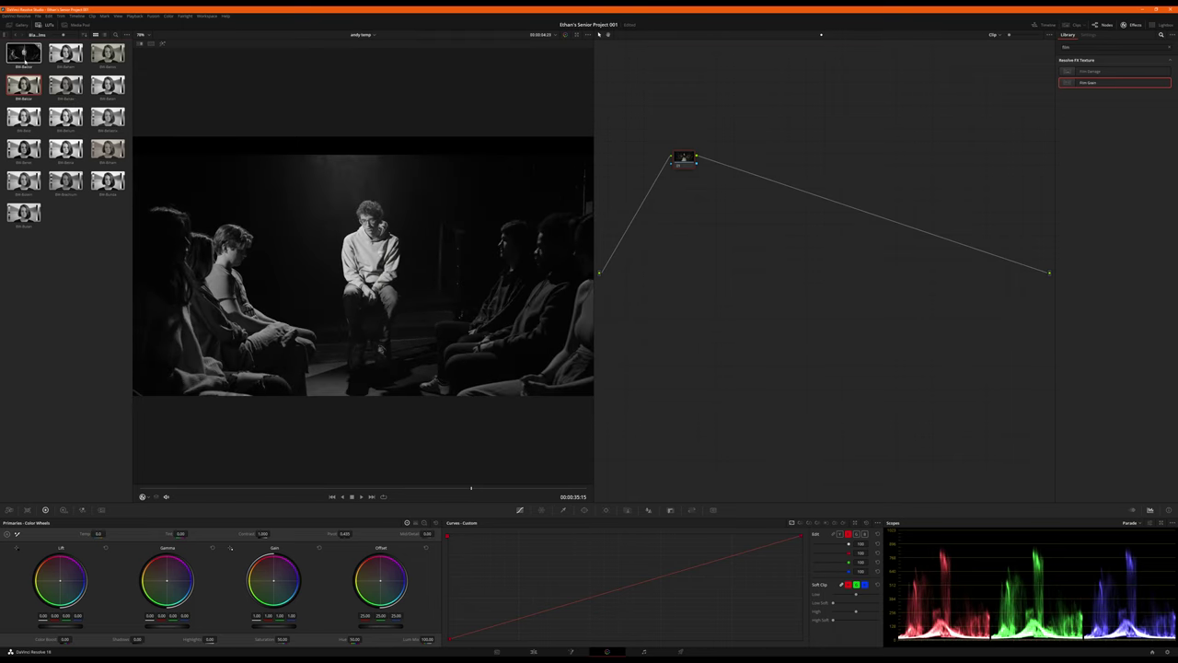
left_click_drag(24, 53, 738, 195)
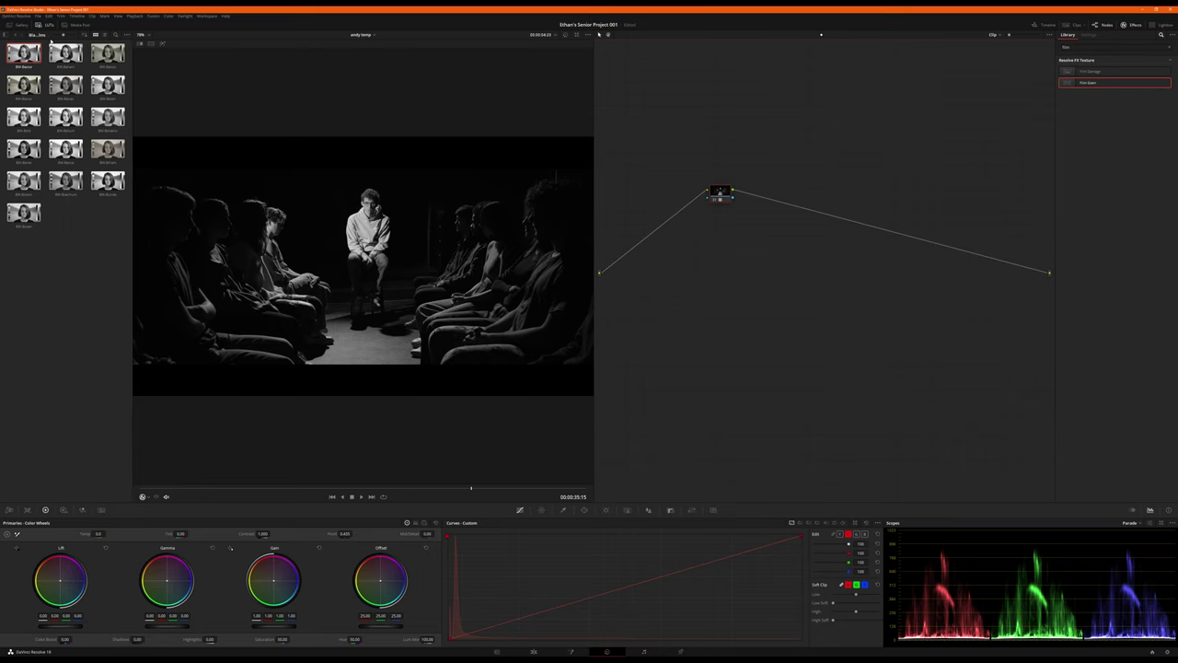
left_click(49, 26)
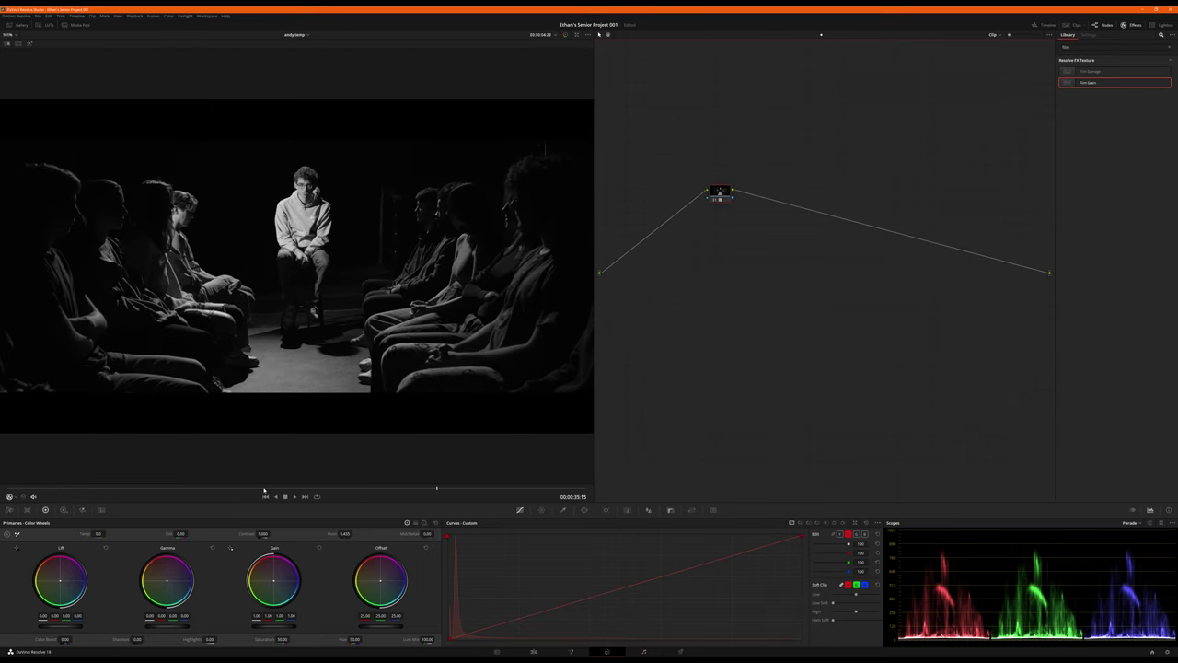
- Scrub through the black-and-white result, return to the Edit page and play the timeline from the start
left_click_drag(262, 491, 312, 498)
key("shift+4")
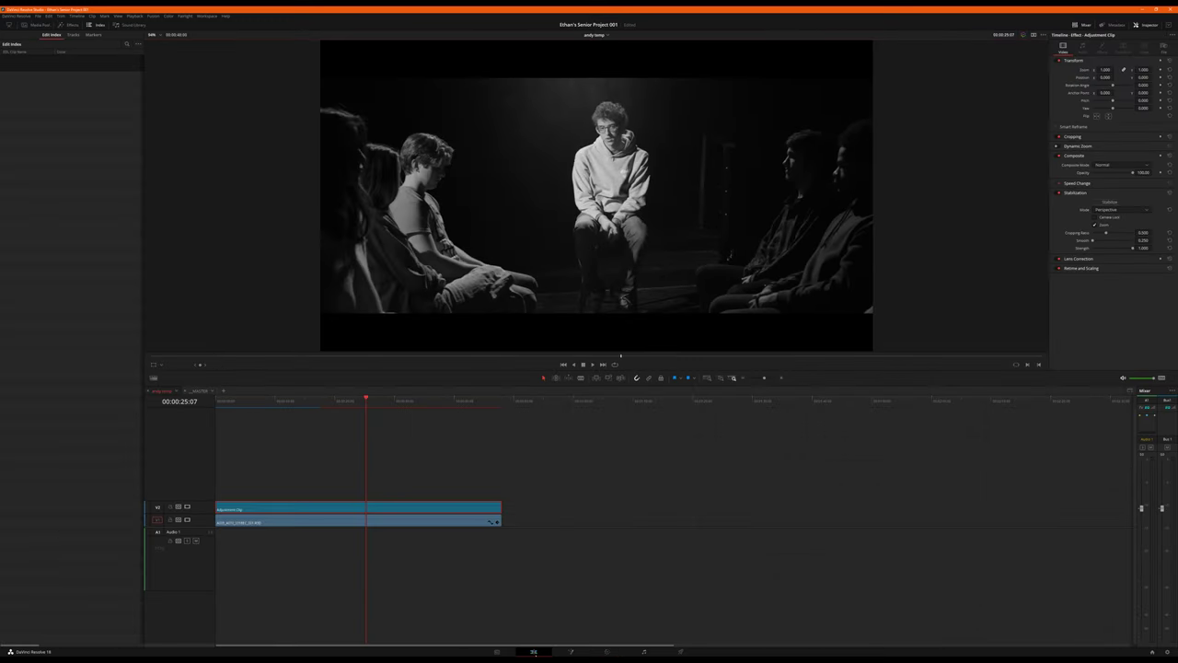
left_click_drag(424, 399, 251, 399)
scroll(232, 409, "up", 3)
key("Home")
key("space")
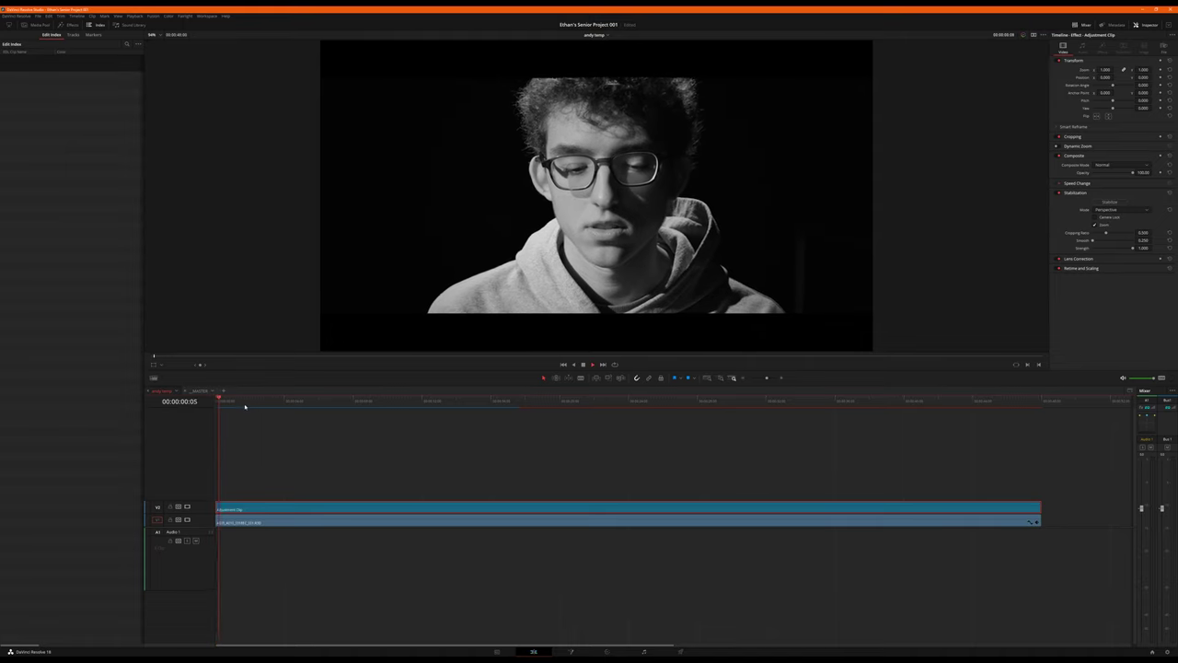
- Shift the video and adjustment clips together along the timeline and extend both clips' starts back to the timeline's beginning
left_click_drag(290, 468, 350, 552)
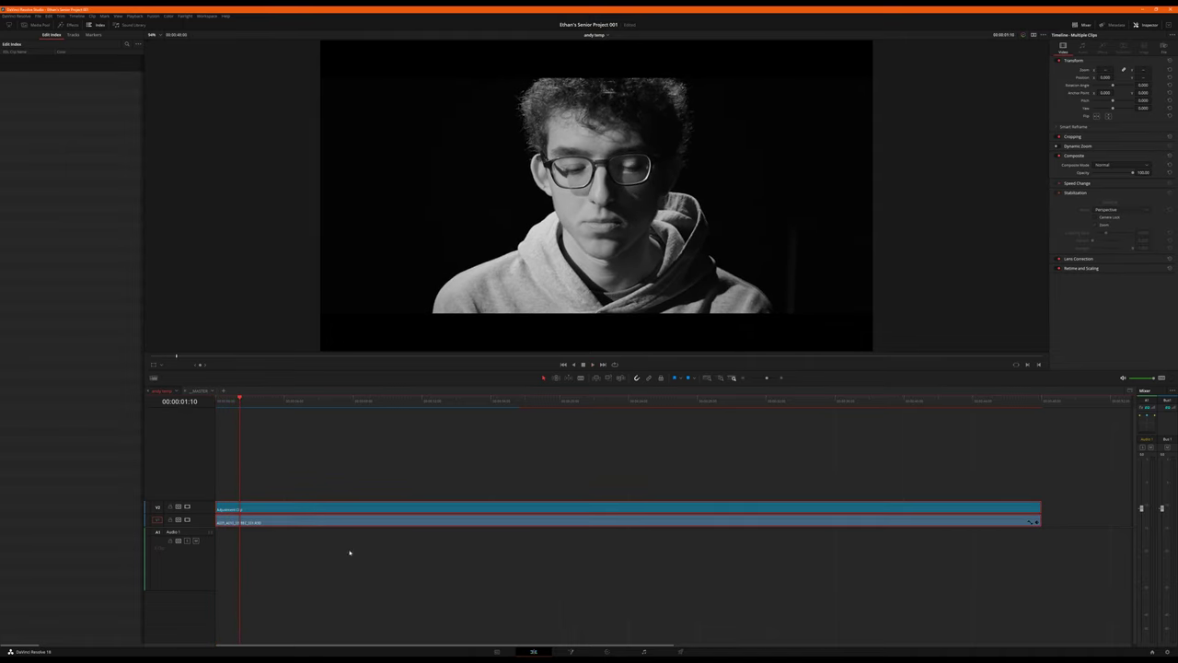
scroll(337, 521, "down", 5)
left_click_drag(245, 523, 288, 522)
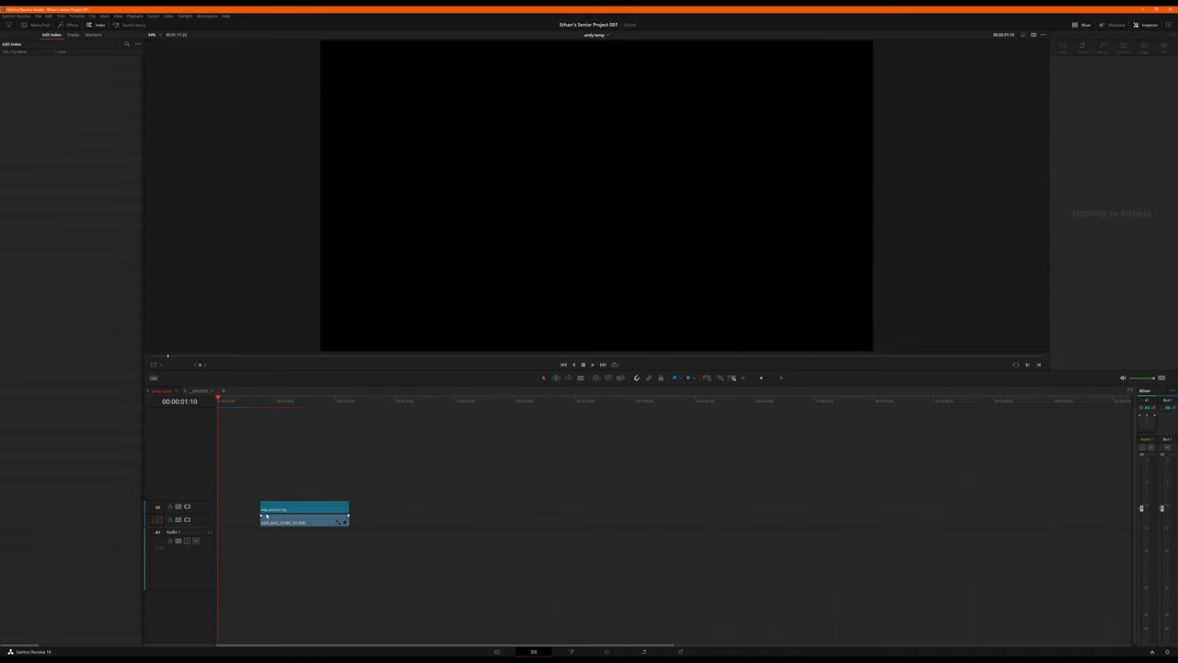
left_click_drag(274, 476, 204, 523)
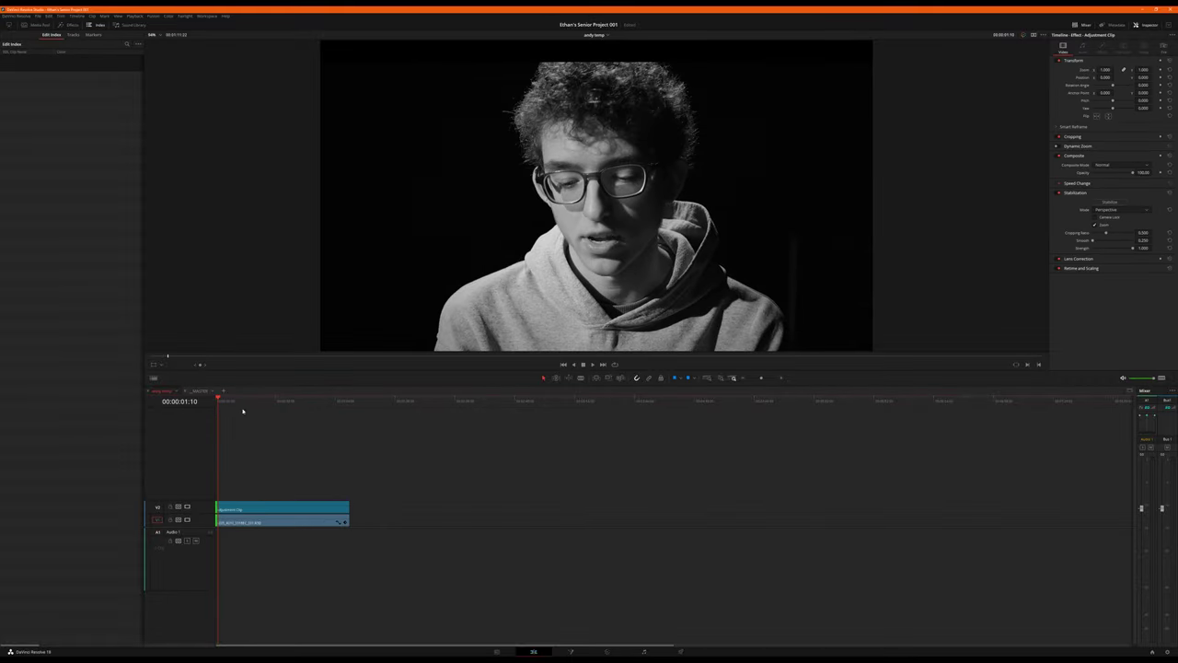
- Add an opacity keyframe to the adjustment clip at 00:00:27:17 and expand its keyframe track in the timeline
left_click_drag(243, 402, 267, 399)
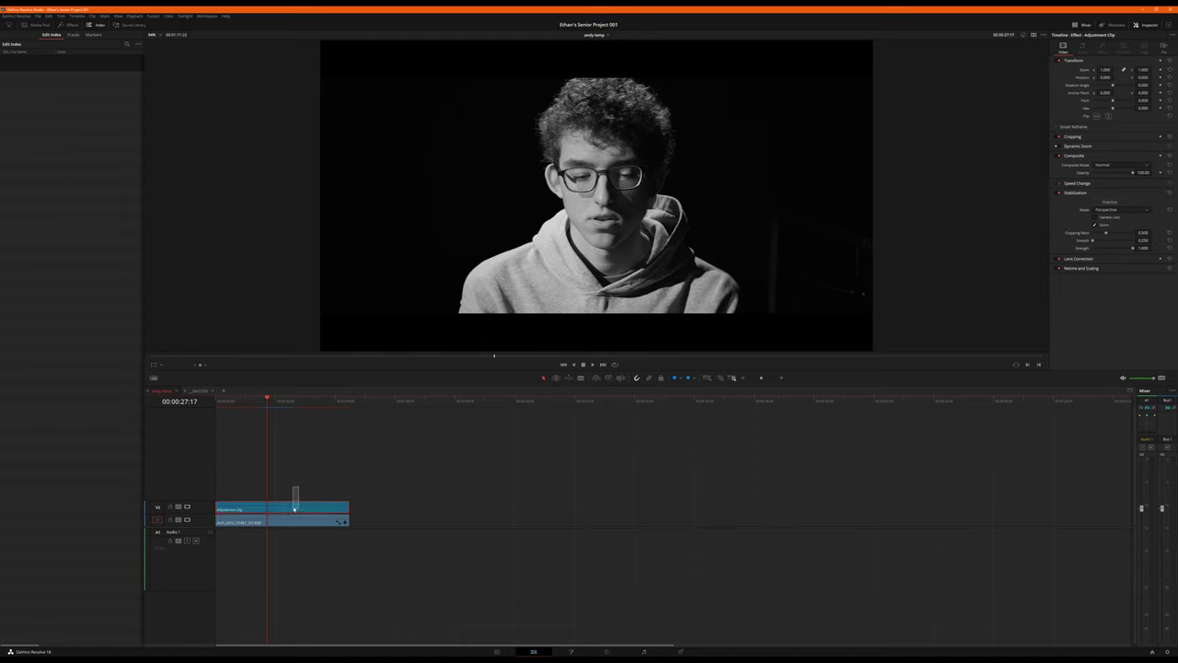
left_click(295, 509)
scroll(335, 501, "up", 1)
scroll(347, 507, "up", 2)
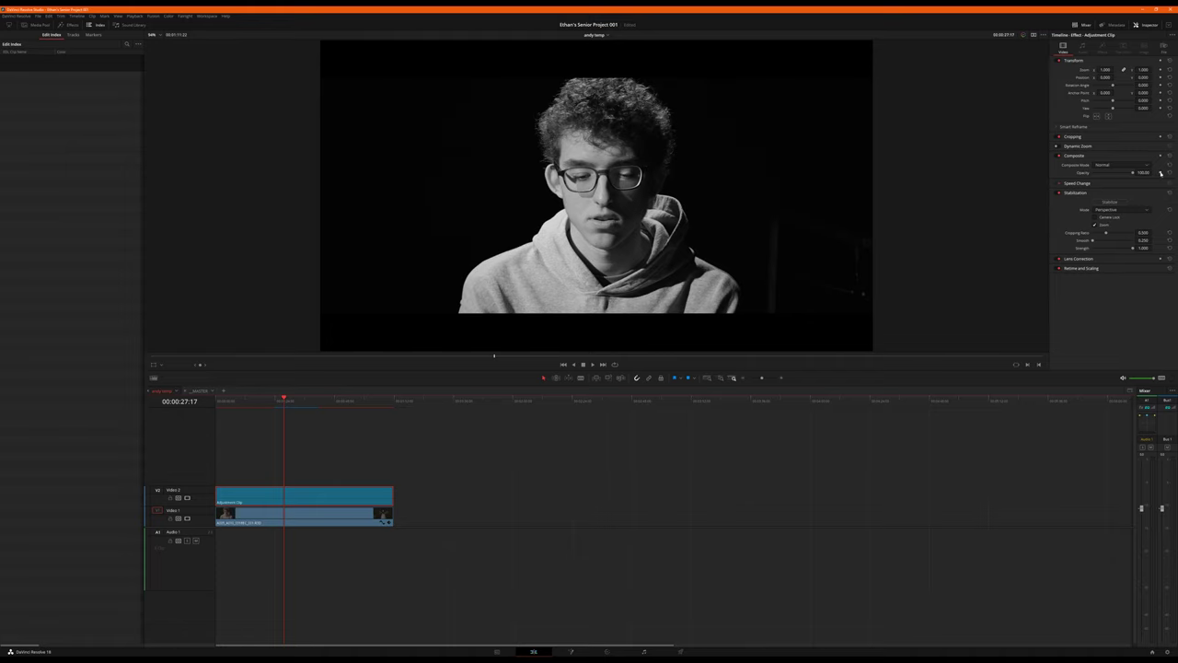
key("space")
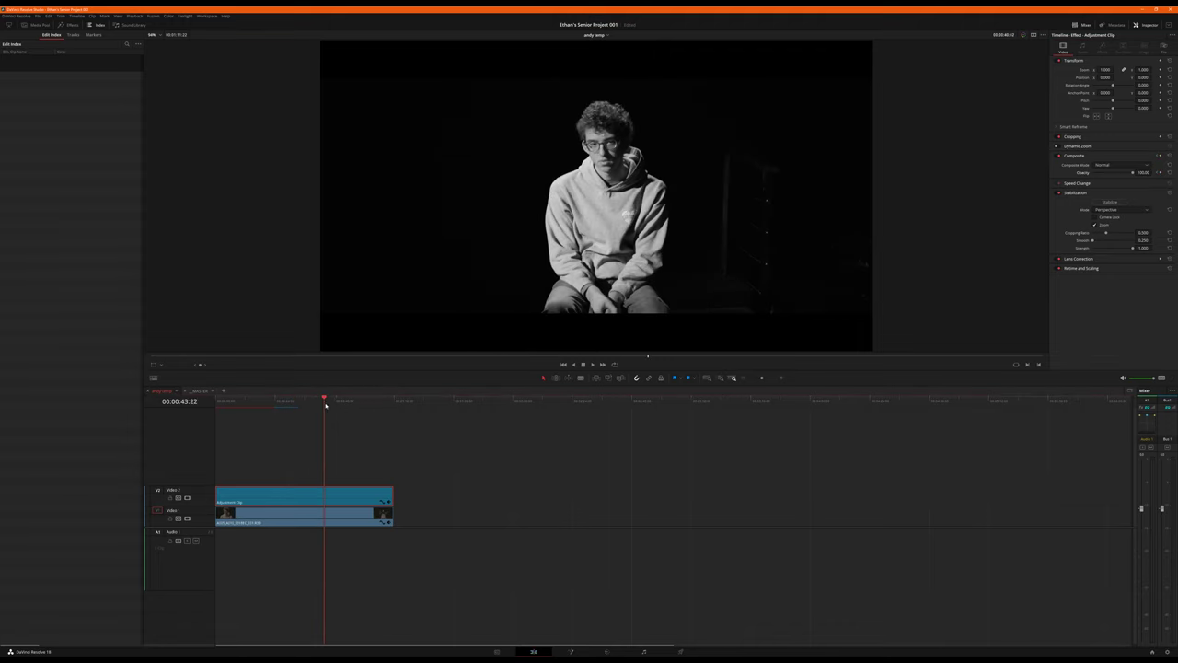
left_click(388, 503)
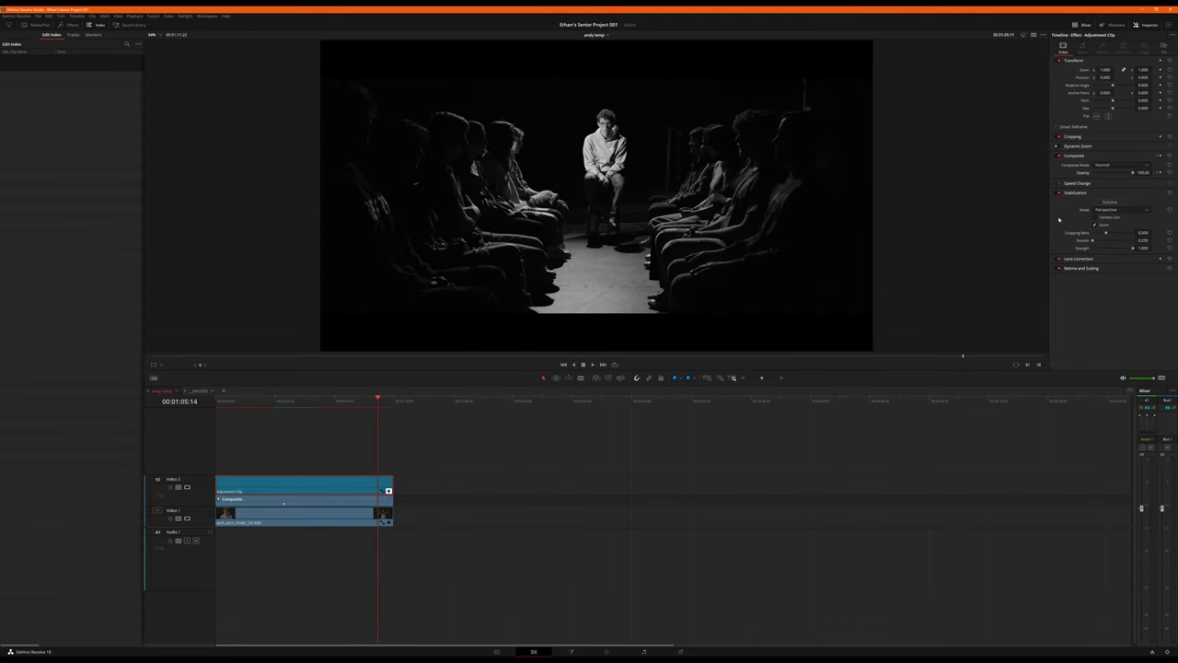
- Set the adjustment clip's opacity to 0 at 00:01:05:14, ease the fade's keyframes on its opacity curve, and scrub through the fade
left_click_drag(1129, 175, 960, 167)
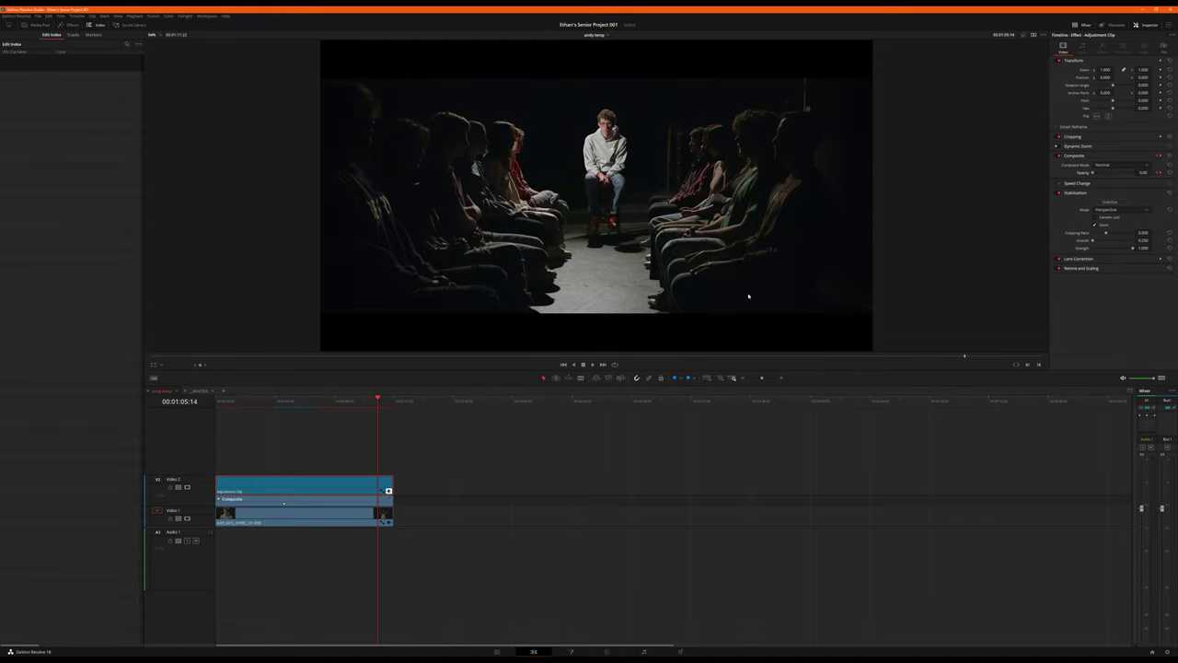
left_click(387, 491)
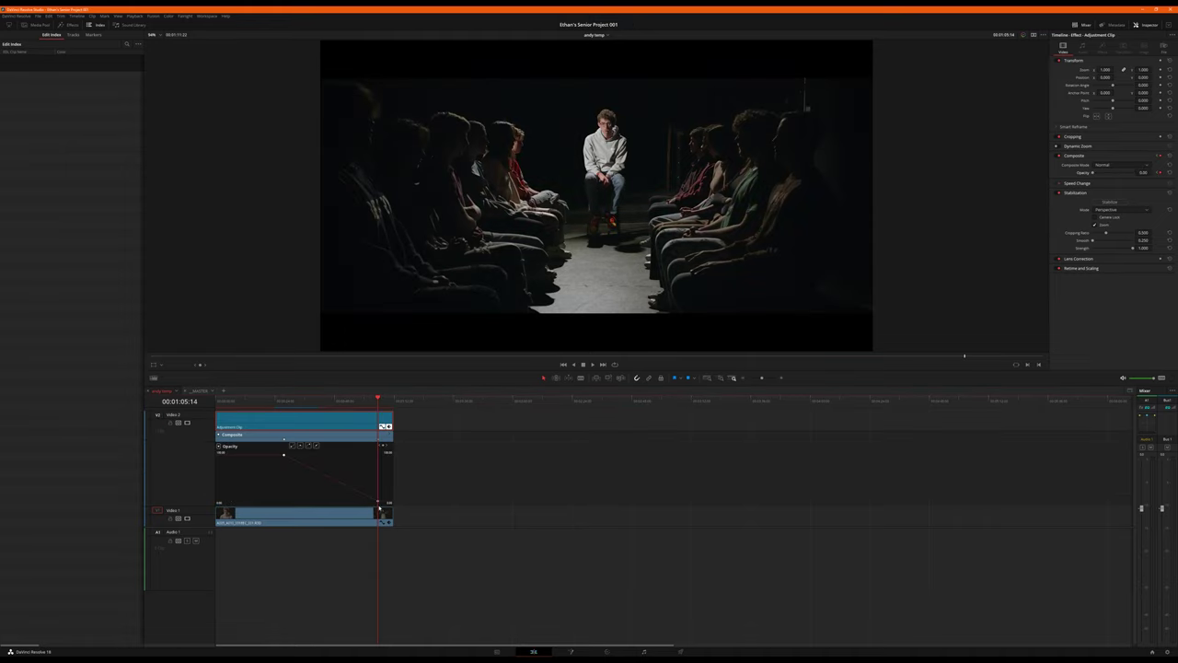
left_click(307, 446)
mouse_move(286, 456)
left_click(292, 446)
left_click_drag(284, 401, 311, 402)
left_click_drag(315, 403, 391, 417)
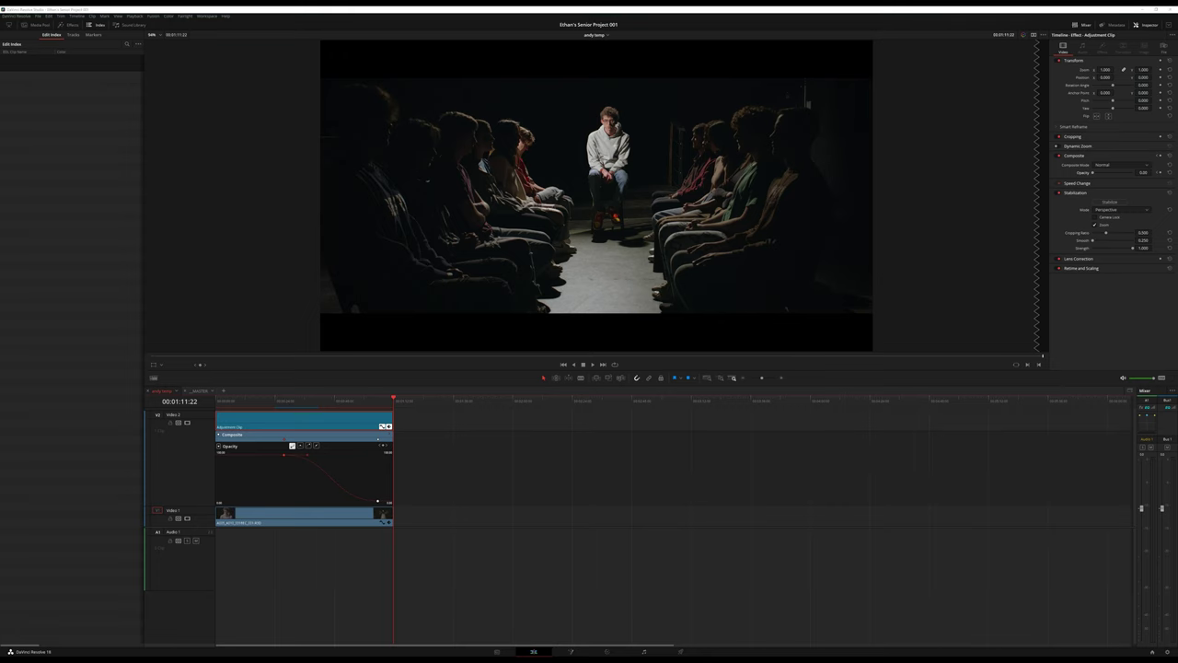
- Switch to the Color page, go to the black-and-white close-up at 00:00:23:17 and label the adjustment clip's LUT node
left_click(607, 651)
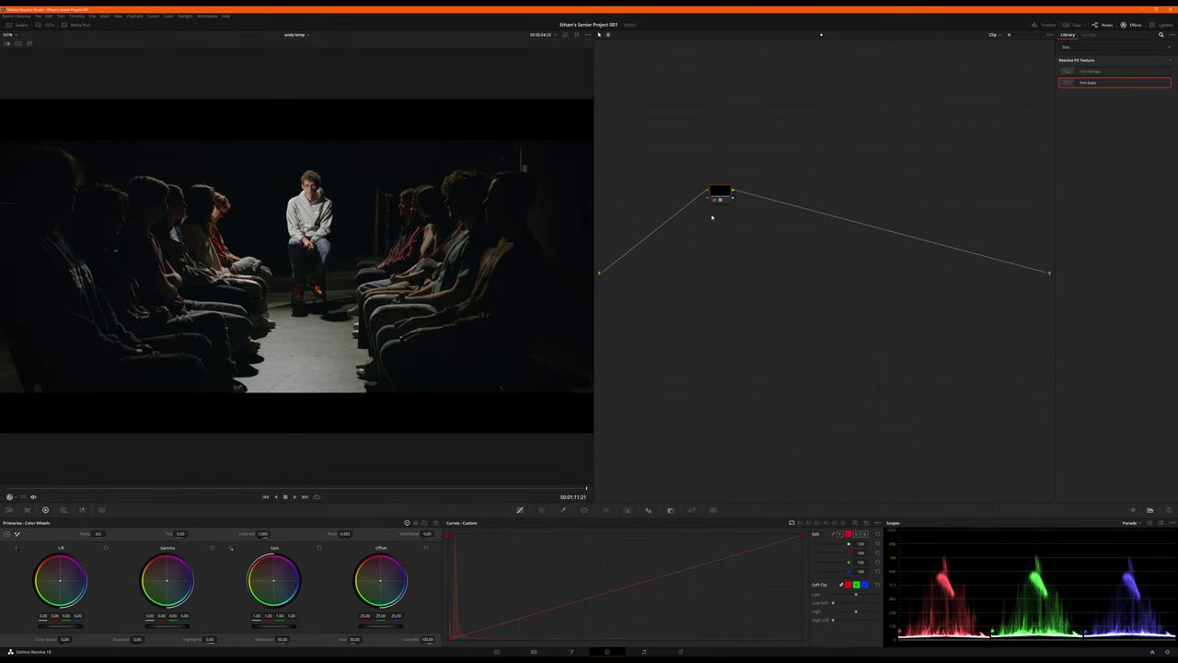
key("shift+Left")
key("shift+Left")
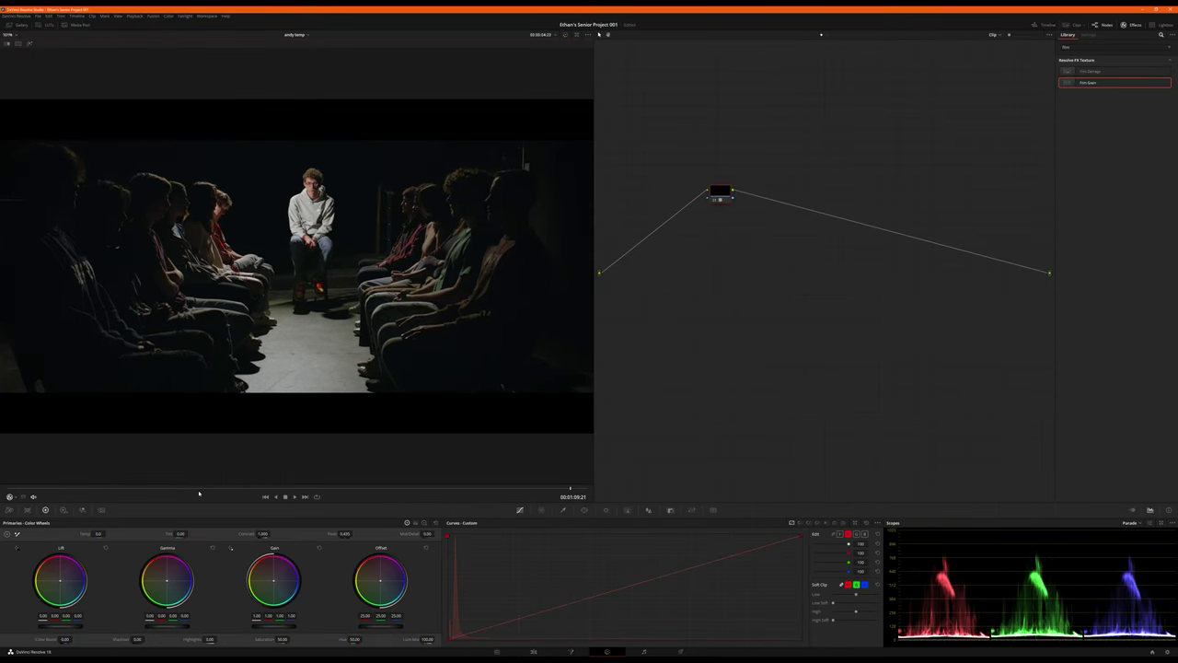
left_click(199, 490)
right_click(725, 199)
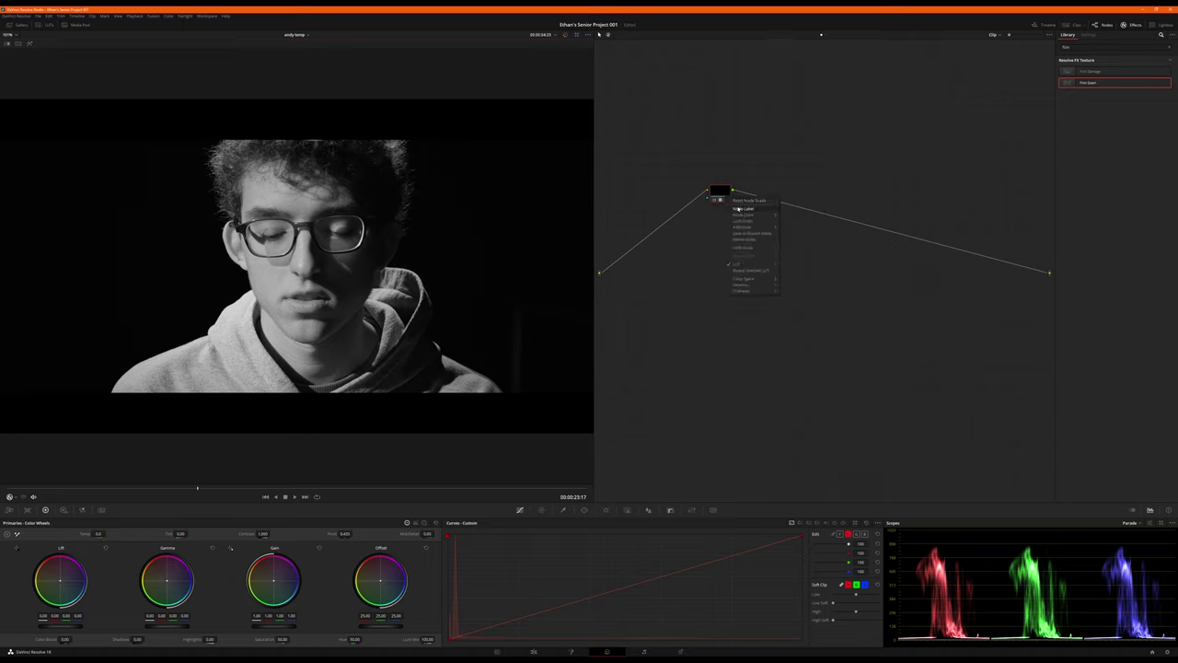
left_click(738, 209)
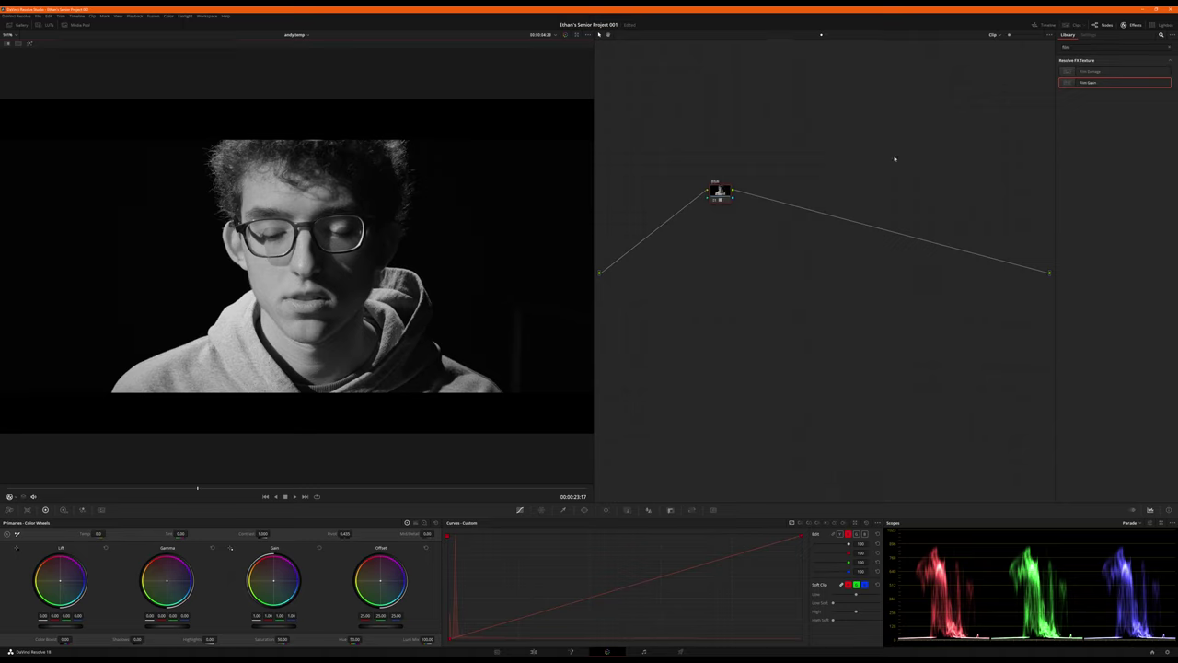
- Lower the LUT node's key output gain slightly to soften the black-and-white look, and return to the custom curves
left_click(671, 510)
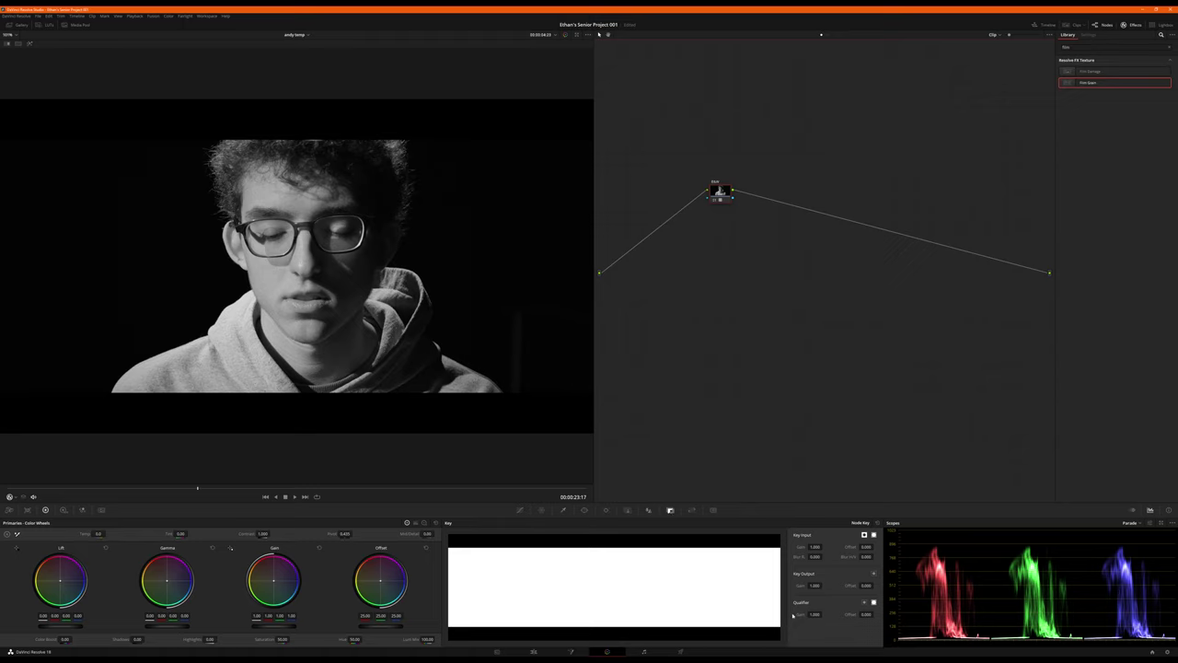
left_click_drag(815, 587, 817, 584)
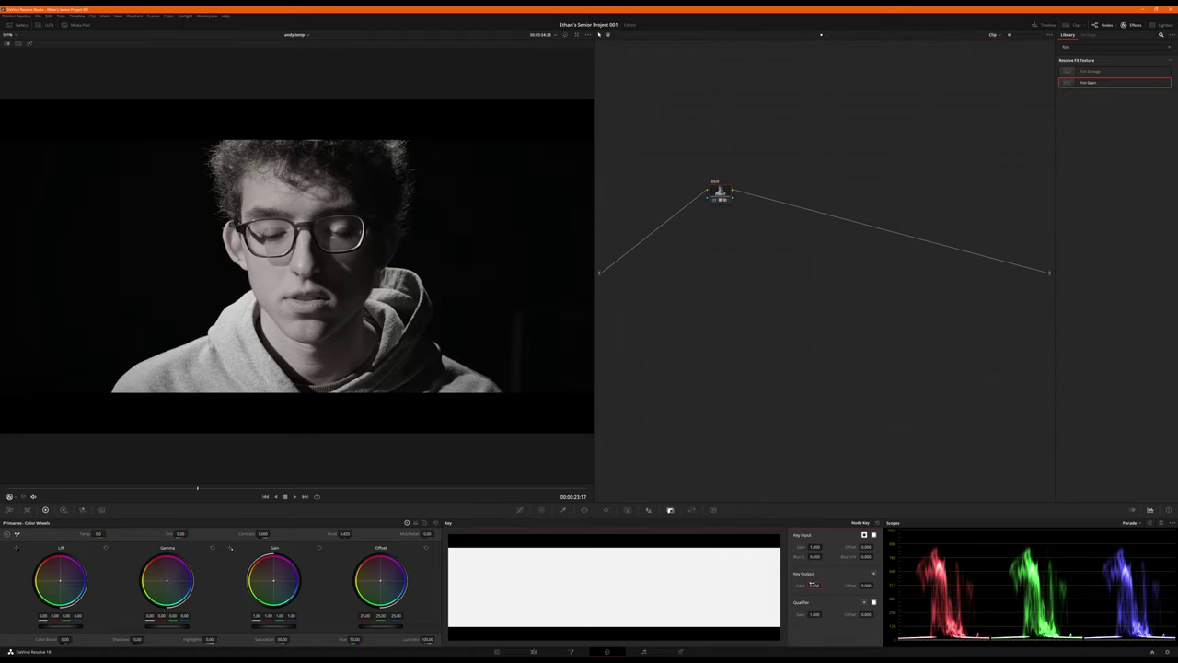
left_click(520, 510)
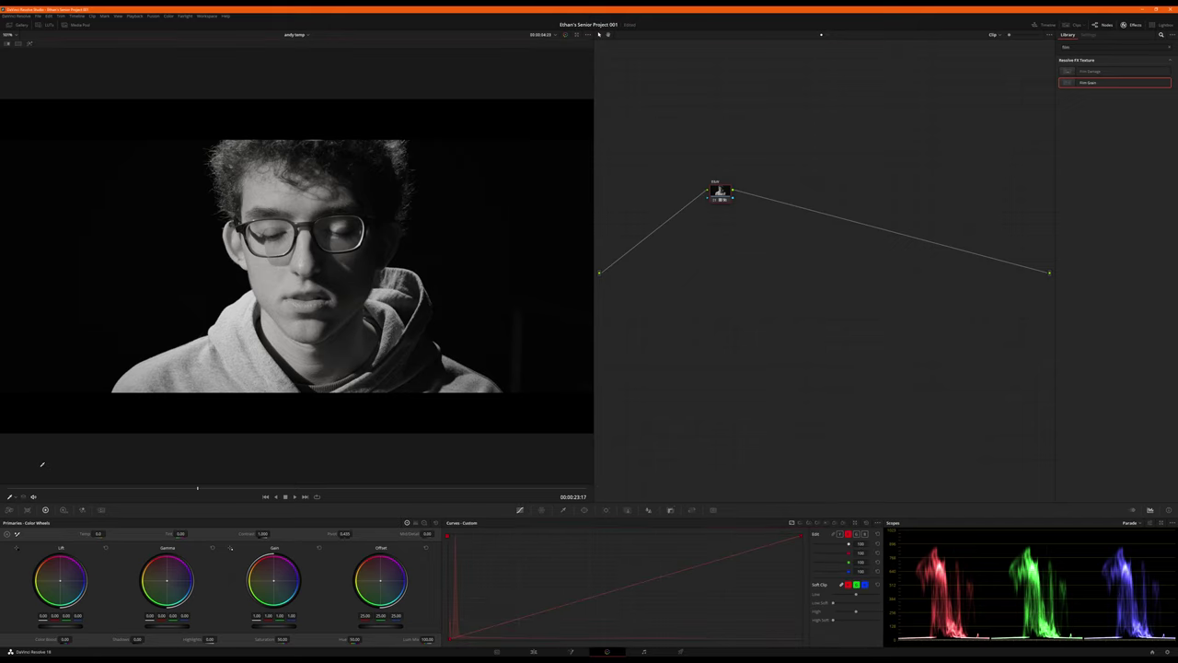
- Scrub through the fade from black-and-white to color up to 00:01:11:21 and enlarge the viewer
left_click_drag(201, 491, 622, 490)
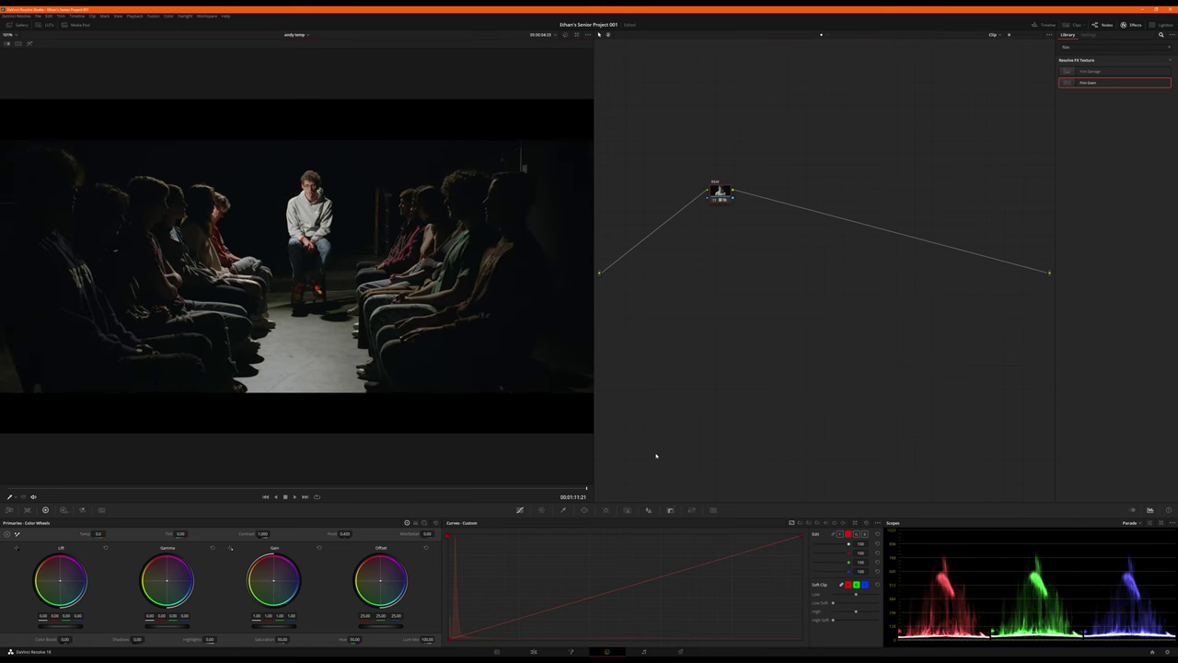
left_click(577, 34)
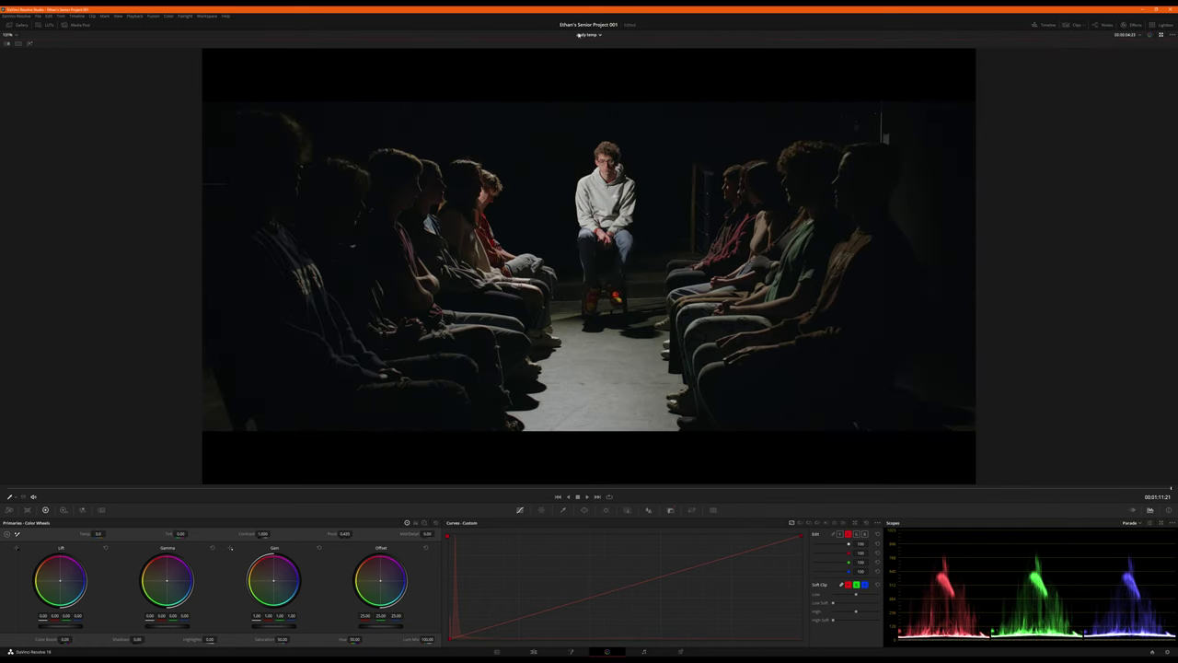